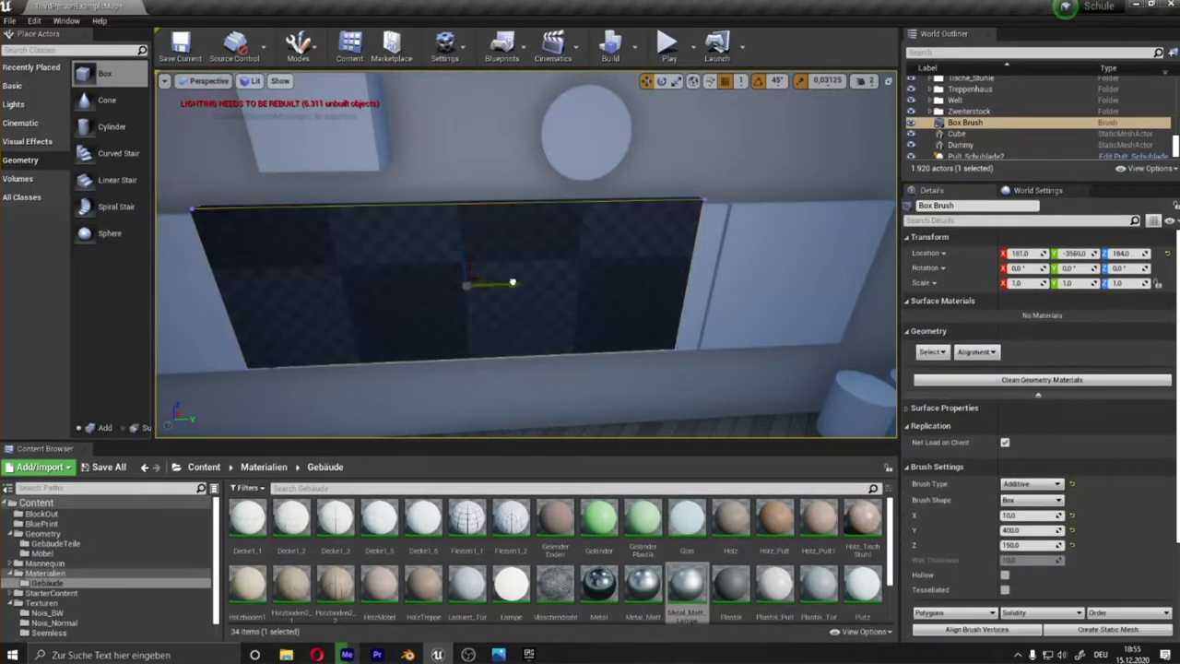
Pan to the classroom wall and thin the Unreal box brush to 5 × 400 × 150
middle_drag(541, 284, 486, 284)
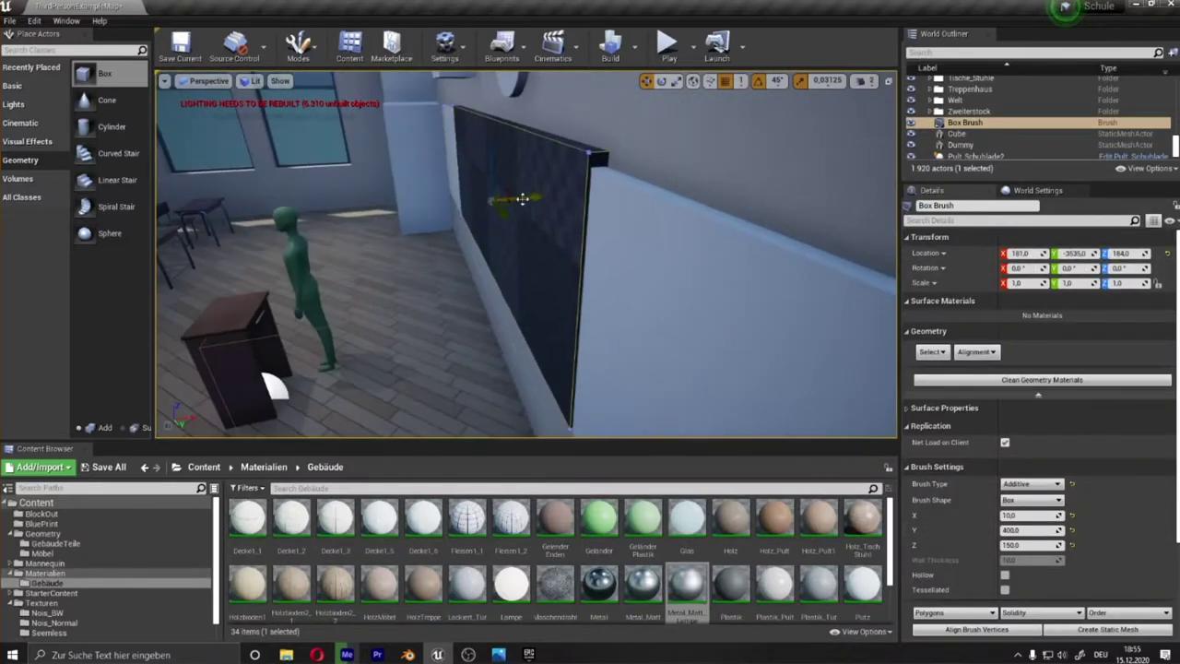
key(Return)
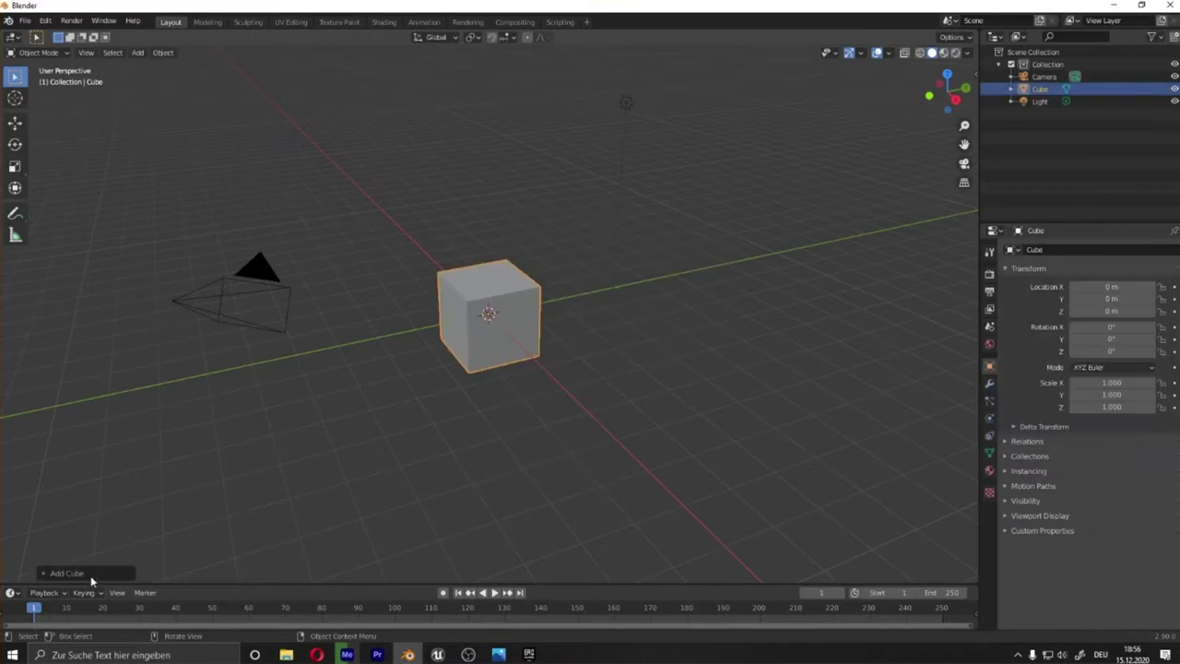
Scale the cube to 0.05, 4, 1.5 and raise it to Z 1.5 m, then enter Edit Mode
key(n)
drag(899, 237, 912, 226)
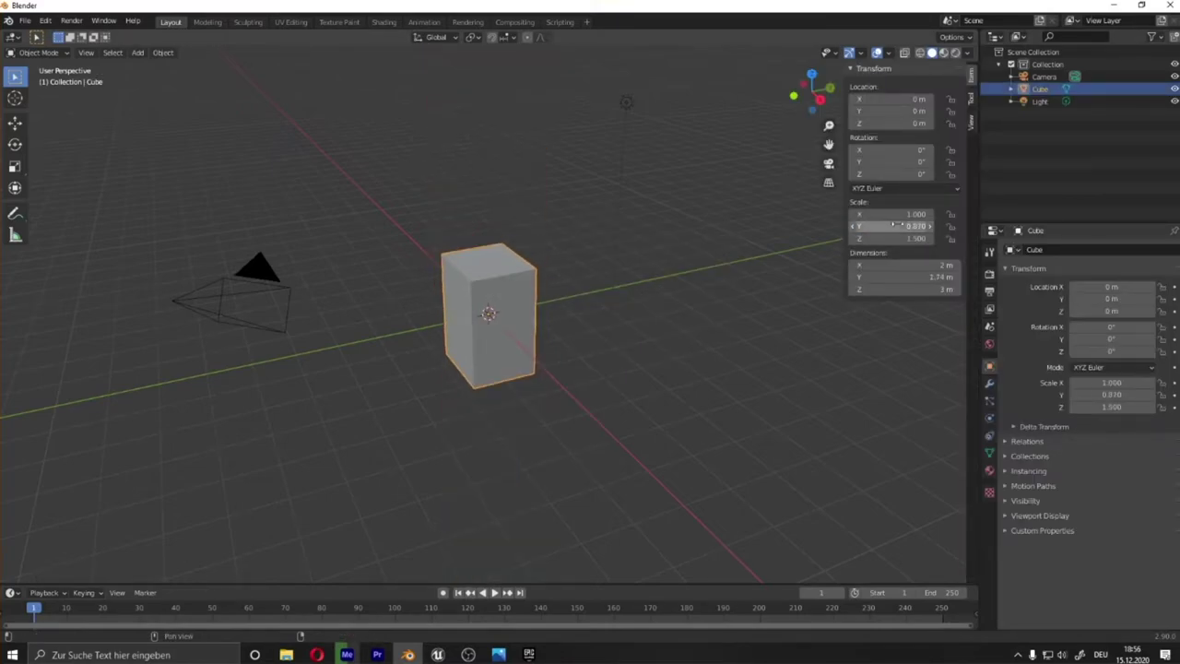
middle_drag(650, 320, 775, 322)
click(913, 214)
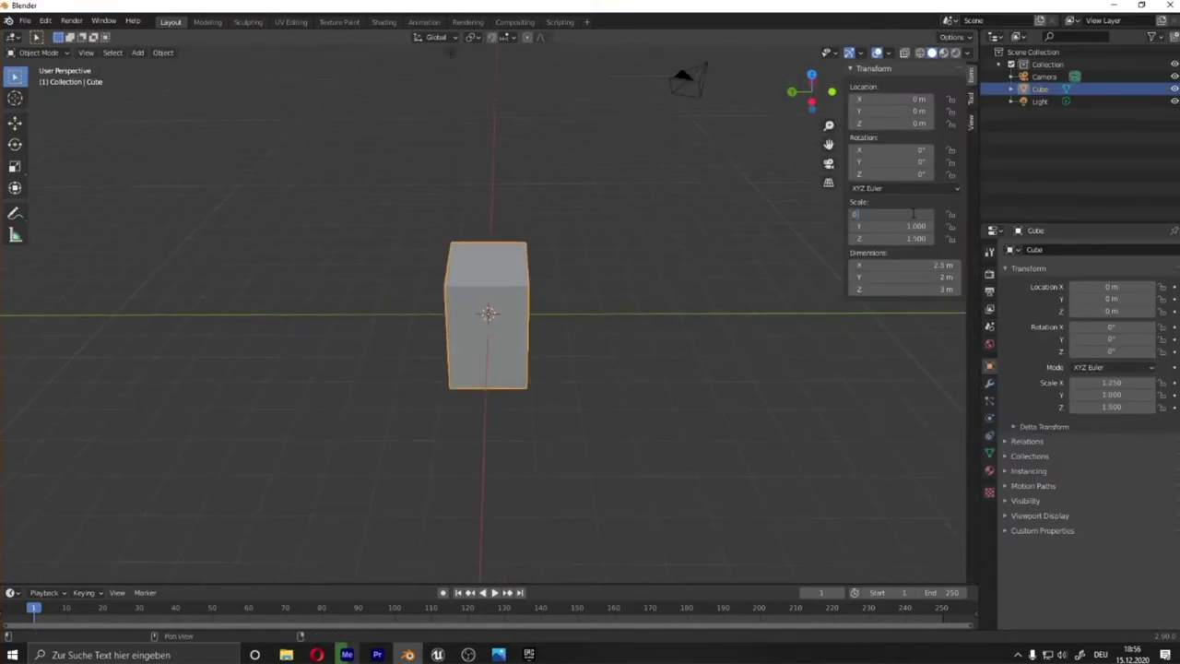
text(.050)
drag(899, 229, 926, 229)
middle_drag(522, 277, 18, 118)
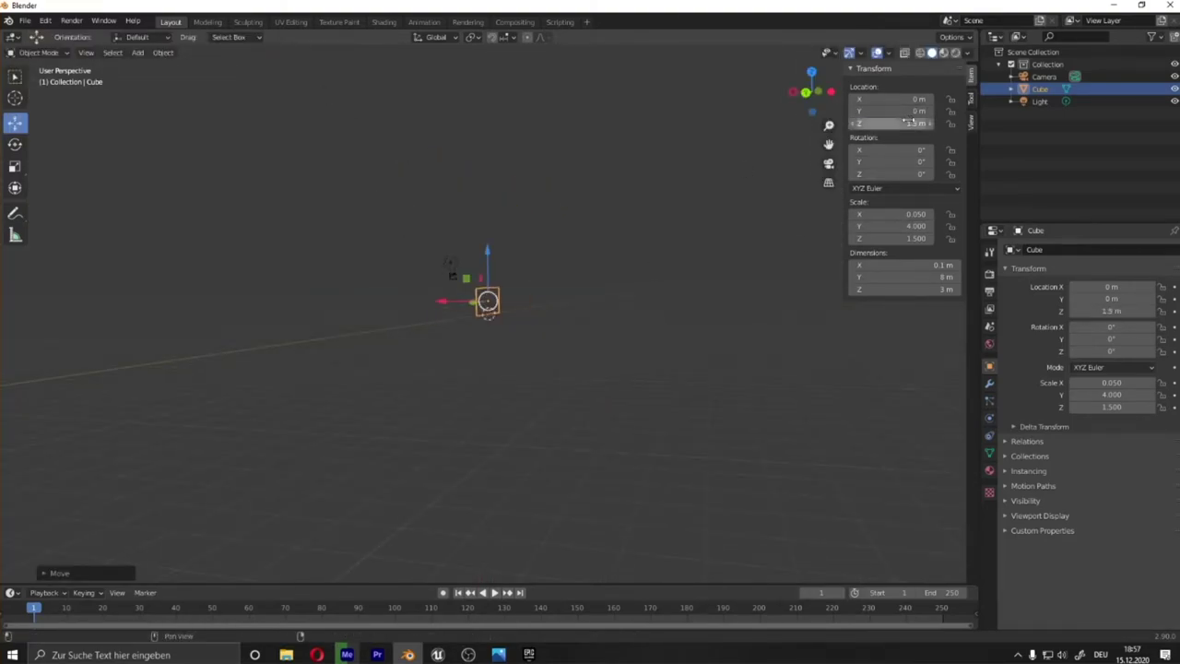
scroll(543, 287, up, 5)
key(Tab)
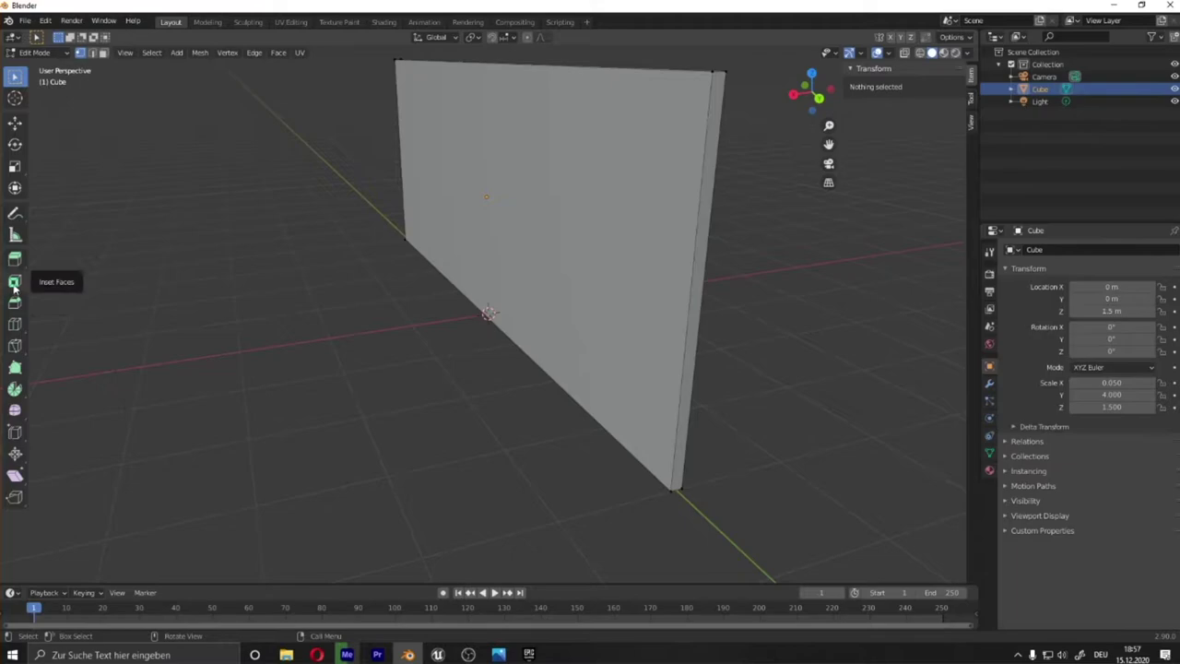
middle_drag(387, 138, 635, 202)
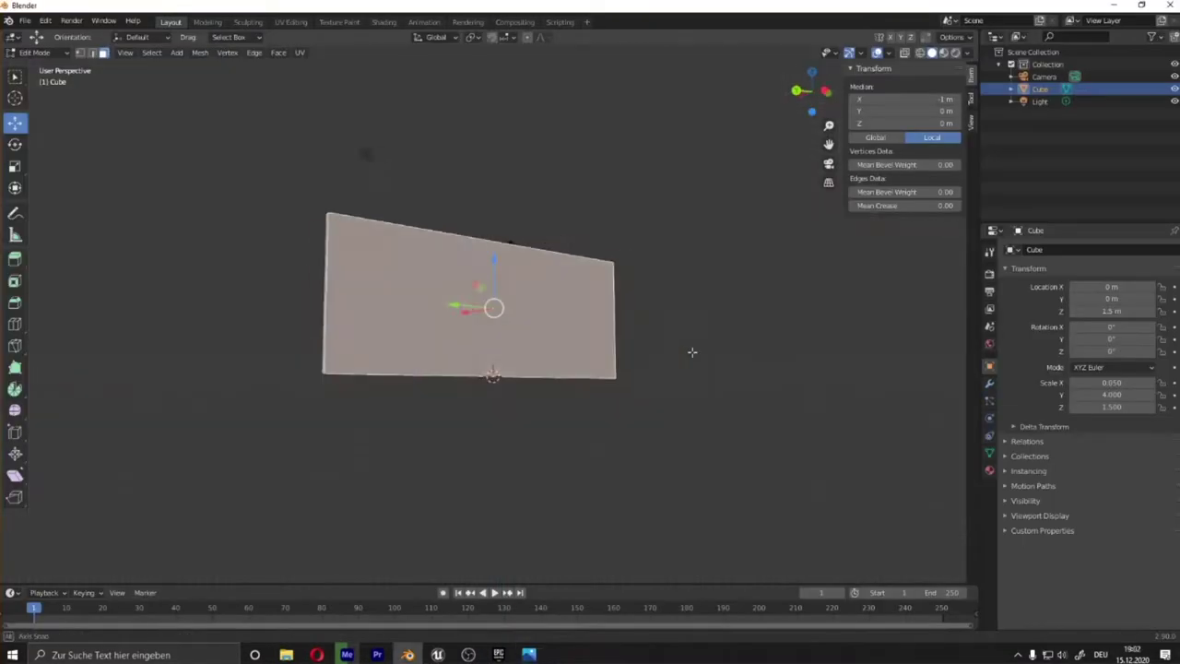
Orbit to view the wall panel edge-on, then select and deselect all its mesh
mouse_move(693, 351)
middle_down()
mouse_move(688, 372)
mouse_move(171, 255)
middle_up()
key(a)
key(alt+a)
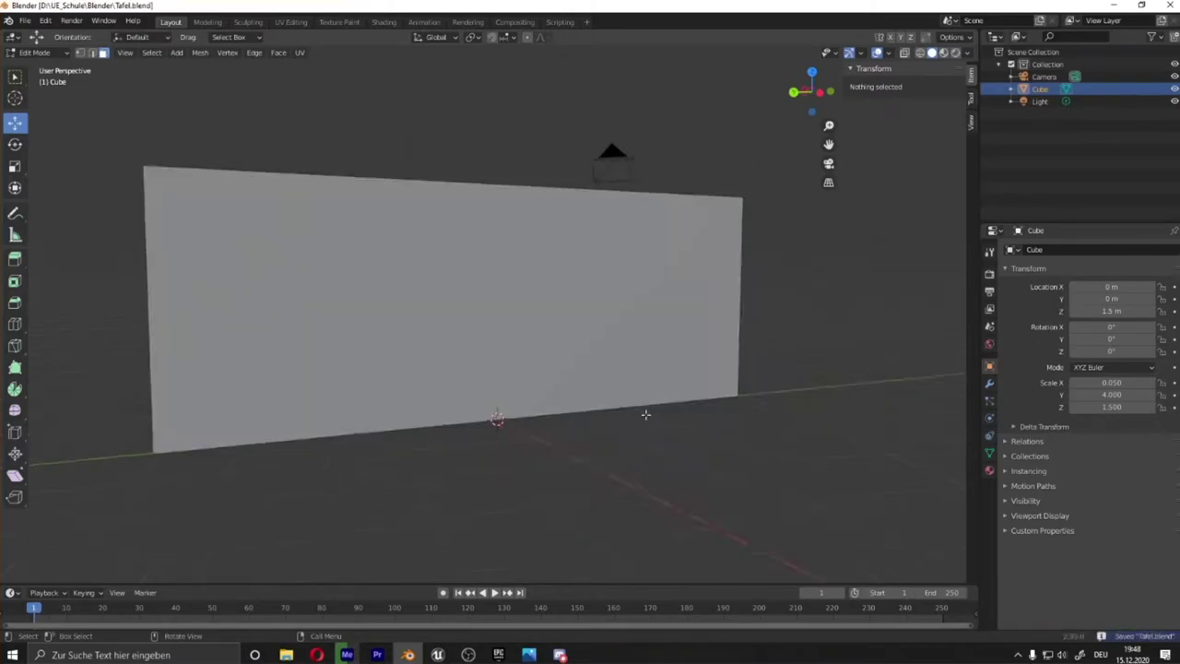
Add a new cube and set the wall panel's origin to its geometry
click(618, 409)
key(shift+a)
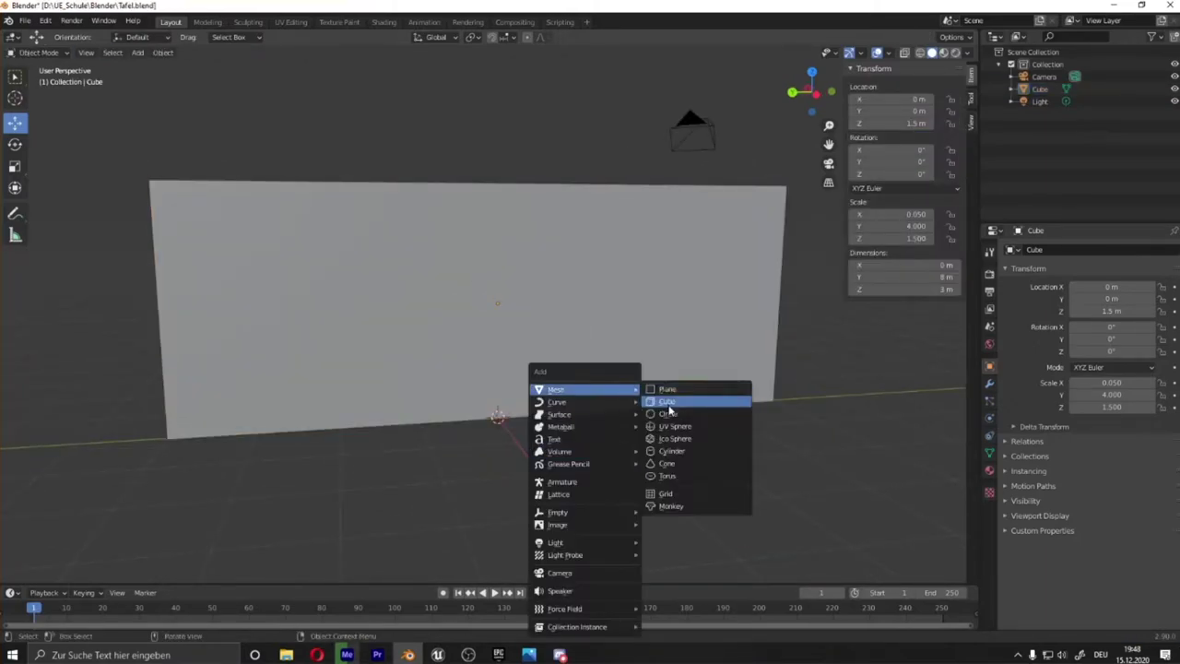
click(691, 400)
right_click(448, 256)
click(566, 269)
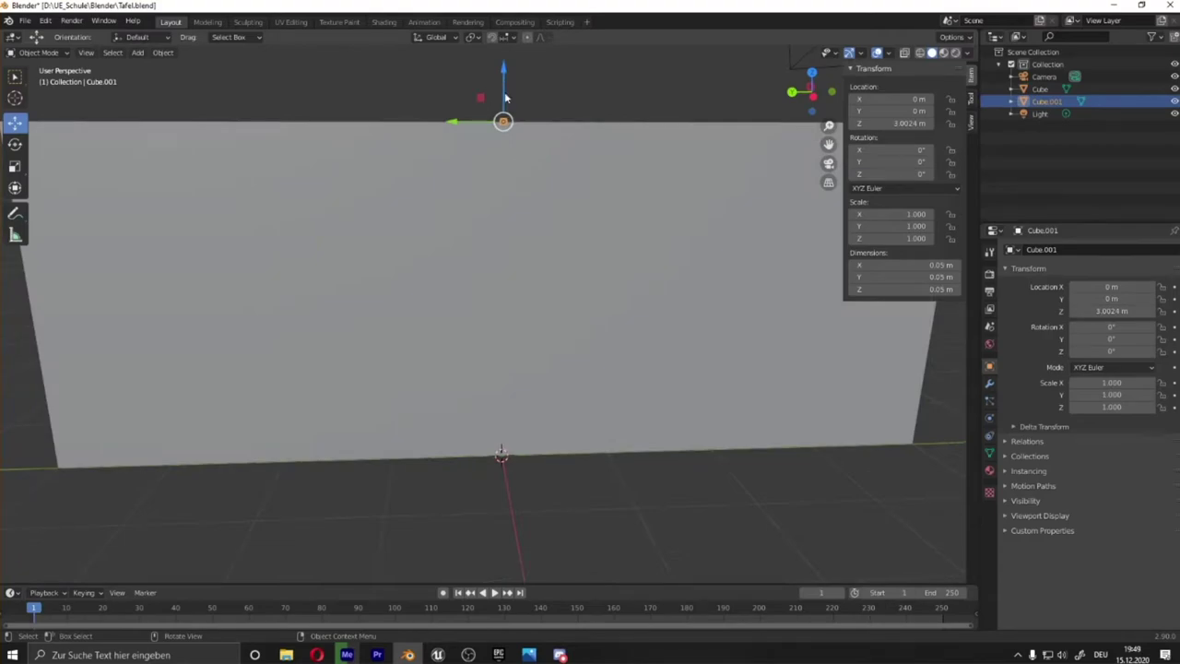
Stretch the cube into a 0.025 × 4 × 0.05 m strip on the wall's top edge and duplicate it
mouse_move(911, 277)
mouse_down()
mouse_move(940, 276)
mouse_move(920, 280)
mouse_up()
scroll(555, 208, down, 2)
text(4)
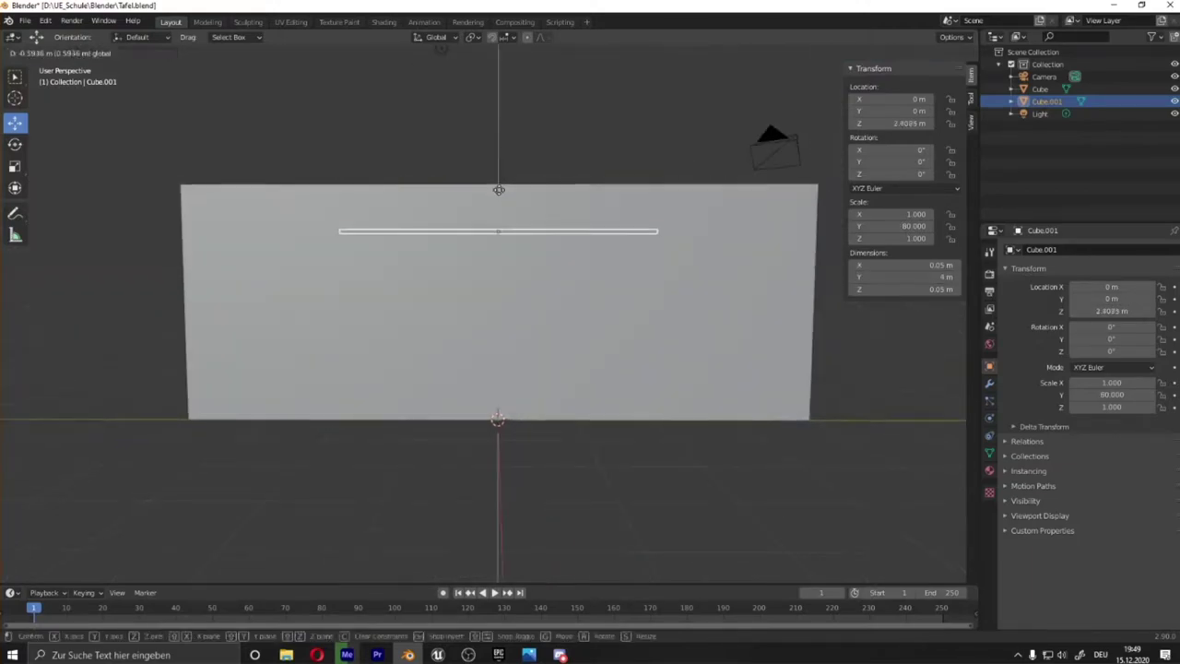
mouse_move(551, 234)
middle_down()
mouse_move(580, 240)
mouse_move(184, 203)
mouse_move(627, 396)
middle_up()
scroll(627, 395, up, 3)
scroll(625, 216, down, 3)
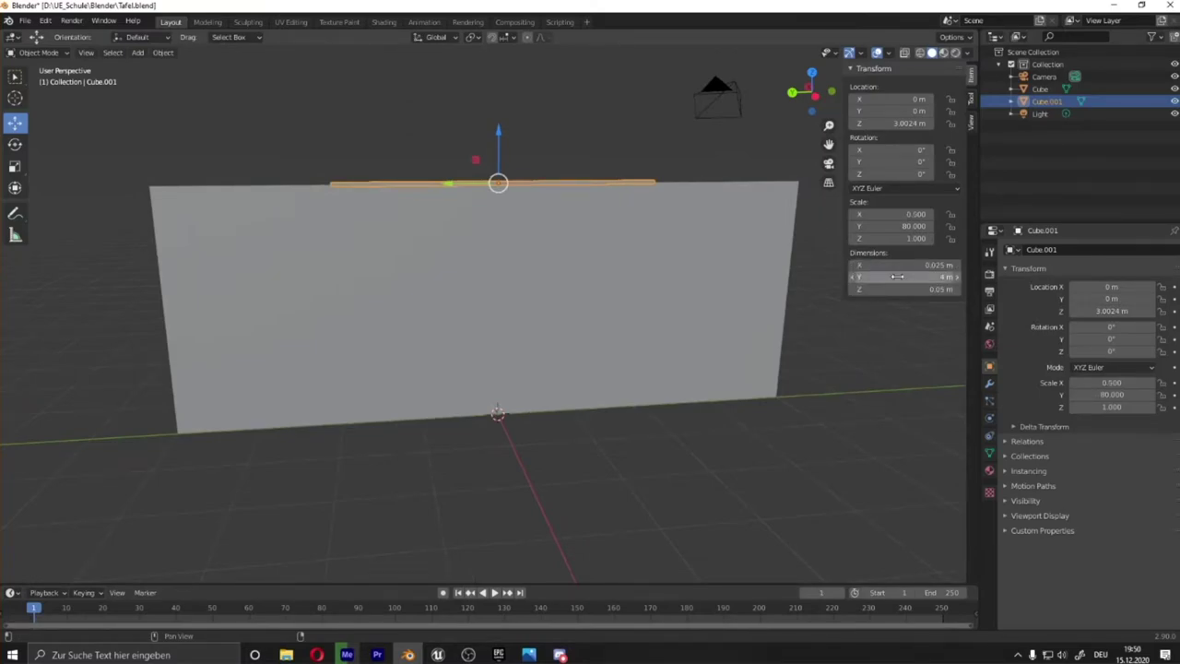
mouse_move(896, 277)
middle_down()
mouse_move(557, 136)
mouse_move(517, 166)
middle_up()
key(shift+d)
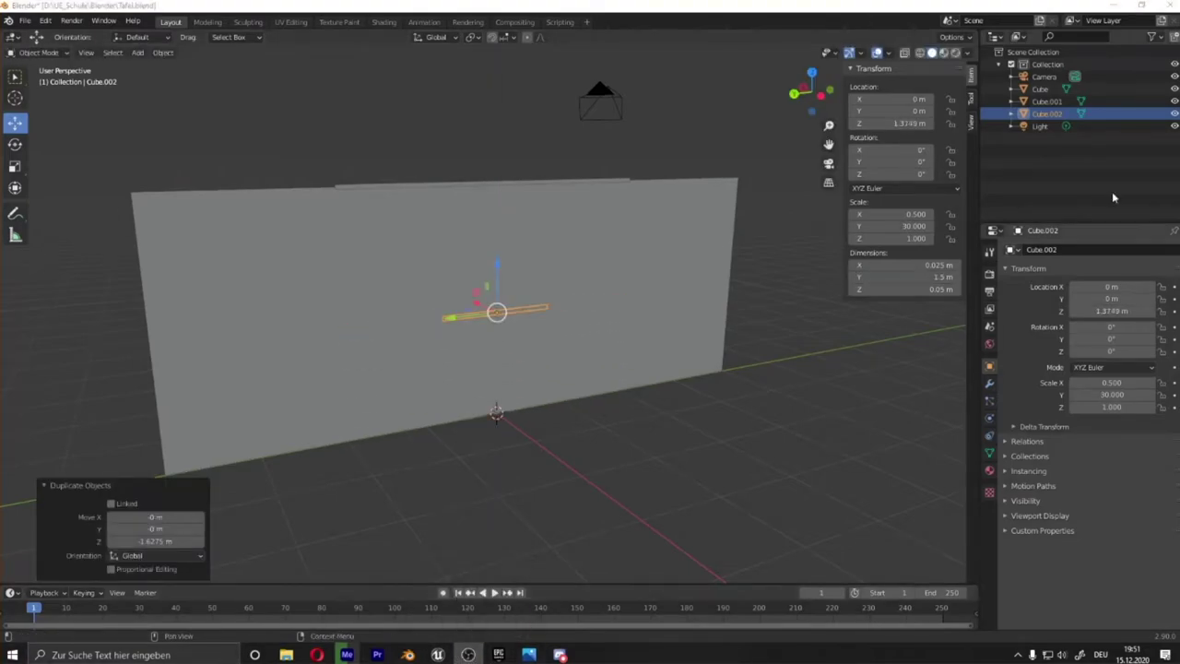
Halve the wall panel and enter 1.5 m in the dimension field
key(Return)
double_click(913, 288)
text(1.5)
key(Return)
middle_drag(645, 387, 498, 305)
Stand the 1.5 m strip upright with a 90° X rotation and slide it toward the board's edge
drag(497, 301, 498, 372)
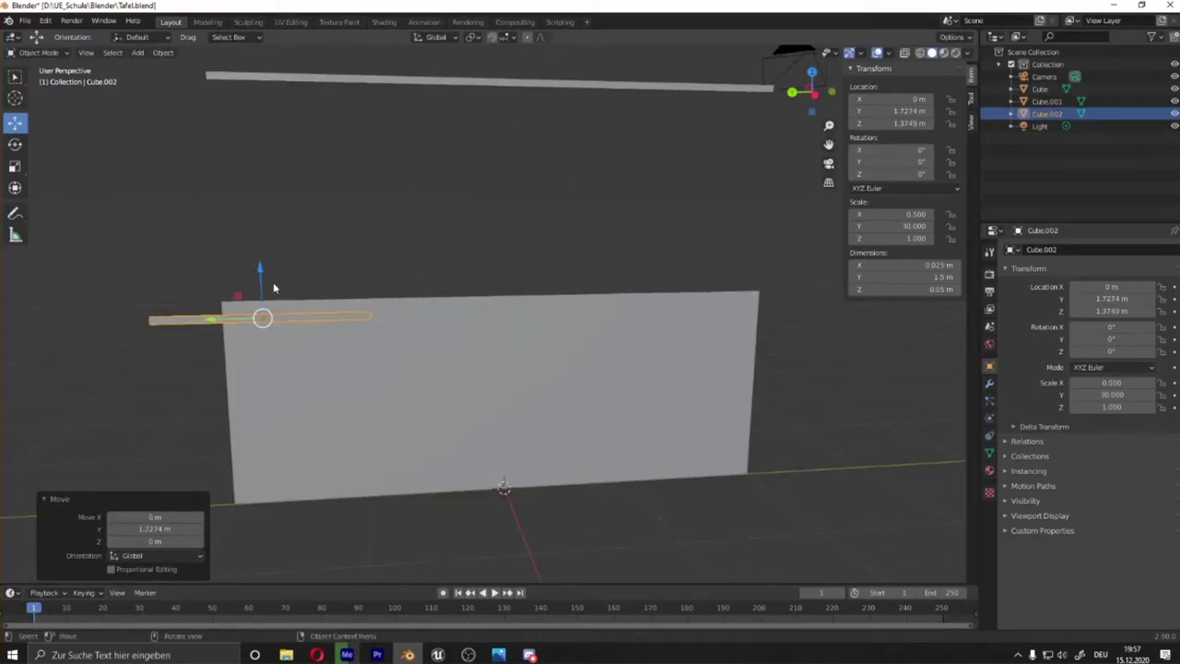
text(rx90)
key(Return)
middle_drag(263, 295, 269, 268)
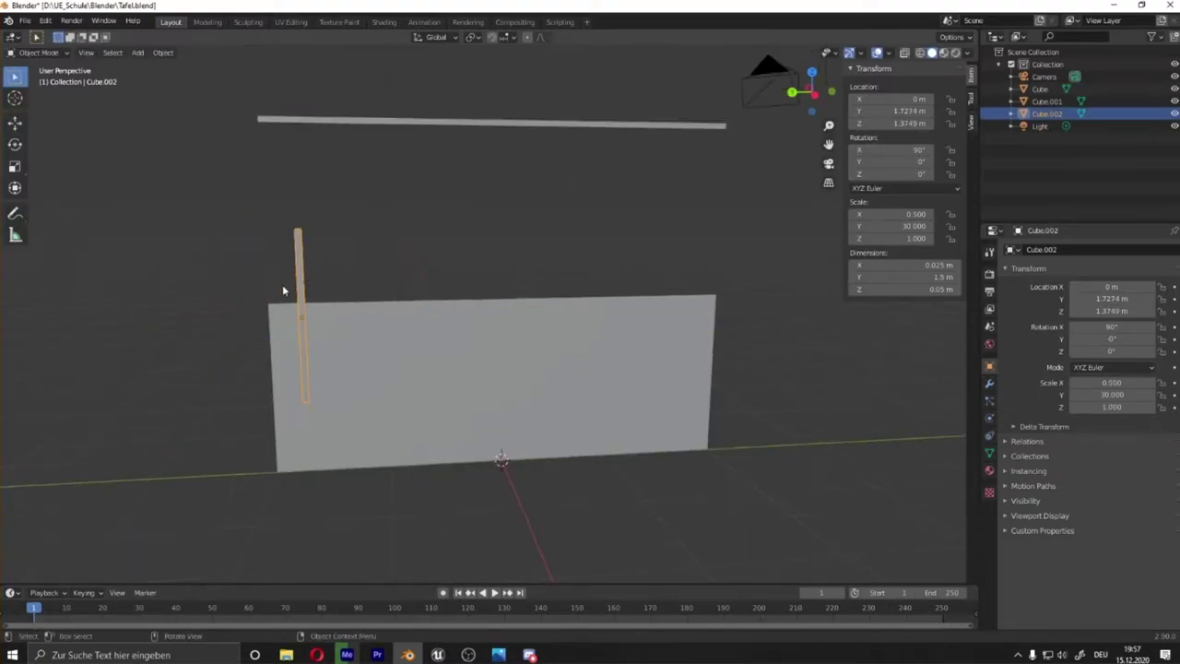
drag(287, 320, 257, 320)
Snap-move the upright strip along Y to the wall's side edge
key(g)
key(y)
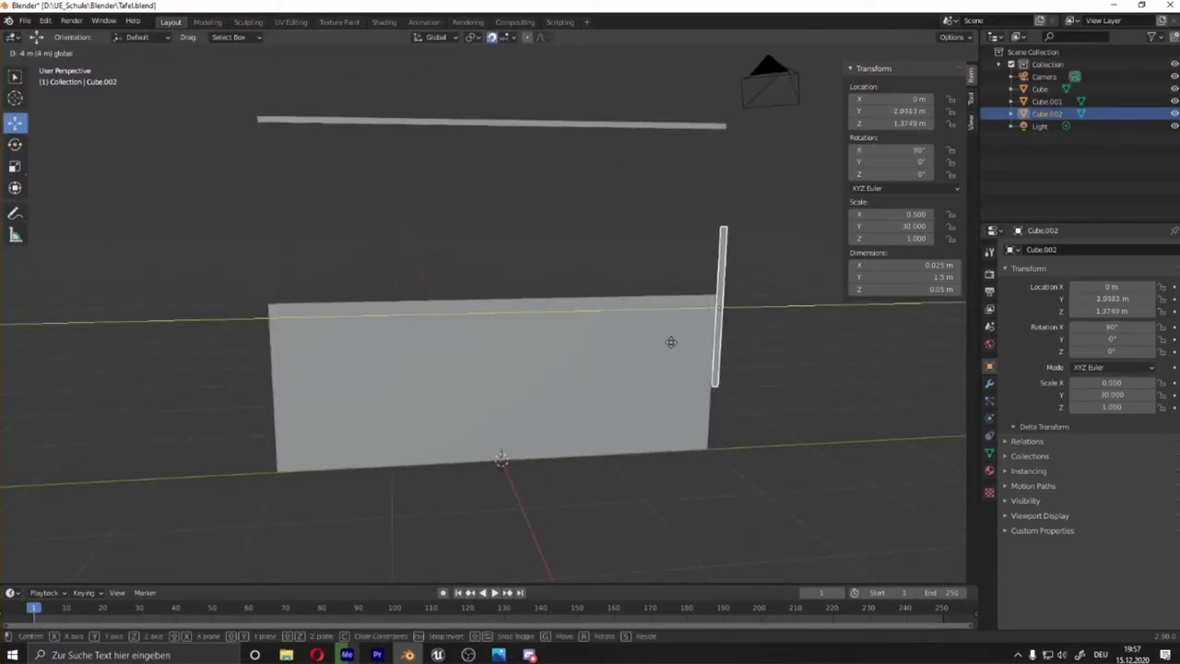
click(269, 339)
click(502, 37)
key(KP_Decimal)
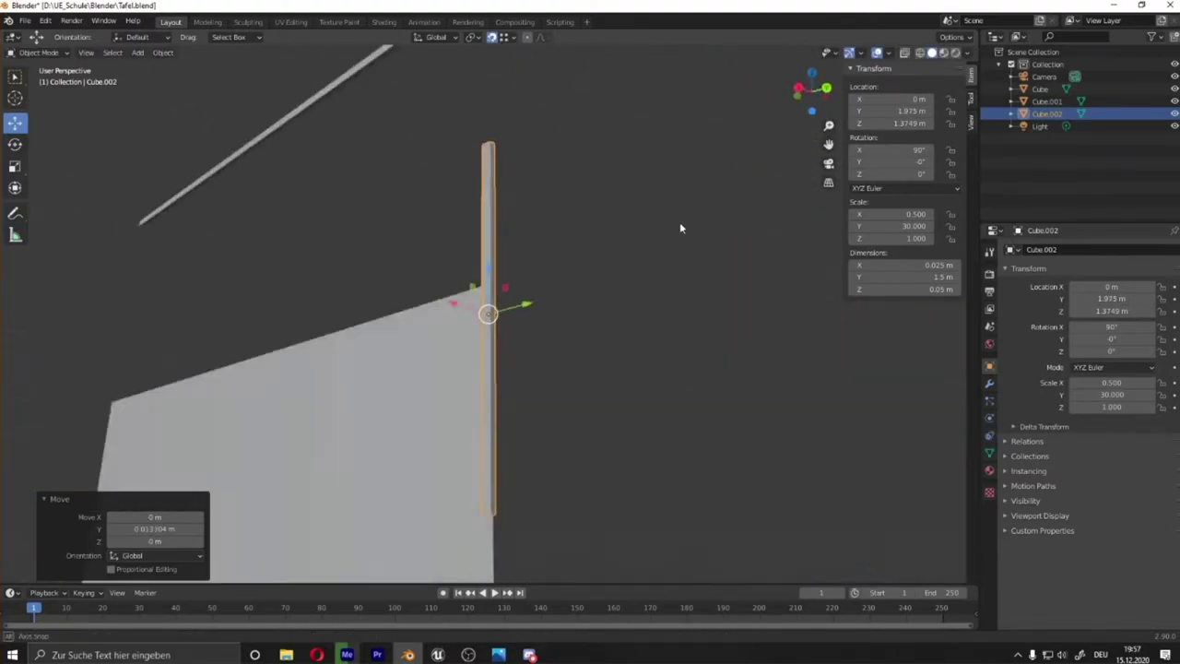
middle_drag(668, 244, 275, 200)
Lower the long top strip along Z onto the board's top edge
click(590, 188)
key(g)
key(z)
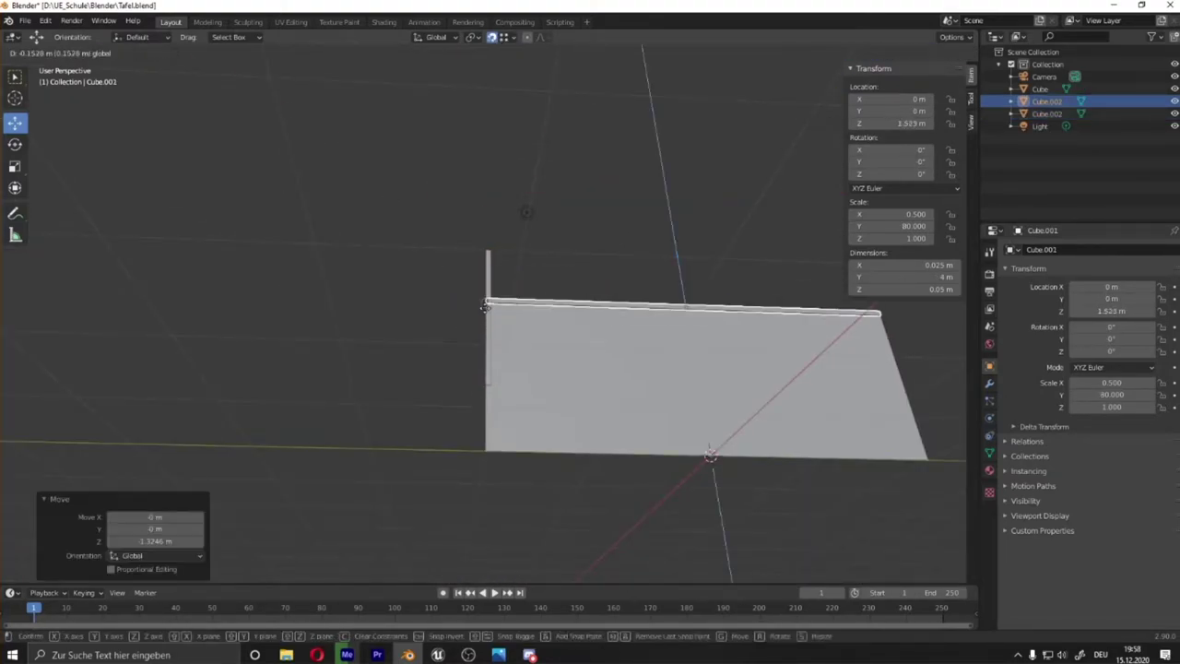
click(486, 307)
middle_drag(486, 307, 676, 372)
click(458, 185)
click(503, 37)
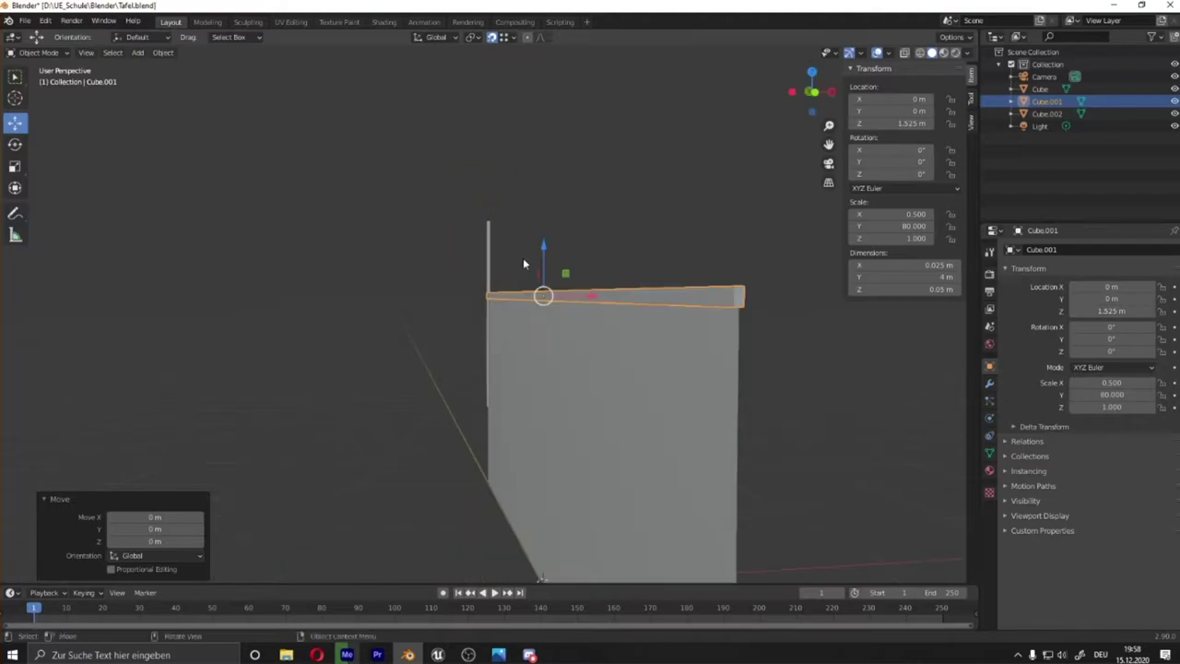
Lower the upright side strip to the board's height
middle_drag(482, 150, 523, 257)
click(486, 369)
scroll(509, 406, up, 3)
middle_drag(495, 317, 496, 332)
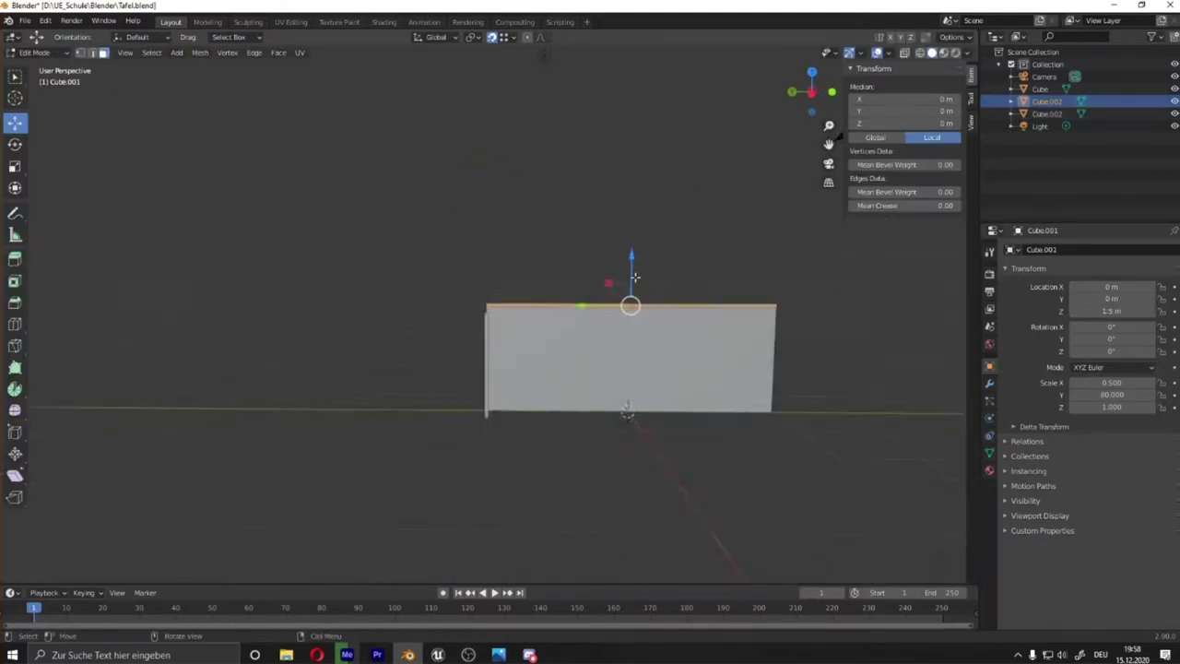
drag(486, 307, 472, 382)
Duplicate the side strip for the opposite edge and reselect the original
key(shift+d)
click(719, 385)
scroll(488, 295, up, 3)
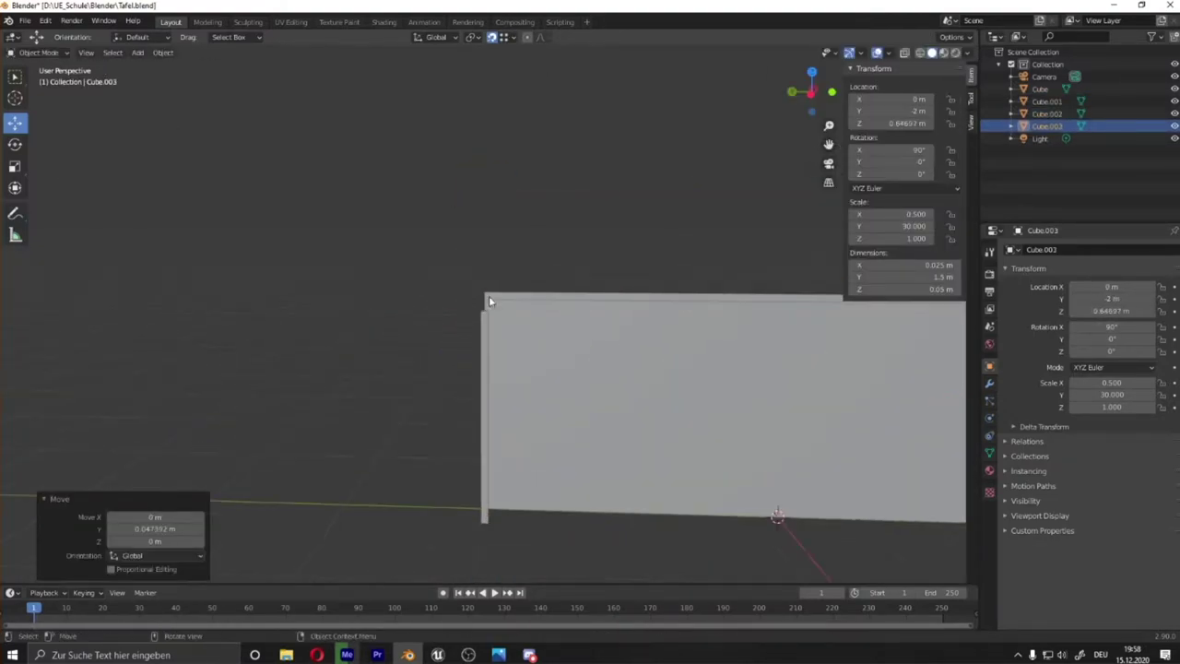
click(483, 464)
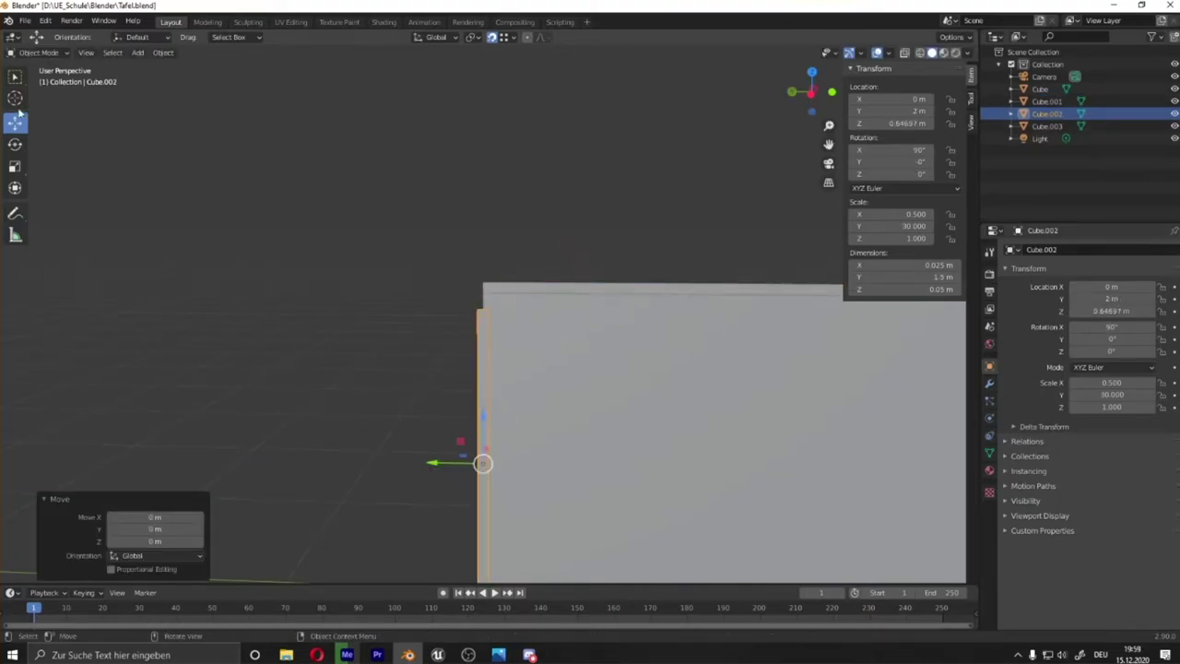
scroll(498, 387, down, 3)
middle_drag(498, 387, 388, 285)
Reset the side strip's origin through its object options menu
right_click(390, 287)
click(539, 359)
right_click(443, 358)
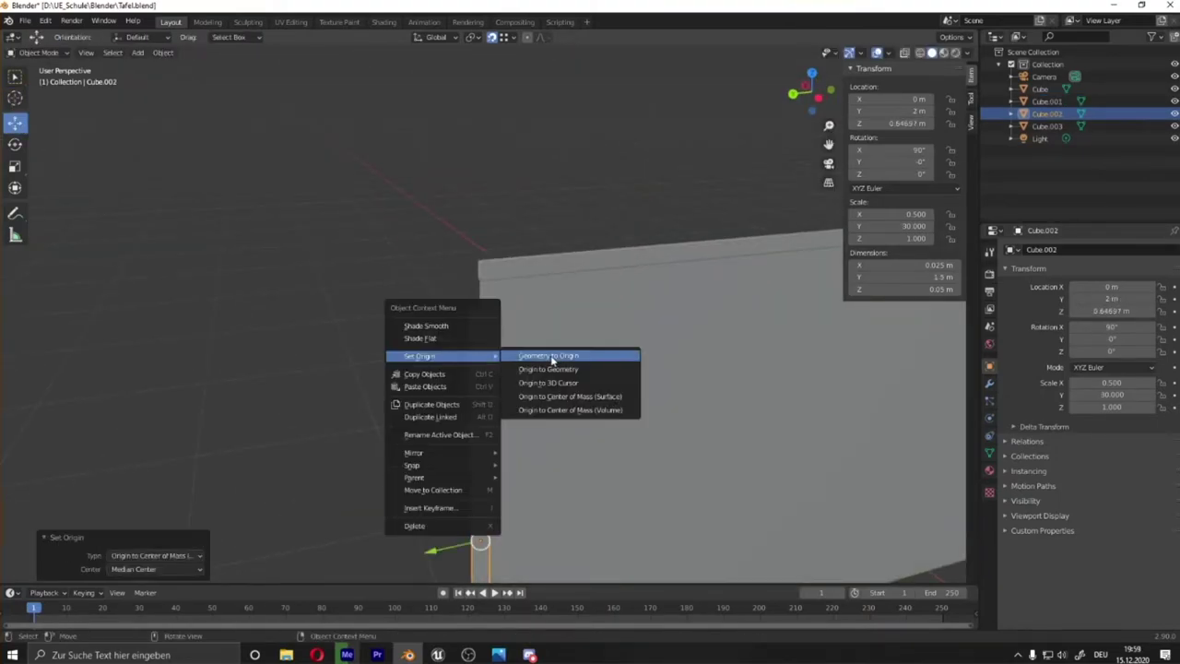
click(551, 383)
scroll(535, 310, down, 5)
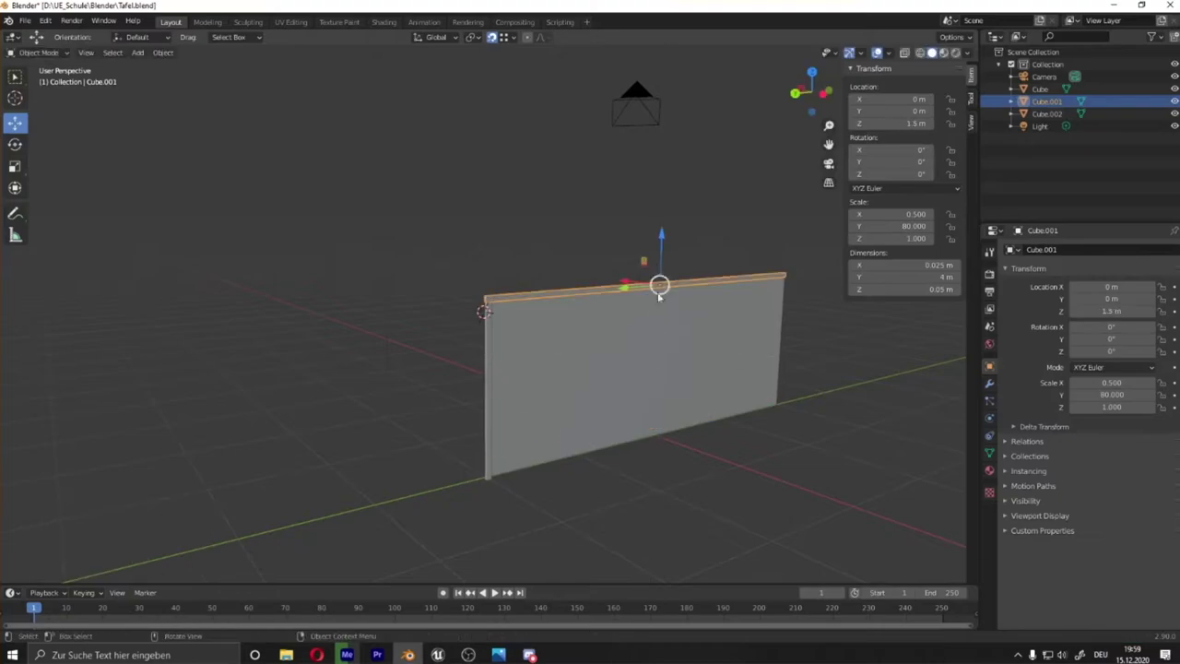
scroll(661, 267, down, 2)
Restore the top strip copy for the bottom edge and reset its origin
key(ctrl+shift+z)
scroll(554, 322, up, 5)
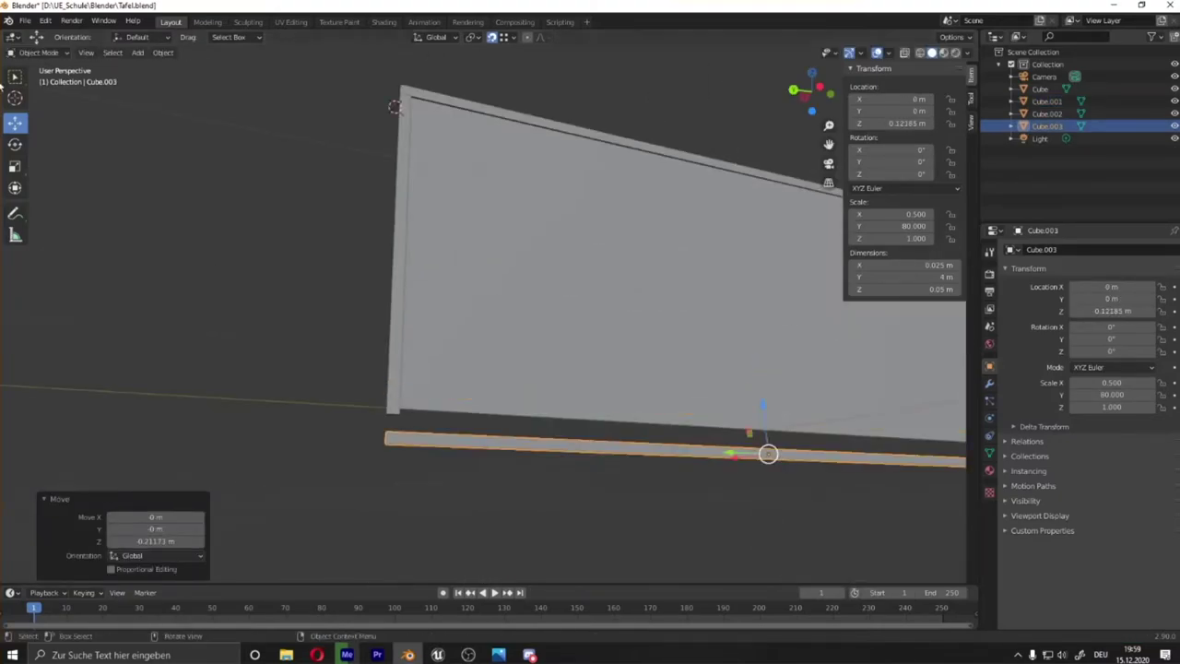
right_click(421, 428)
click(480, 440)
Check the upright strip's corner vertex in Edit Mode and delete the extra strip copy
click(396, 406)
key(Tab)
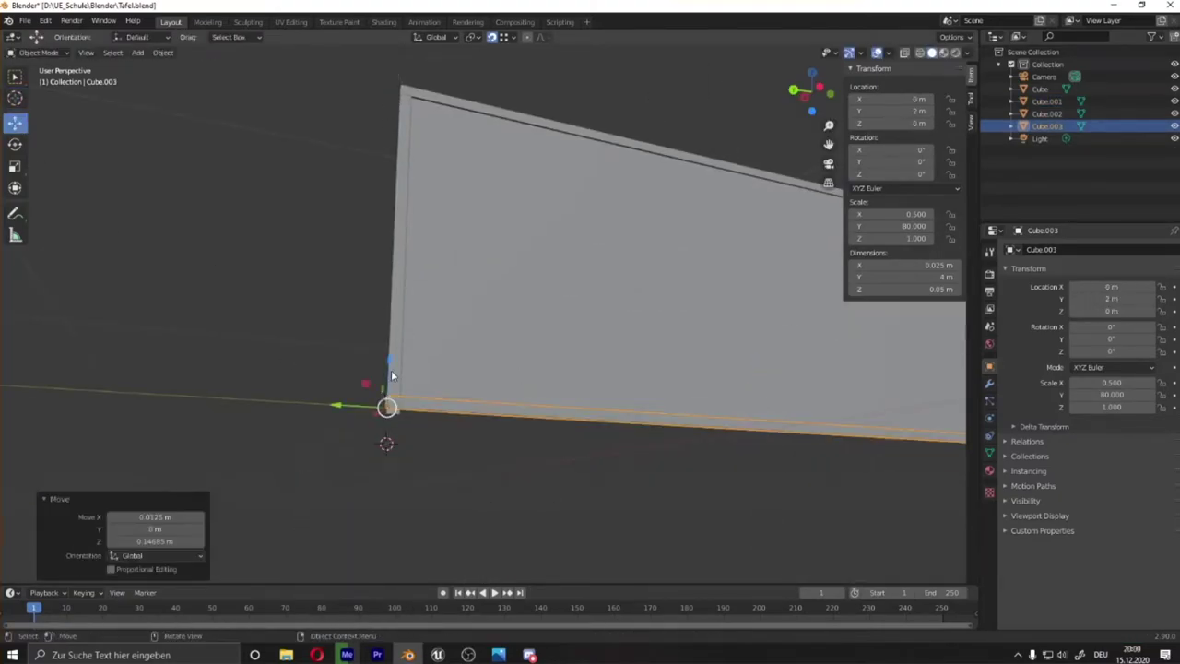
click(375, 387)
key(Tab)
scroll(399, 243, down, 3)
key(ctrl+z)
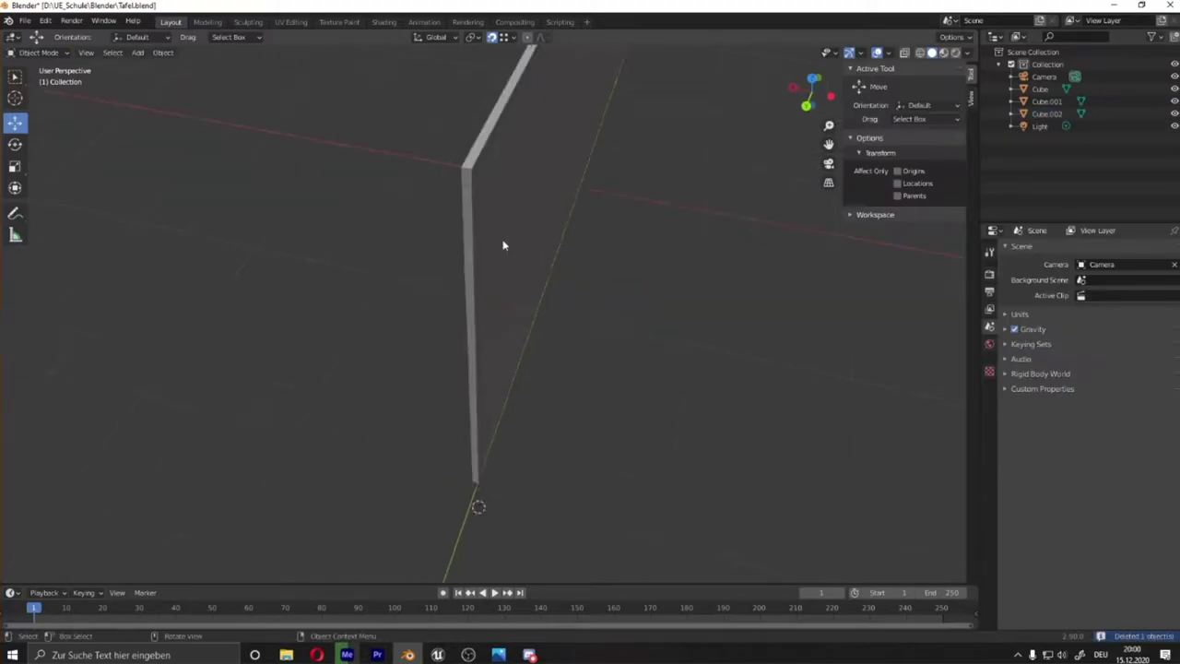
Switch from the upright post to editing the top beam and select its top face
middle_drag(504, 246, 516, 175)
key(Tab)
middle_drag(550, 248, 636, 261)
scroll(487, 181, down, 3)
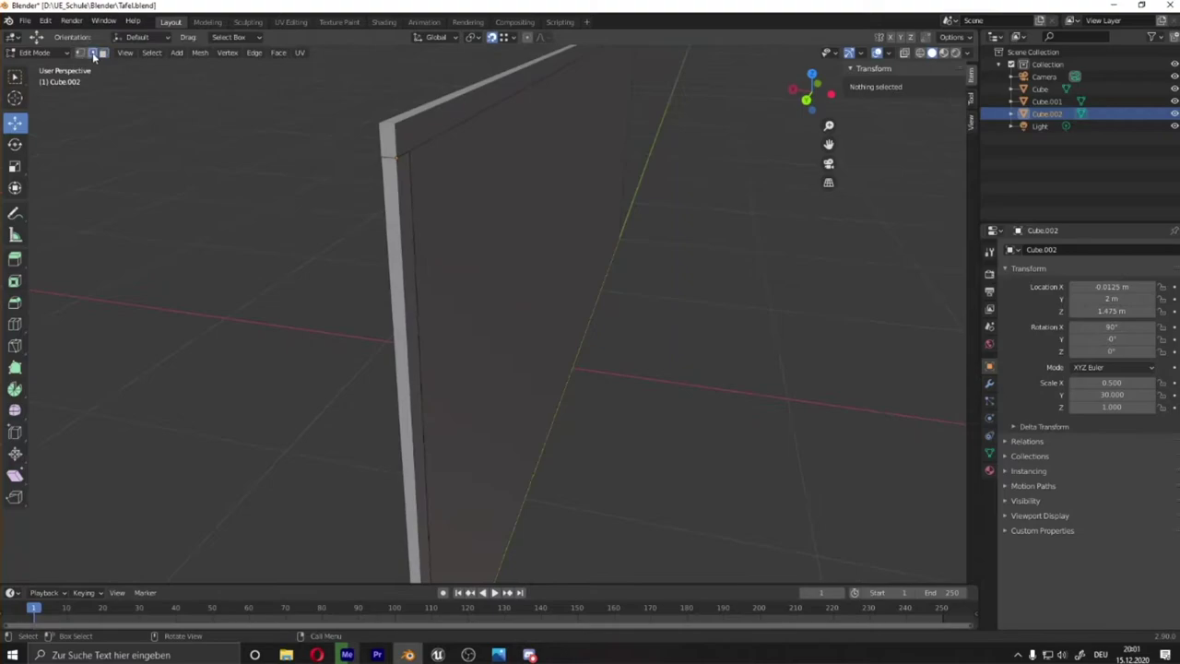
key(Tab)
click(399, 198)
key(Tab)
click(553, 88)
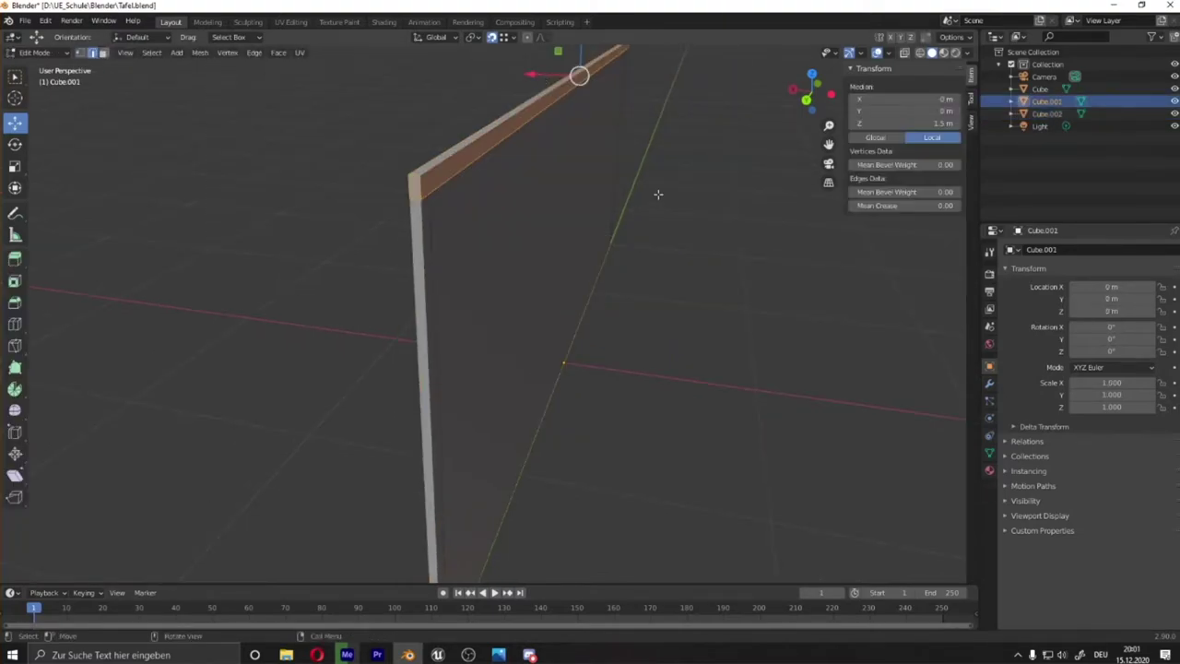
middle_drag(572, 92, 618, 161)
Bevel the top beam's edges to a 0.0025 m width after a trial inset
click(685, 181)
middle_drag(685, 180, 224, 369)
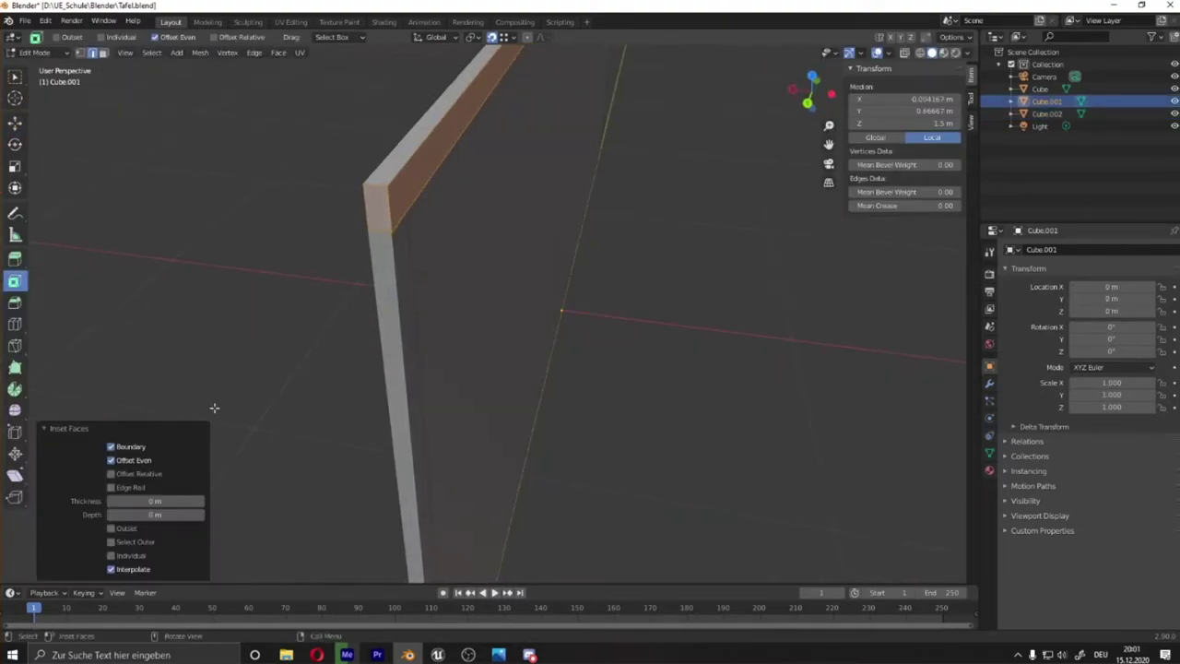
middle_drag(274, 277, 33, 300)
click(15, 302)
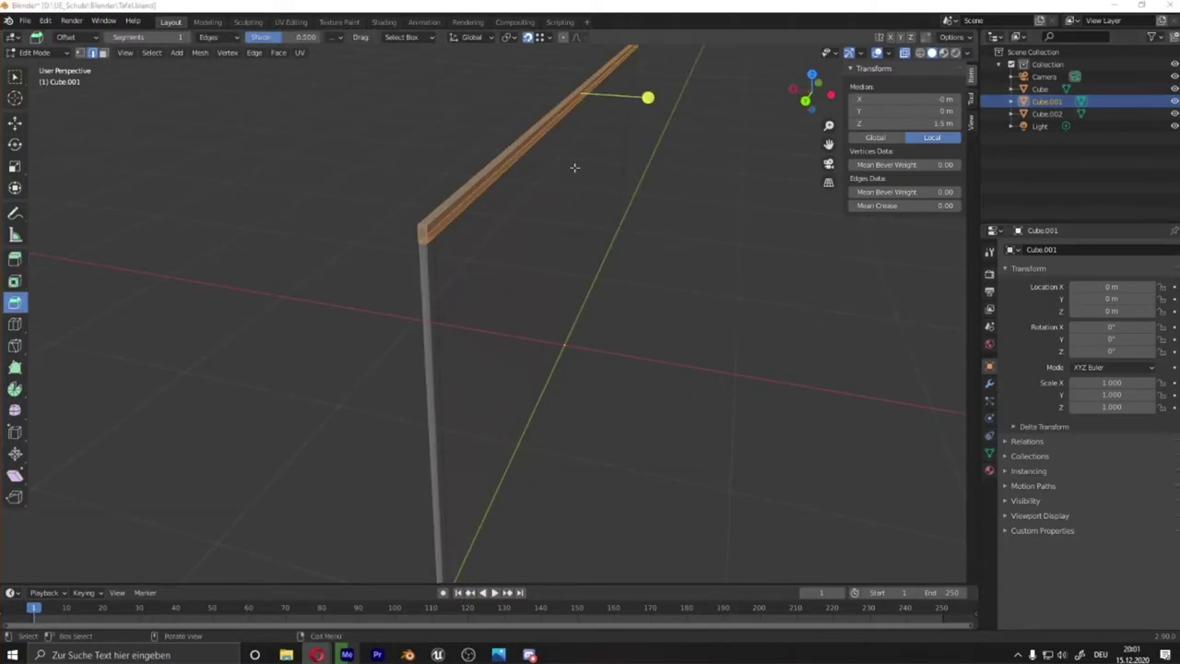
click(230, 381)
key(Return)
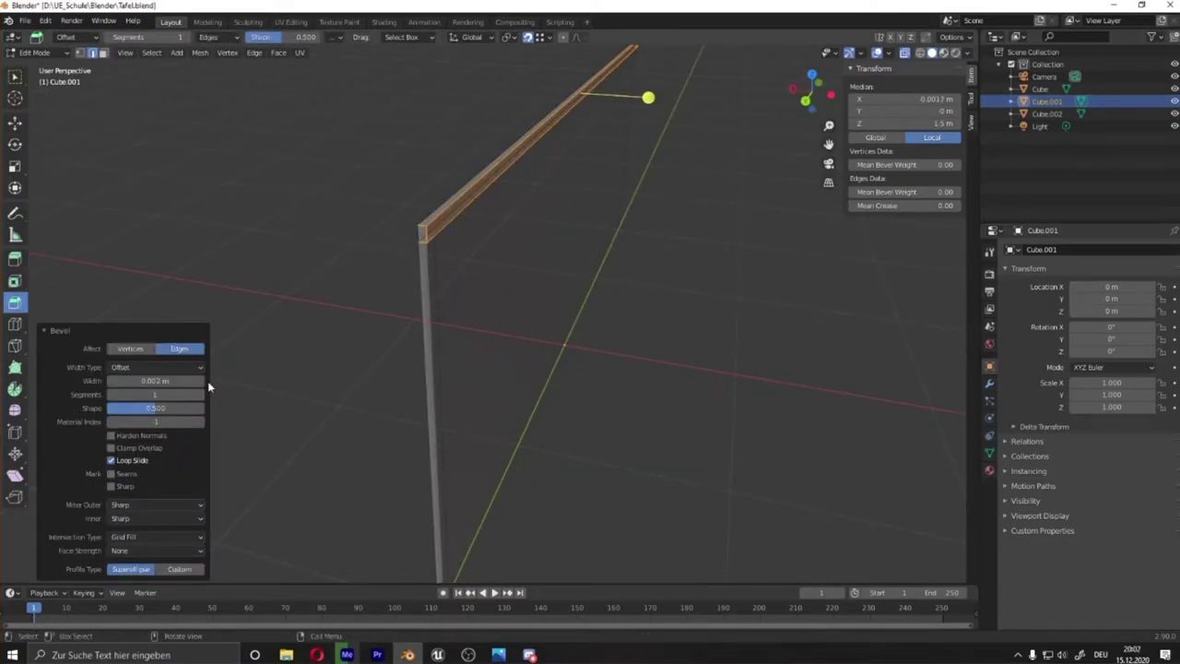
middle_drag(207, 381, 474, 327)
scroll(373, 360, up, 3)
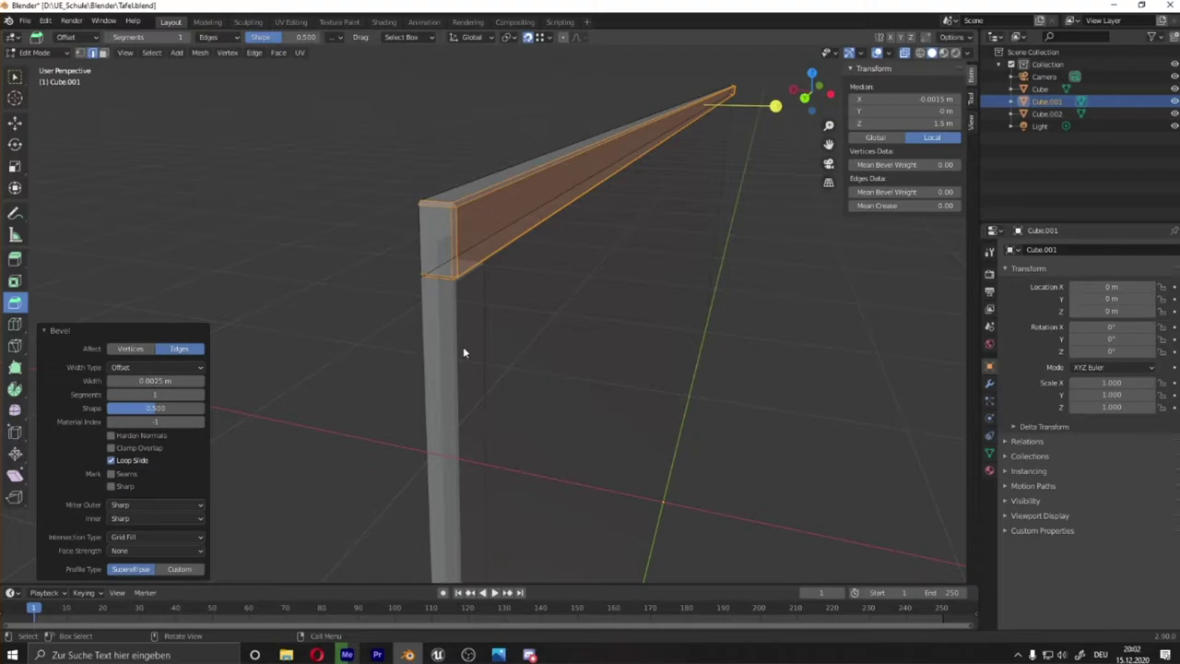
Select the upright post's vertical edges and bevel them with a small width
right_click(544, 120)
click(585, 163)
middle_drag(288, 381, 514, 579)
drag(515, 579, 377, 277)
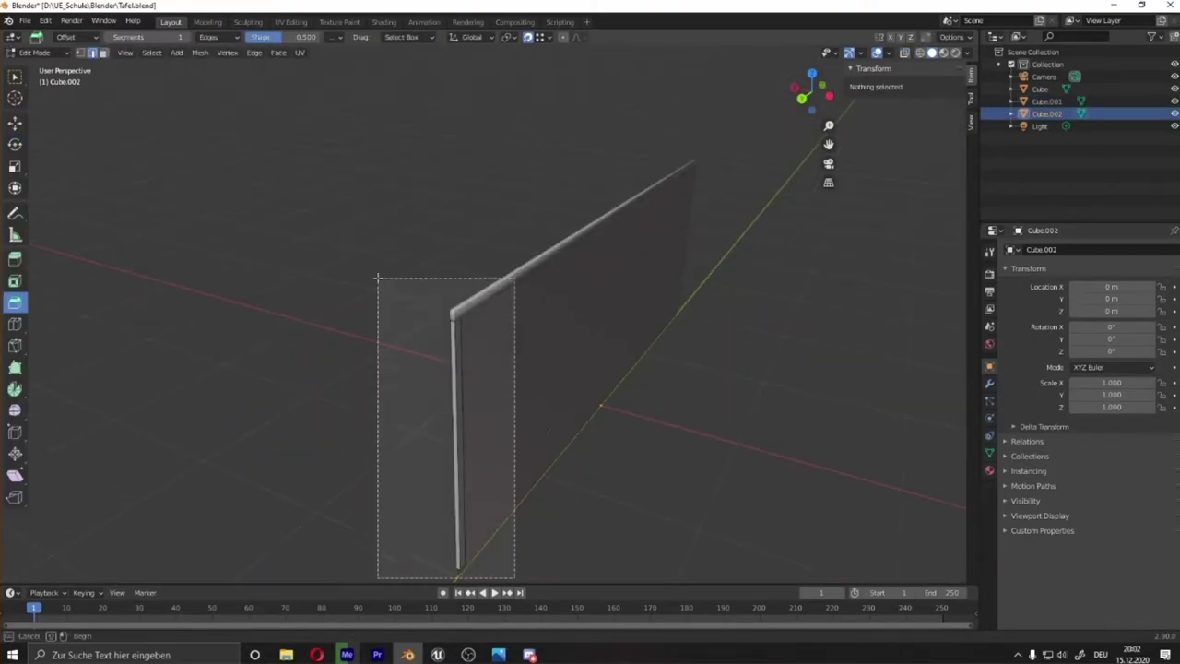
scroll(311, 319, up, 3)
middle_drag(310, 319, 433, 522)
drag(433, 522, 278, 379)
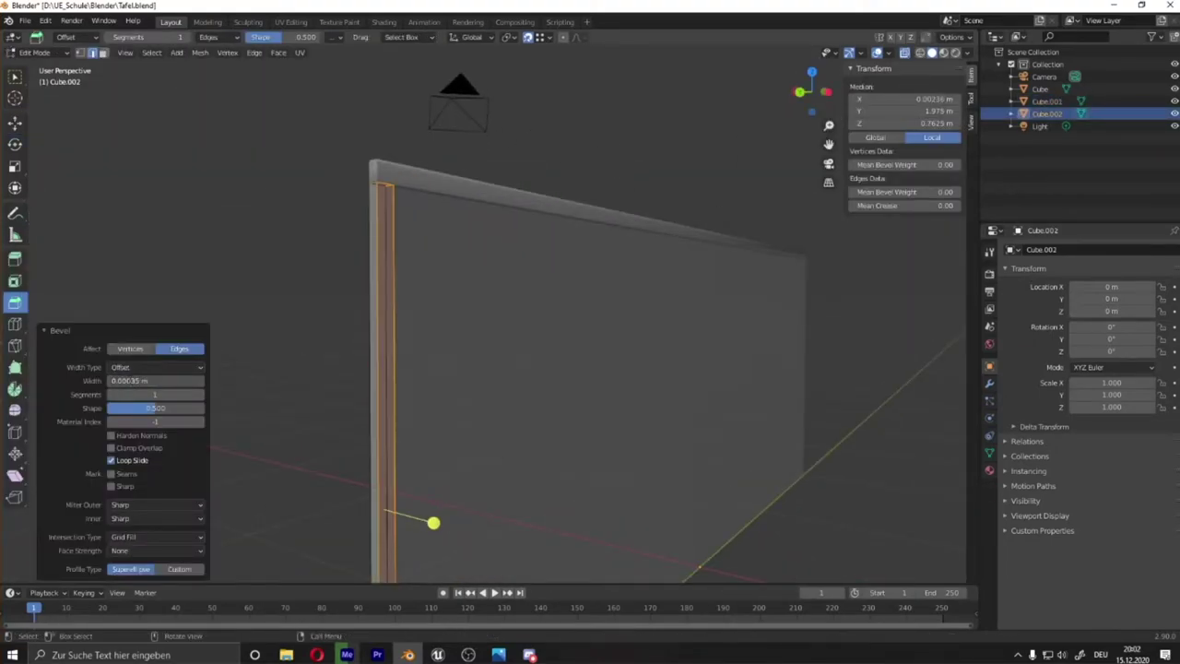
middle_drag(433, 523, 396, 387)
Shade the upright post smooth and unhide the top beam
key(Tab)
right_click(393, 218)
click(395, 226)
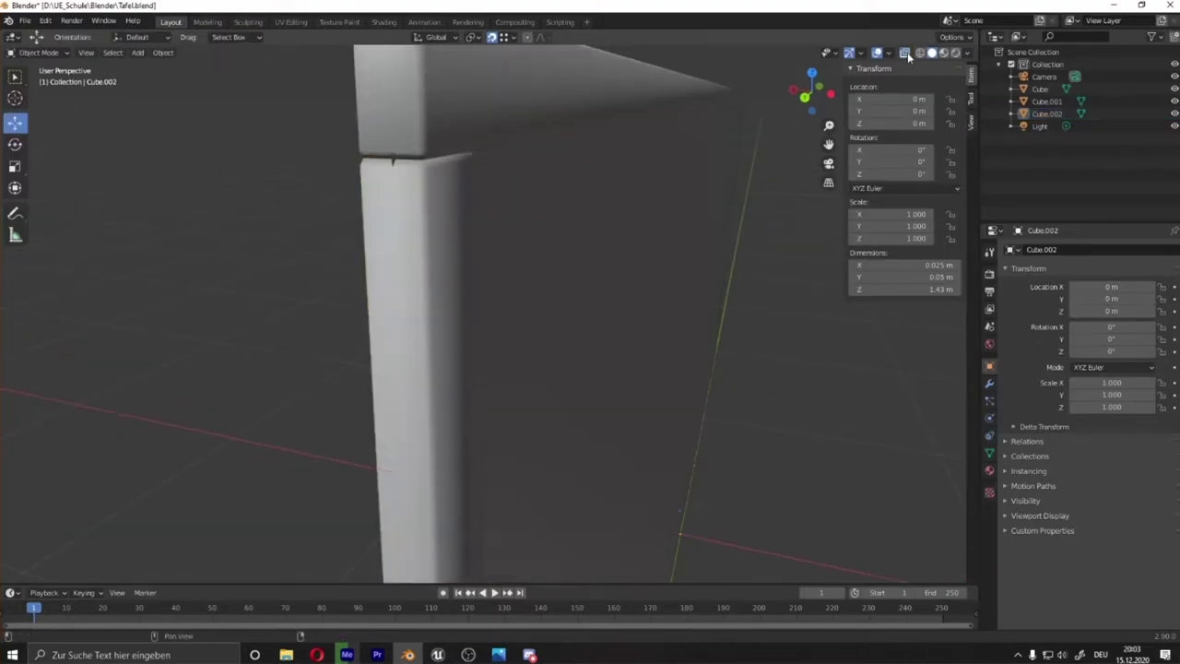
middle_drag(645, 184, 483, 235)
click(483, 235)
scroll(411, 162, up, 5)
scroll(258, 161, down, 5)
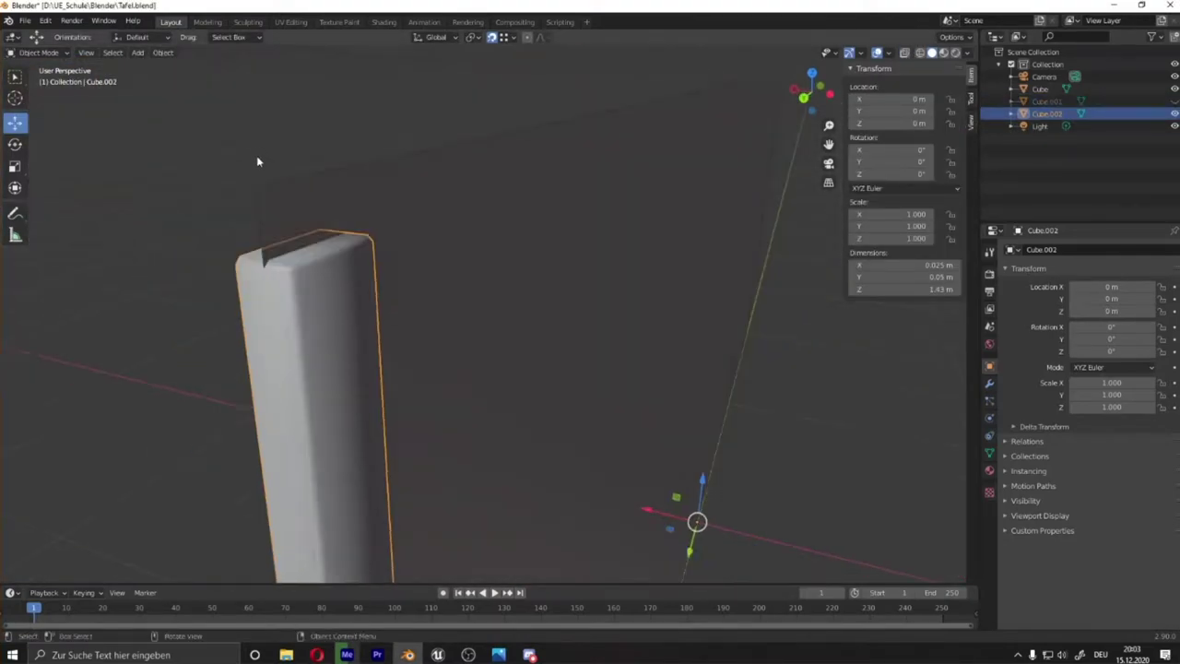
key(Tab)
mouse_move(258, 160)
middle_down()
mouse_move(414, 423)
mouse_move(416, 182)
mouse_move(436, 260)
middle_up()
key(Tab)
key(alt+h)
Duplicate the top beam down along Z to form the bottom beam
click(436, 261)
key(shift+d)
key(z)
click(461, 508)
middle_drag(461, 508, 533, 339)
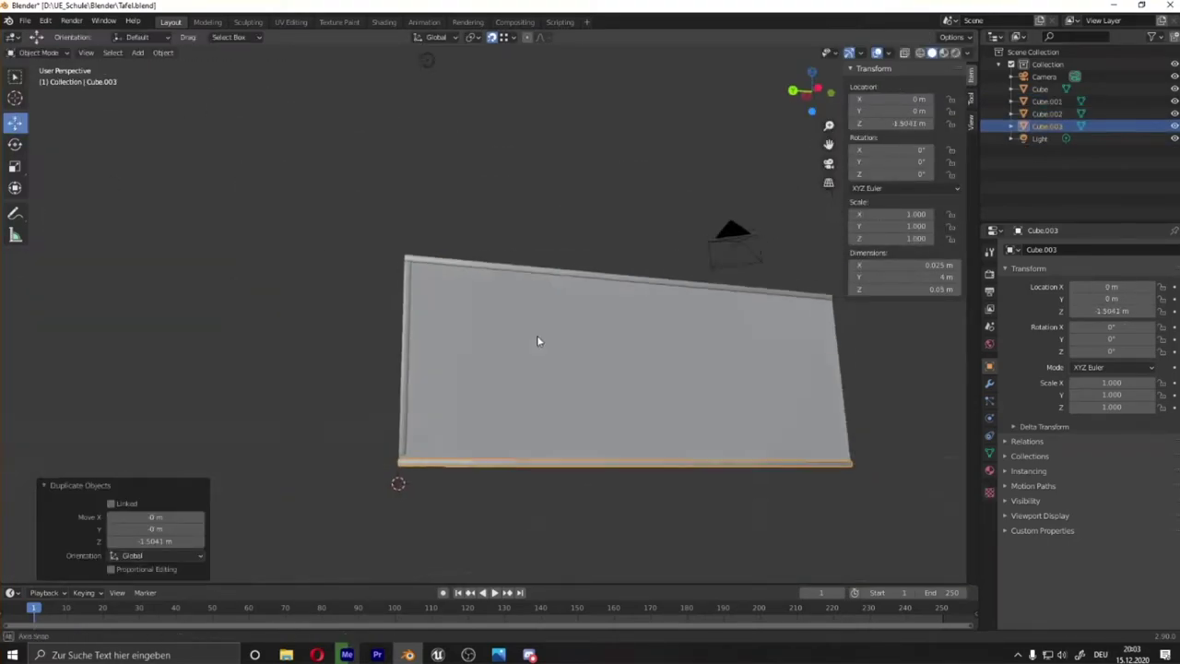
scroll(533, 339, up, 4)
click(367, 507)
middle_drag(367, 507, 935, 526)
Set the bottom beam's origin and inspect its mesh
right_click(738, 411)
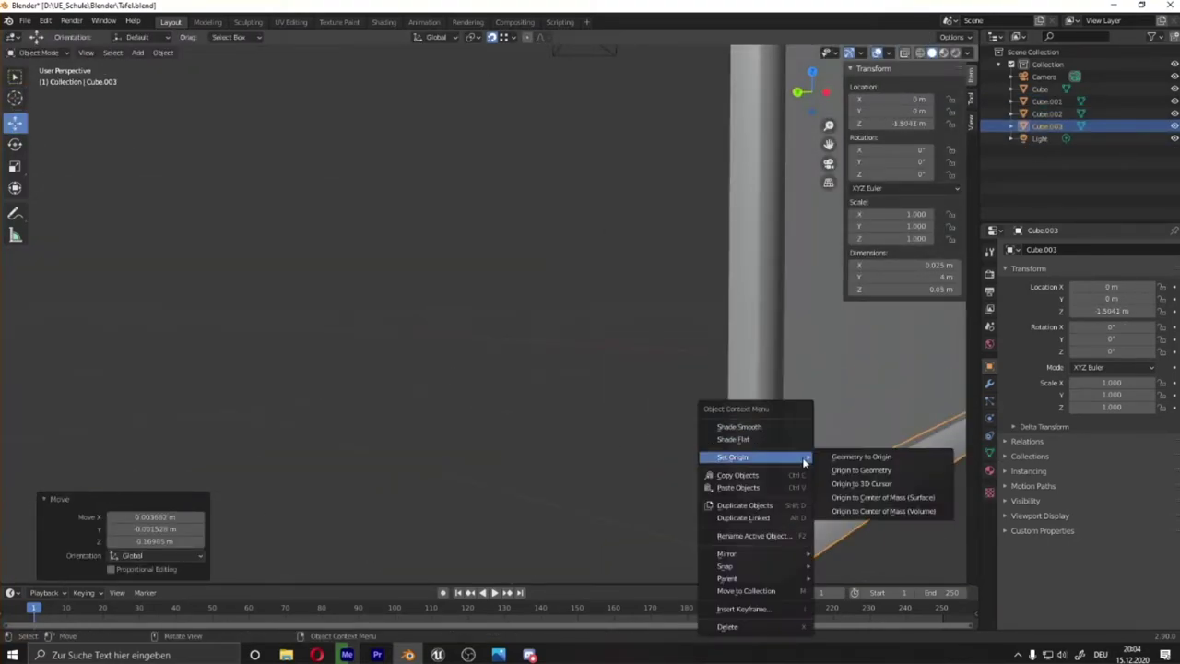
click(871, 472)
key(Tab)
middle_drag(872, 472, 449, 310)
key(Tab)
scroll(414, 216, down, 5)
Add a Mirror modifier on Y to the upright post to close the far end
click(655, 301)
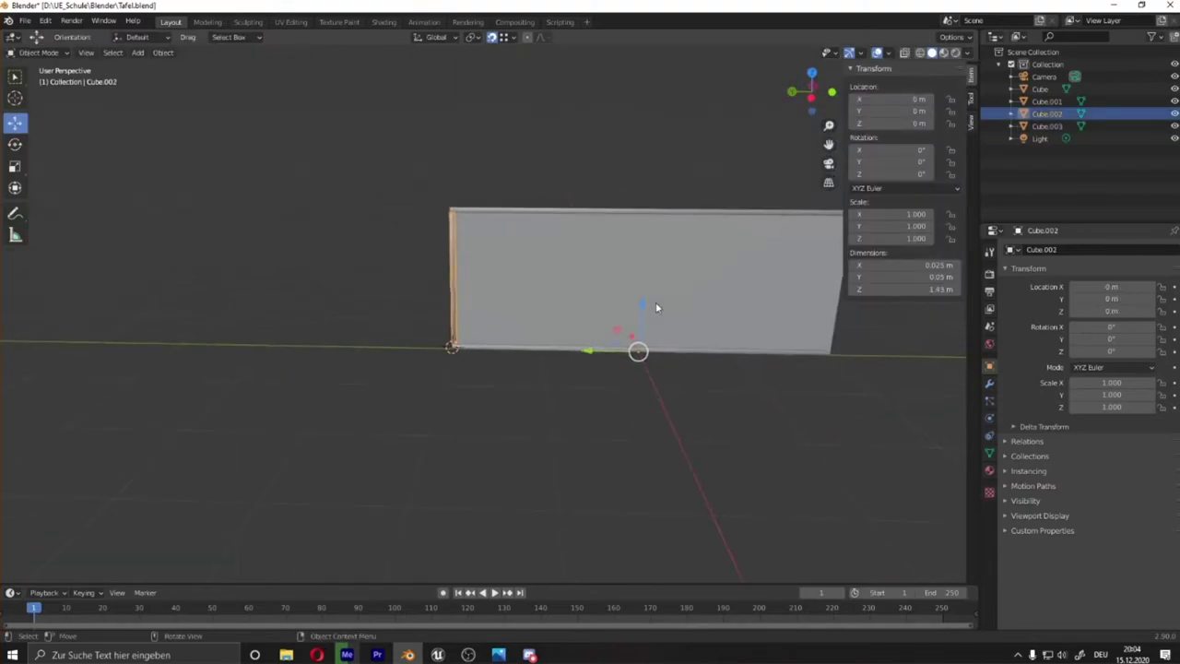
click(989, 383)
click(1088, 249)
click(925, 426)
middle_drag(926, 427, 612, 480)
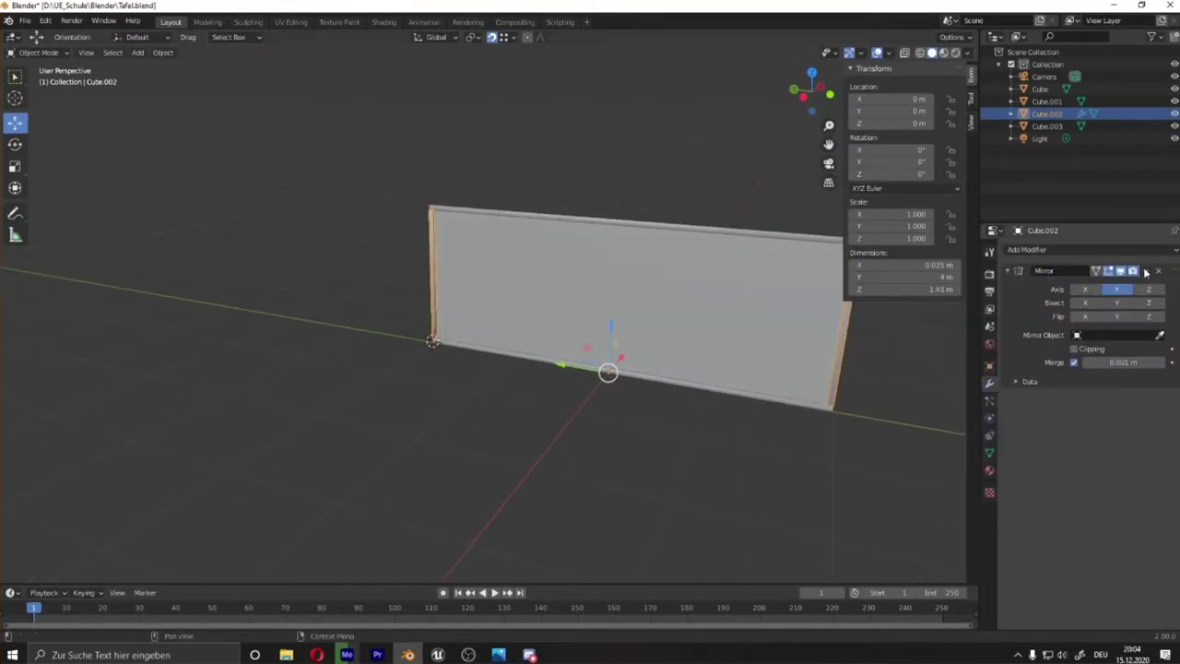
key(ctrl+z)
Select the bottom beam's end in Edit Mode to reshape it into a 0.118 m-deep ledge
click(666, 390)
mouse_move(667, 391)
middle_down()
mouse_move(738, 237)
mouse_move(810, 287)
middle_up()
key(Tab)
drag(606, 289, 706, 434)
Extrude the bottom beam outward into a wider ledge
mouse_move(651, 366)
middle_down()
mouse_move(653, 277)
mouse_move(620, 417)
mouse_move(674, 456)
middle_up()
scroll(653, 276, up, 3)
key(Tab)
scroll(621, 418, down, 5)
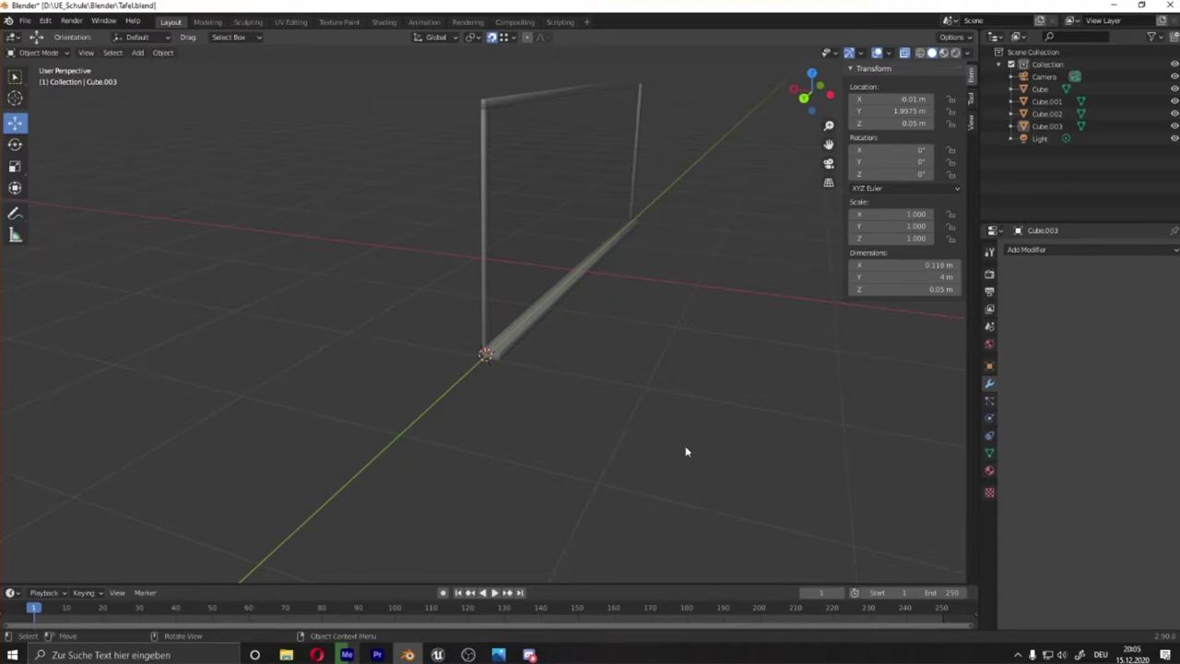
scroll(685, 452, up, 4)
Add a 0.1 m test cube, slide it along the ledge, then undo it
key(shift+a)
click(172, 484)
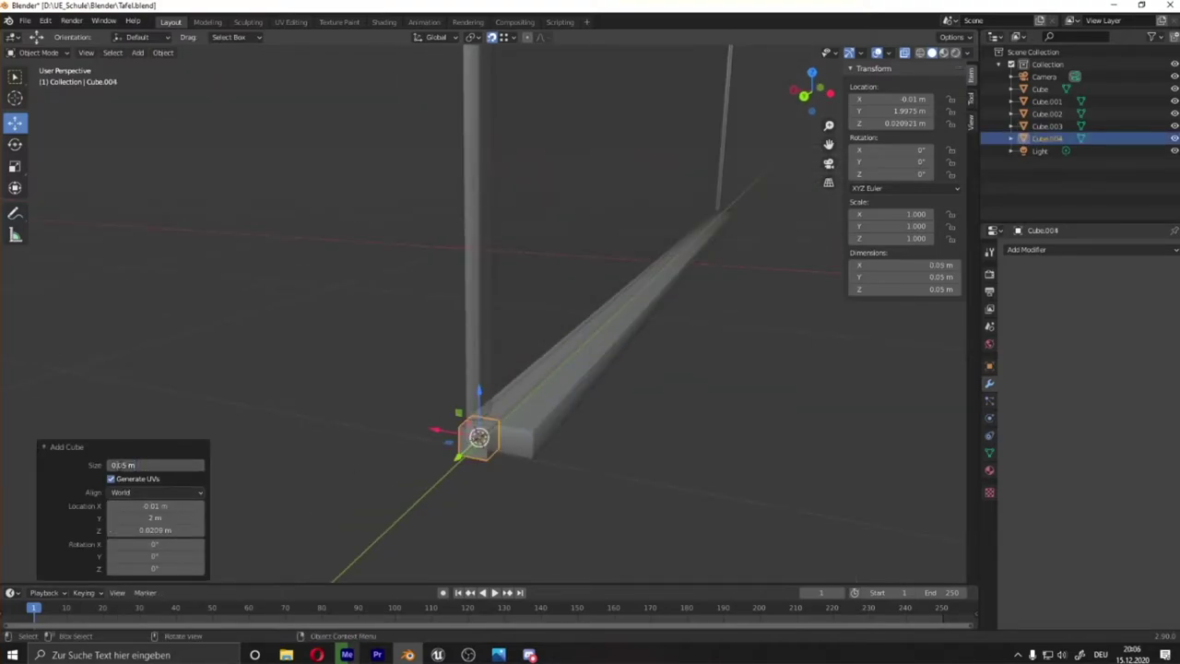
key(Return)
key(g)
click(650, 407)
middle_drag(636, 415, 650, 407)
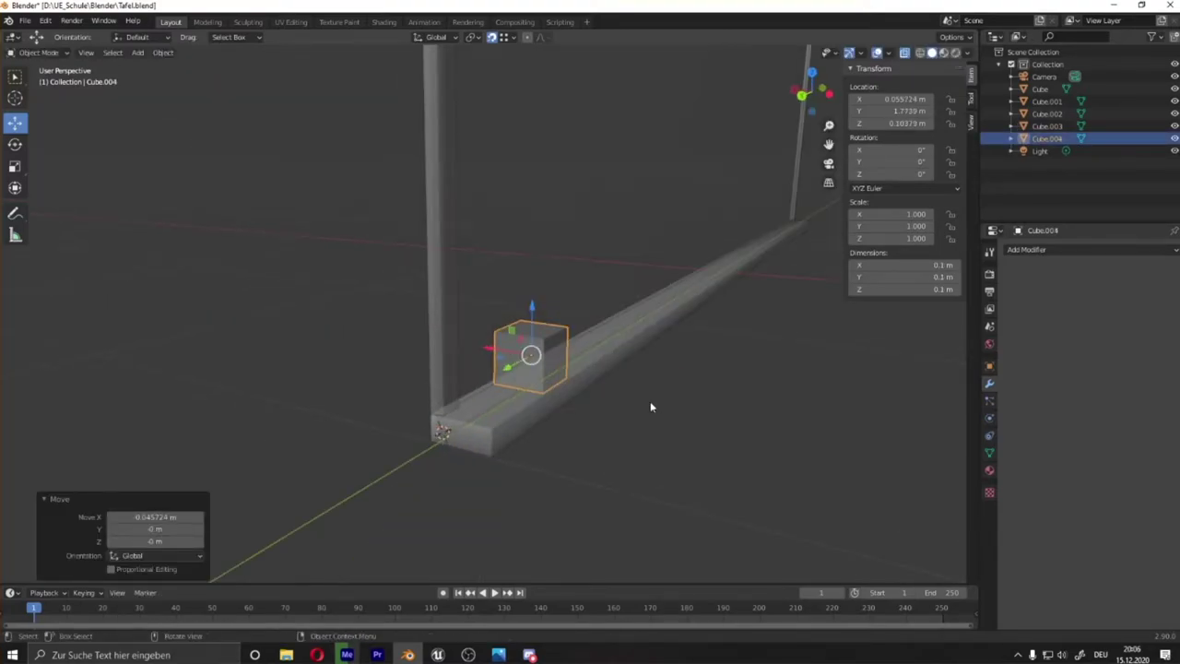
key(ctrl+z)
key(ctrl+z)
From the back view, select all frame pieces and join them with Ctrl+J
key(ctrl+KP_1)
scroll(629, 394, up, 2)
scroll(692, 384, up, 1)
click(1022, 155)
key(ctrl+j)
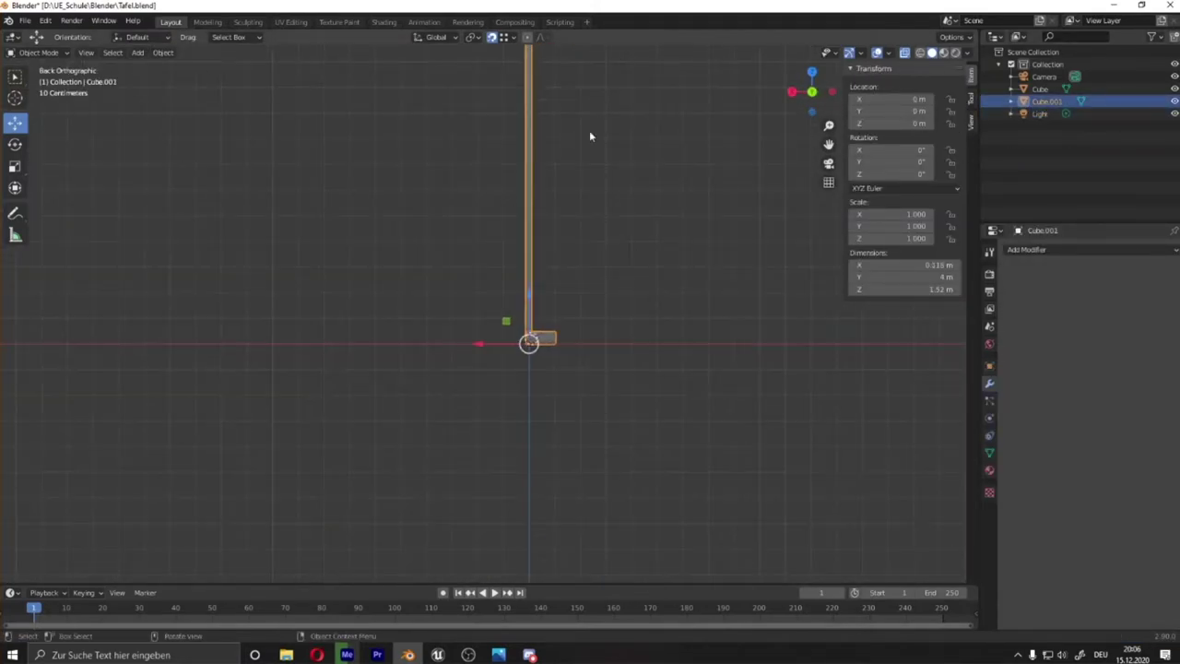
Raise the frame's upright part by 0.002 m in Edit Mode
key(Tab)
drag(485, 56, 585, 342)
drag(519, 197, 538, 342)
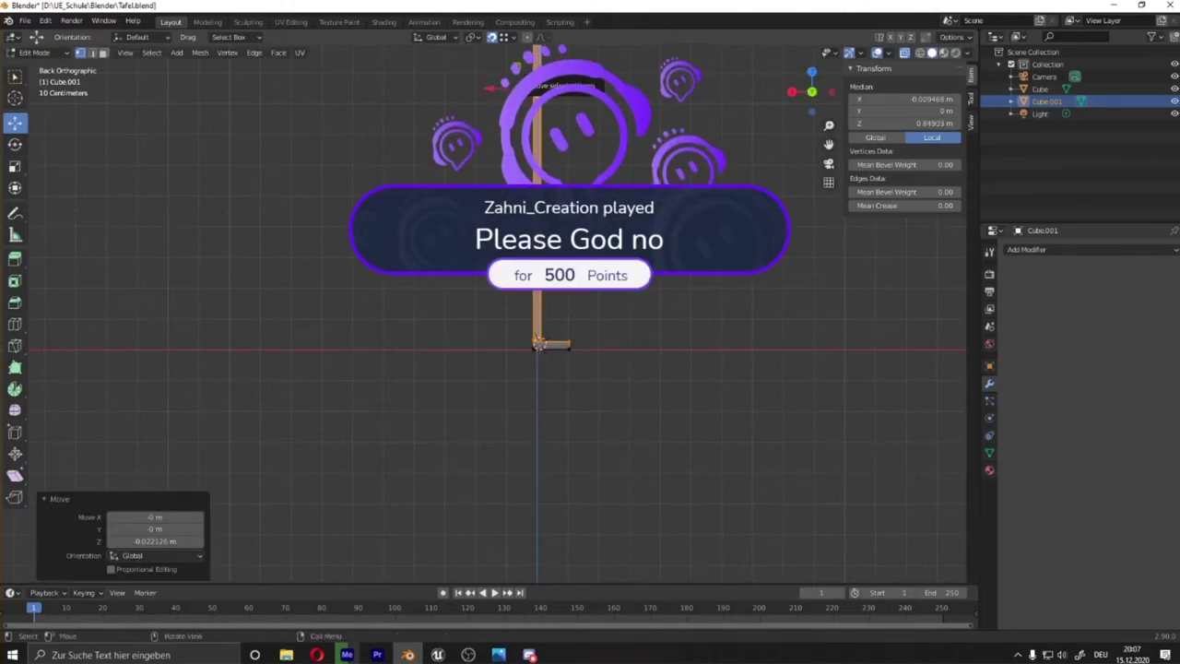
drag(541, 63, 543, 59)
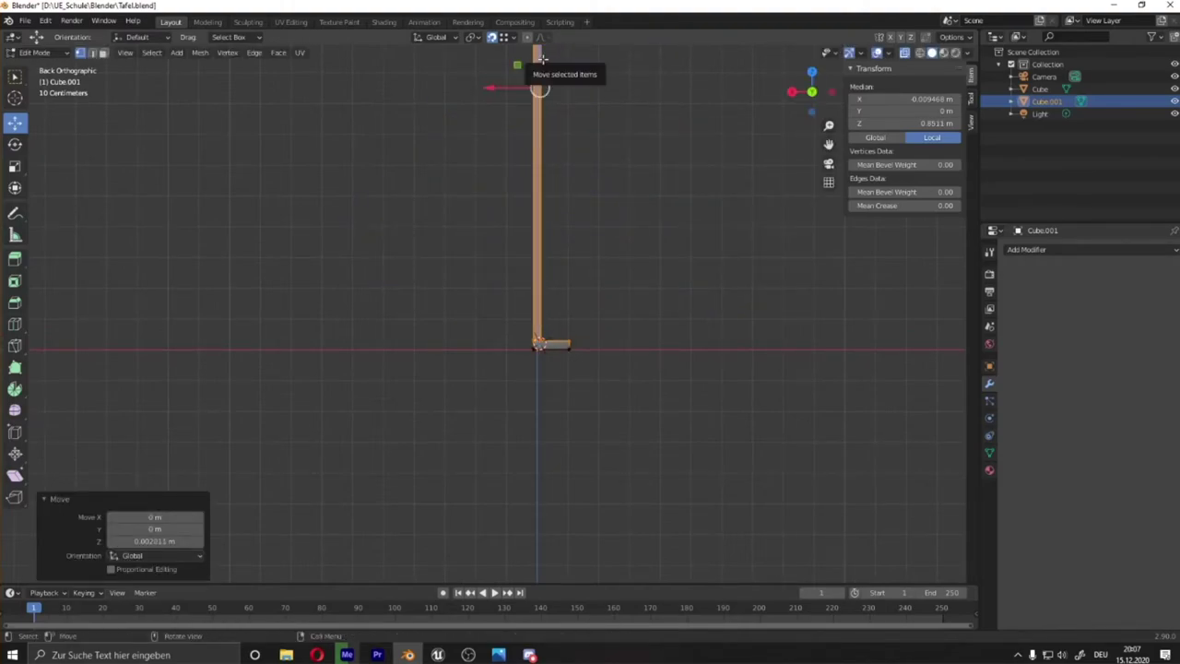
middle_drag(603, 172, 576, 127)
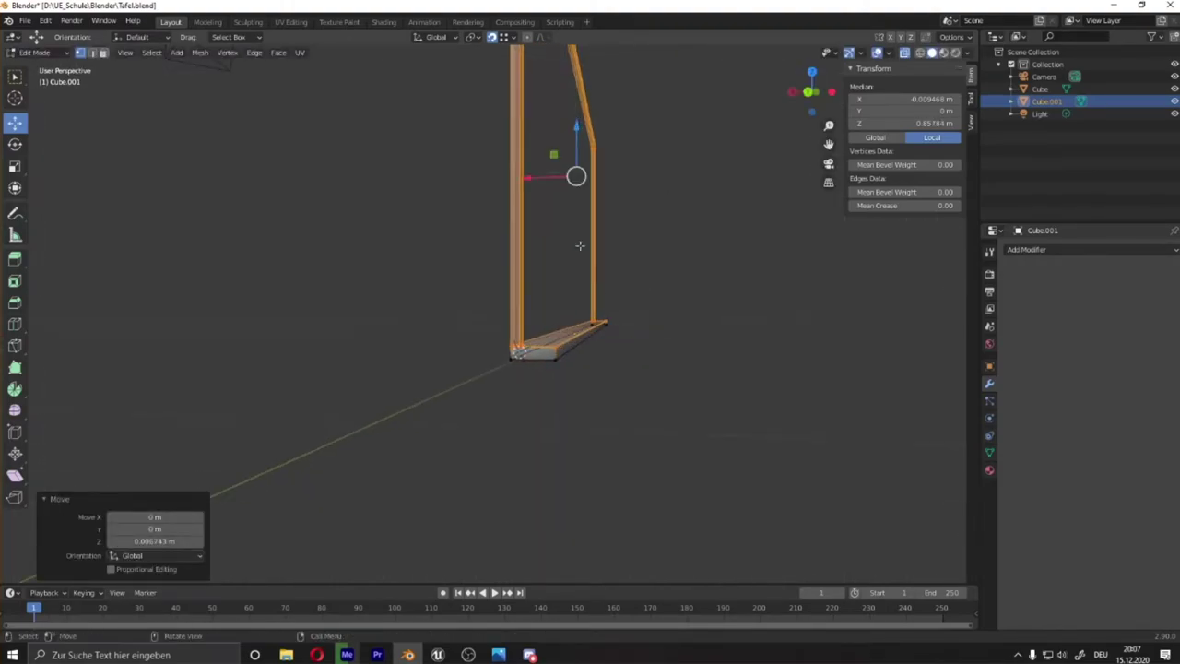
middle_drag(580, 246, 409, 84)
Back in Object Mode, orbit around the board and select the frame
key(Tab)
scroll(689, 447, down, 3)
mouse_move(689, 447)
middle_down()
mouse_move(768, 317)
mouse_move(578, 357)
middle_up()
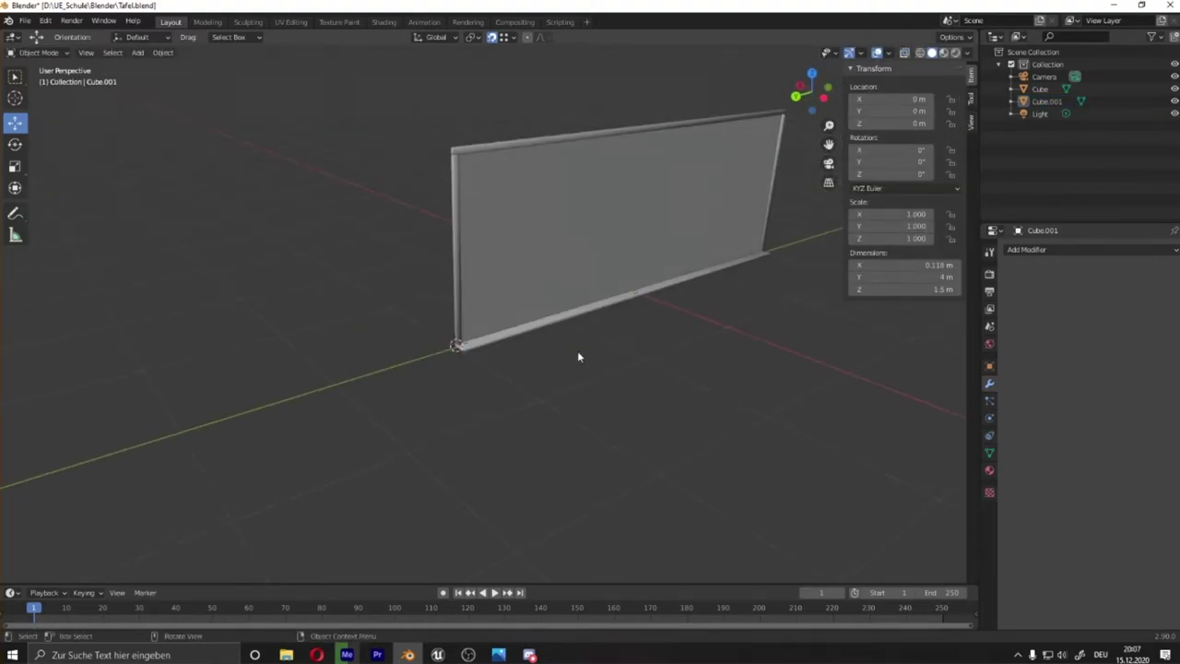
scroll(553, 350, up, 5)
mouse_move(513, 337)
middle_down()
mouse_move(743, 329)
mouse_move(608, 316)
mouse_move(441, 385)
mouse_move(538, 385)
middle_up()
click(441, 385)
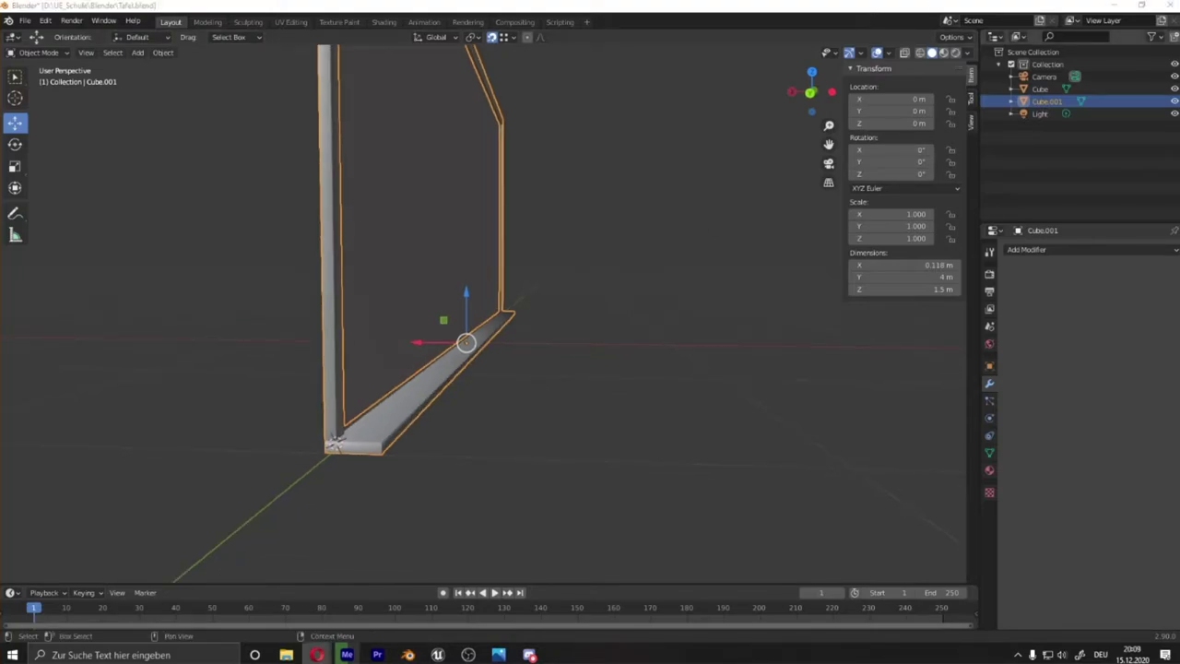
middle_drag(646, 295, 516, 336)
mouse_move(645, 276)
middle_down()
mouse_move(686, 256)
mouse_move(611, 222)
mouse_move(710, 449)
mouse_move(795, 401)
middle_up()
Delete the wall panel object and add a new cube at the frame's base
click(612, 221)
scroll(756, 400, down, 5)
right_click(438, 571)
click(438, 598)
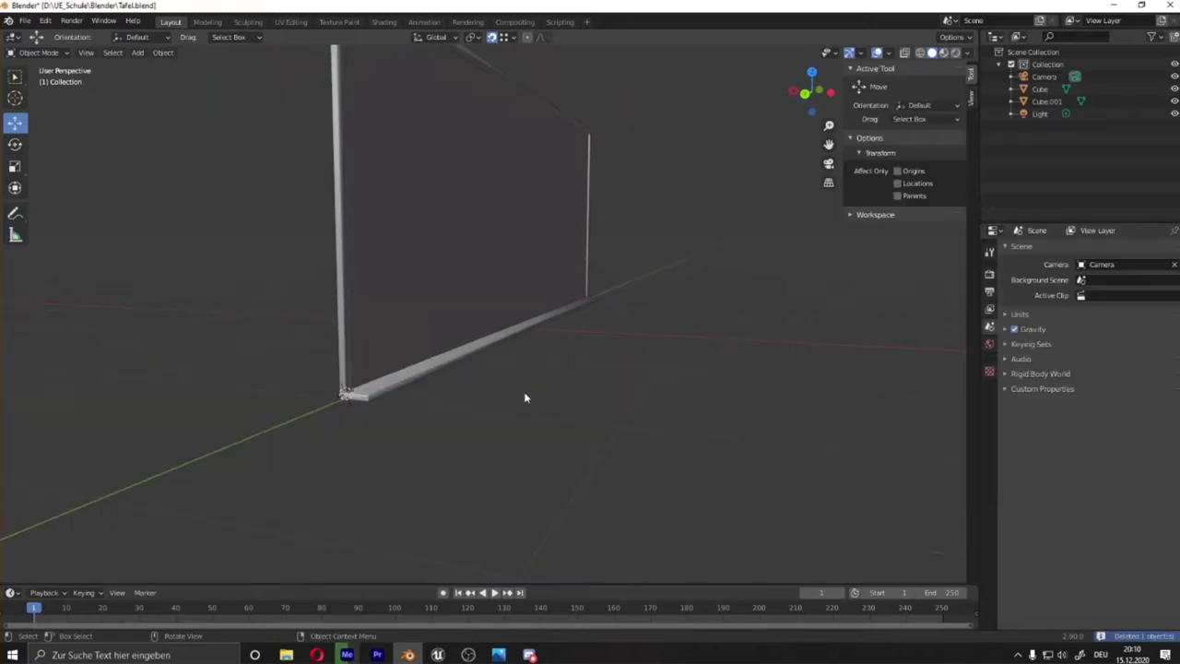
key(shift+a)
click(590, 398)
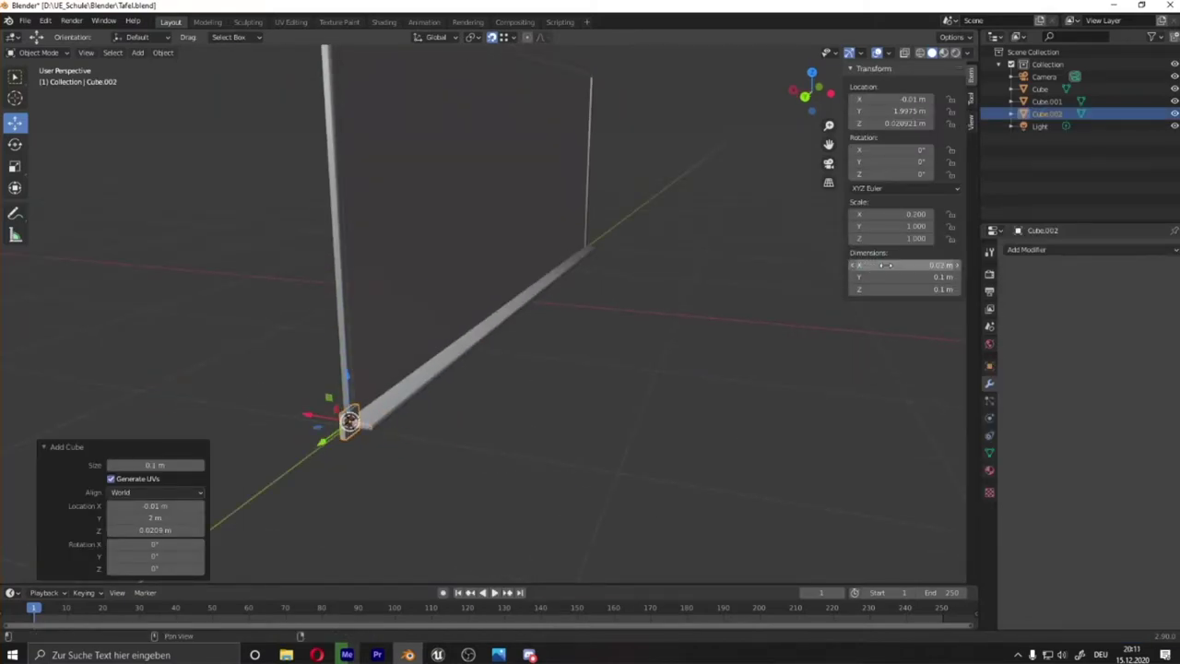
Size the new bar to 4 m, then 3.95 m, against the frame's base
click(922, 277)
text(4)
key(Return)
scroll(554, 323, up, 5)
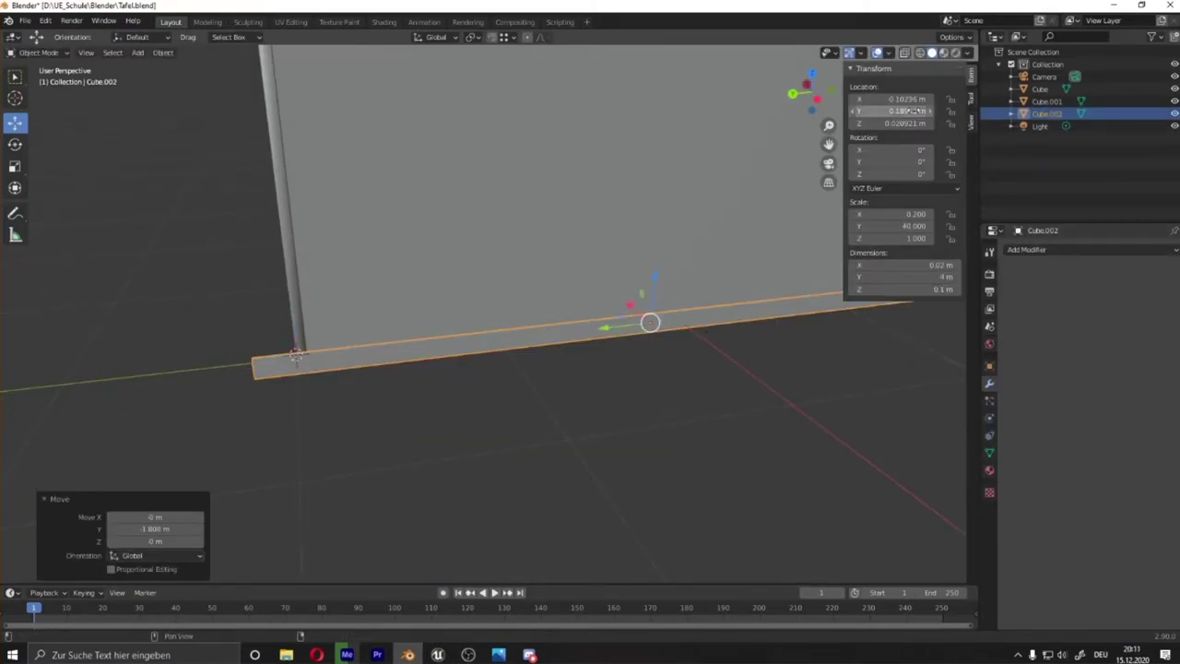
middle_drag(756, 143, 472, 313)
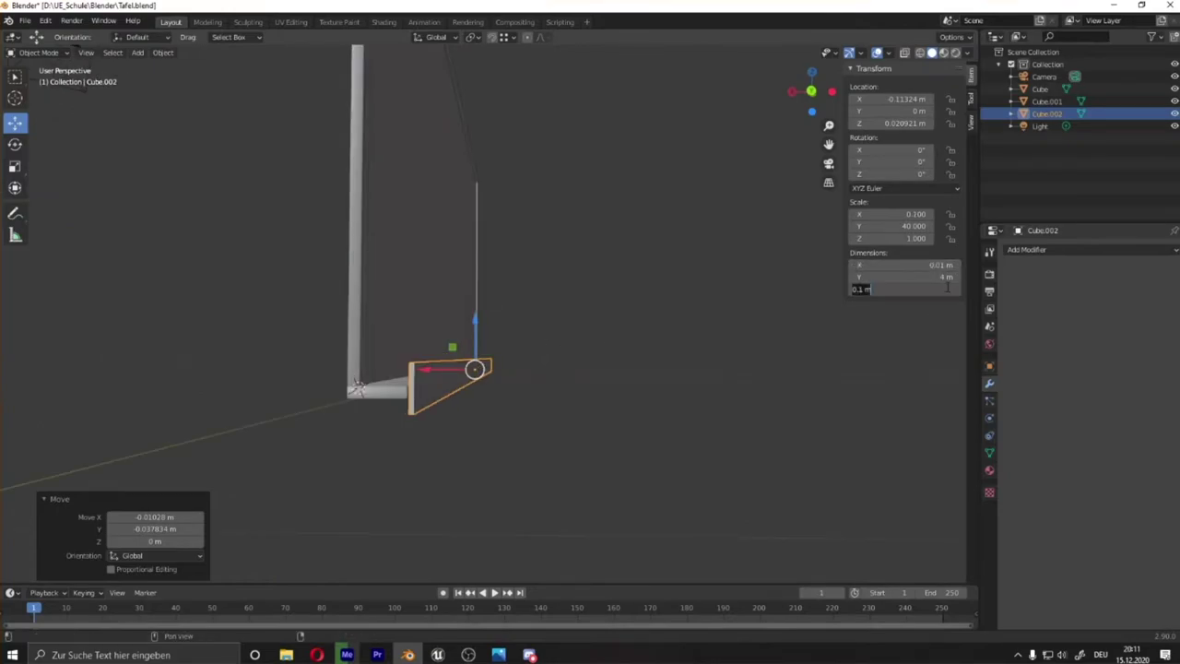
middle_drag(457, 366, 443, 387)
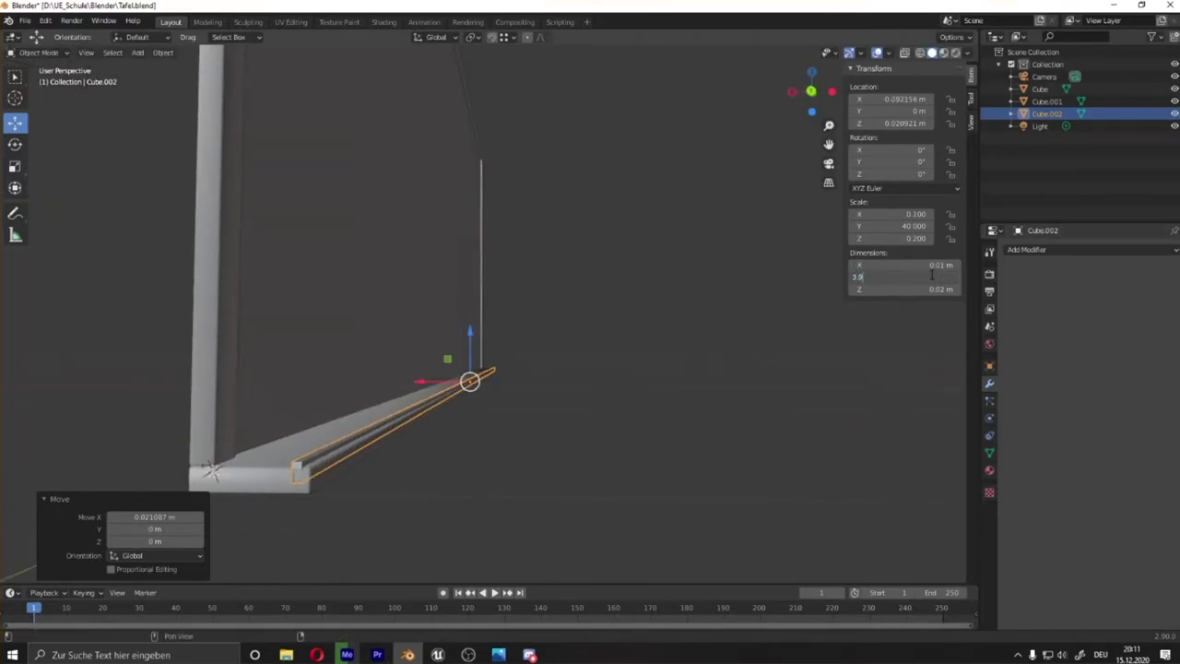
key(ctrl+KP_1)
mouse_move(487, 318)
middle_down()
mouse_move(498, 281)
mouse_move(651, 326)
mouse_move(592, 336)
mouse_move(443, 408)
middle_up()
Apply location and scale transforms to the thin strip
key(Tab)
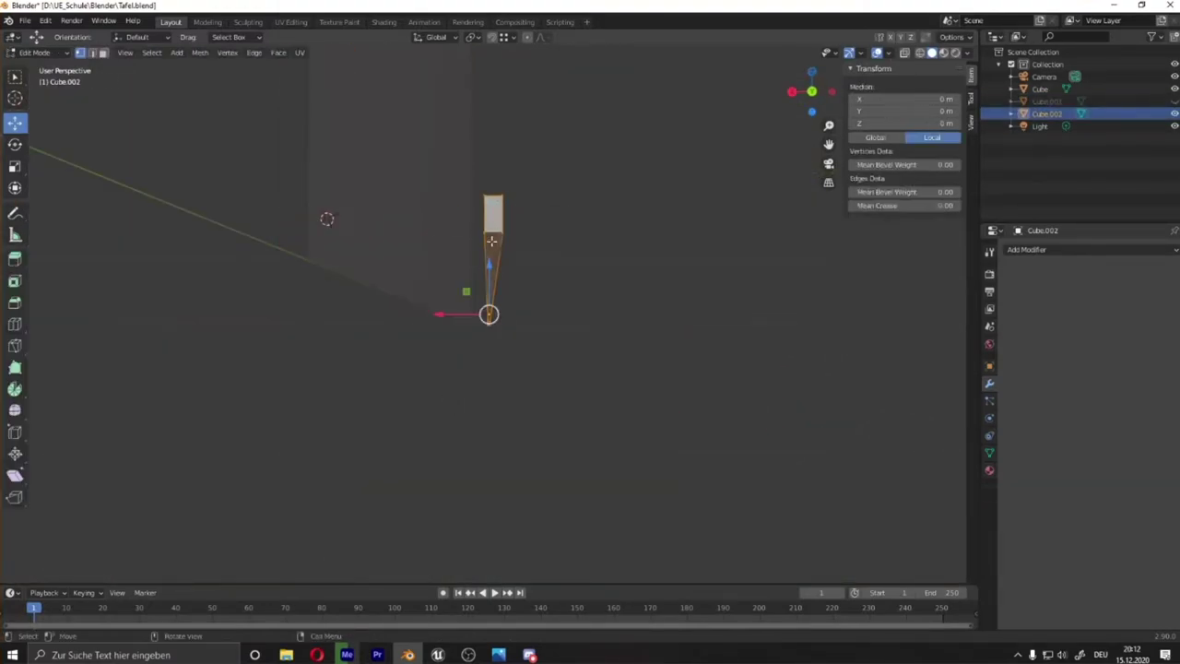
key(Tab)
right_click(477, 372)
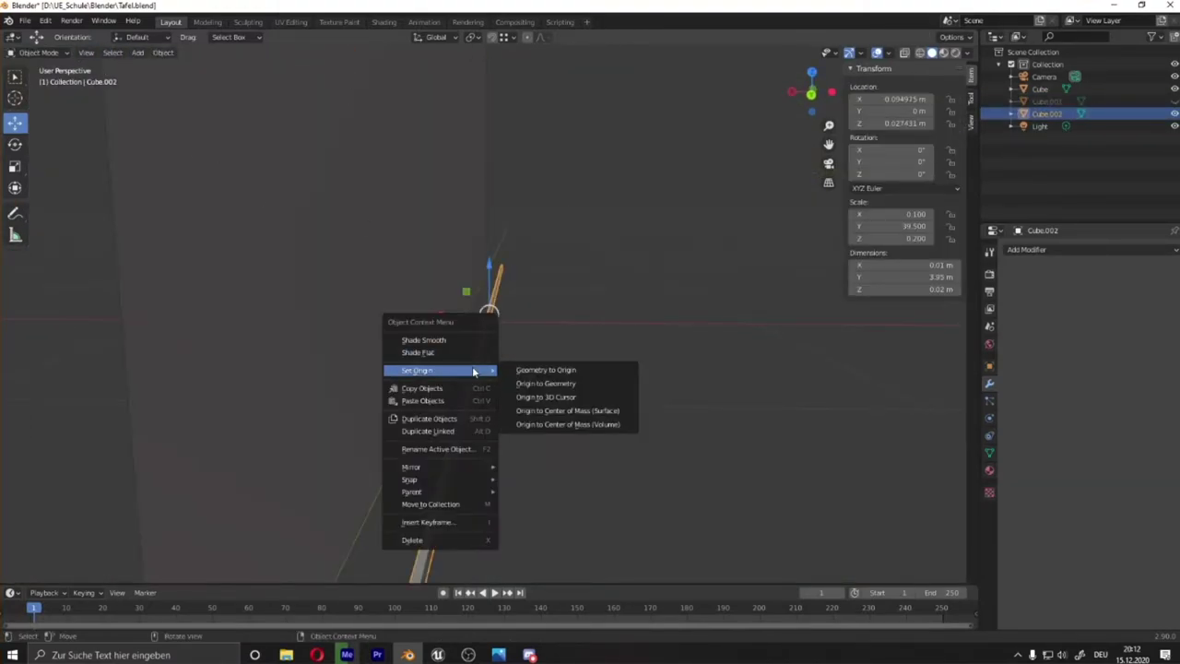
key(ctrl+a)
click(670, 318)
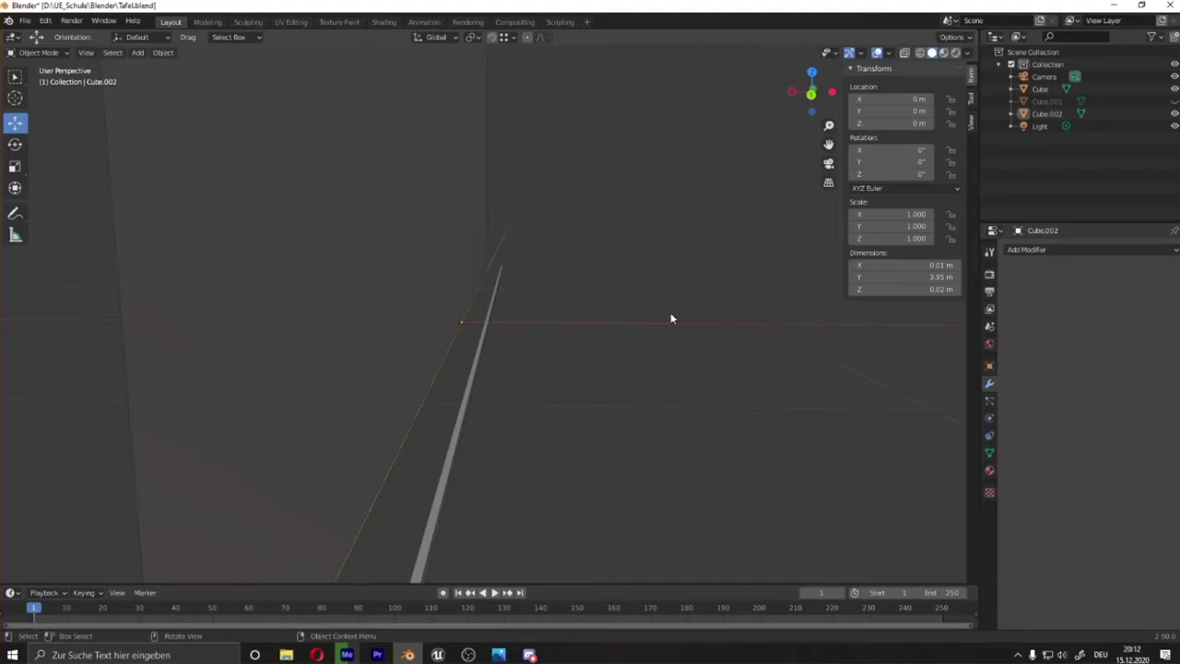
Box-select the strip's end vertices and bevel the end edge
middle_drag(633, 339, 540, 308)
key(Tab)
scroll(541, 307, up, 5)
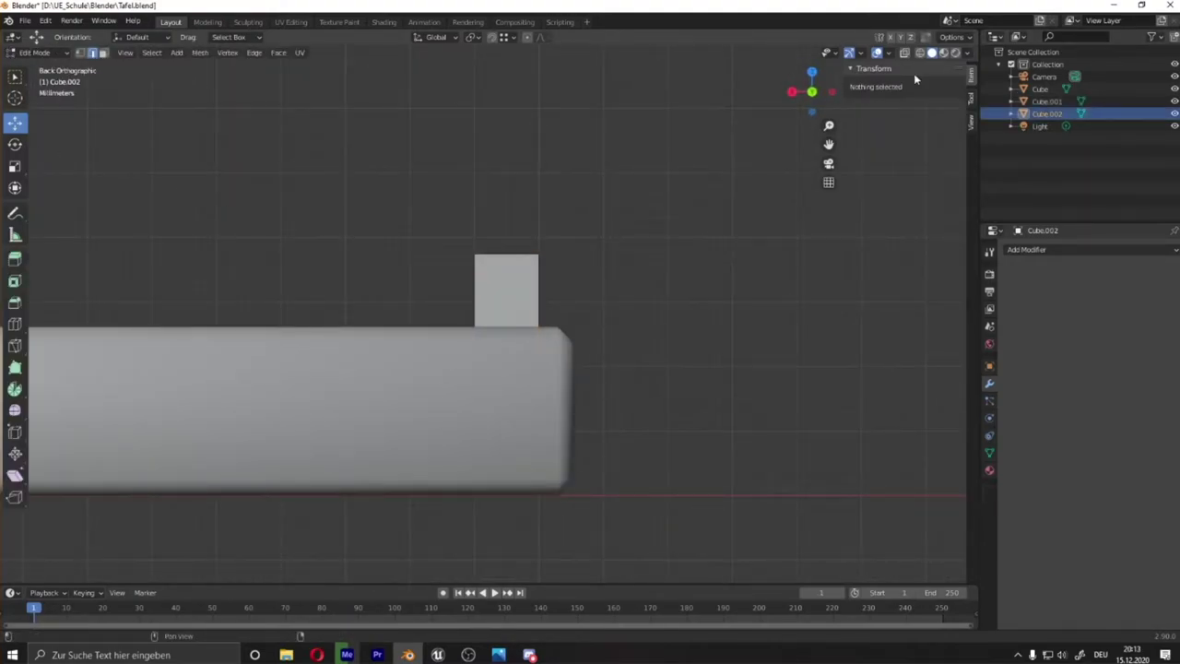
drag(390, 454, 583, 391)
middle_drag(583, 390, 659, 387)
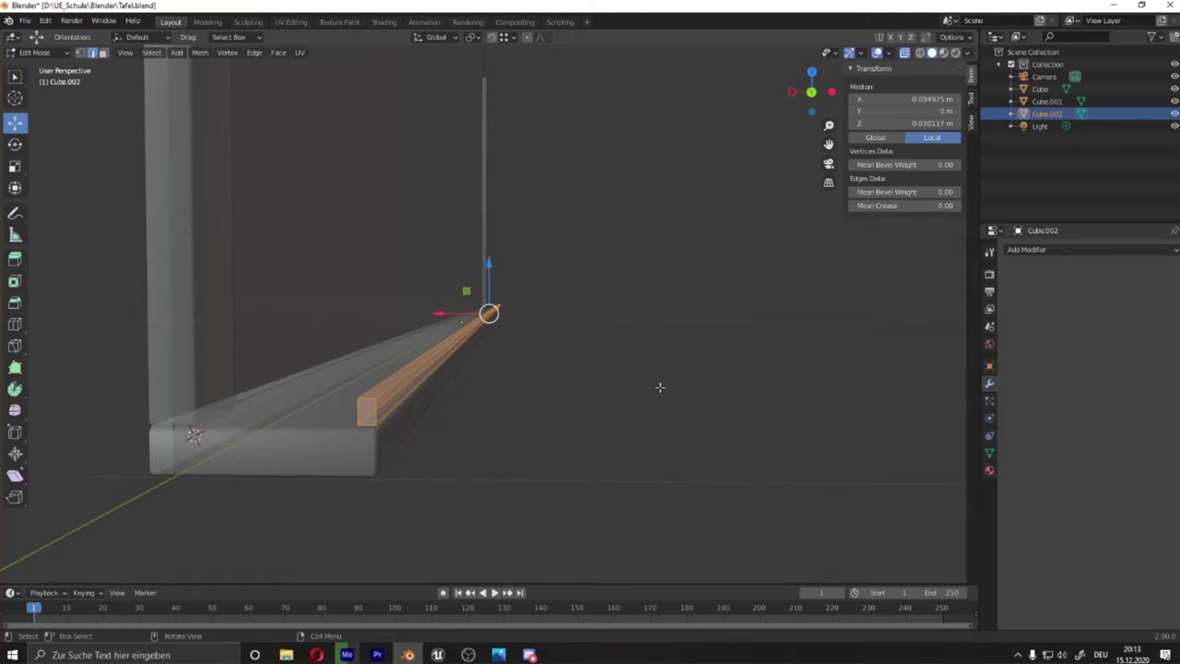
click(15, 303)
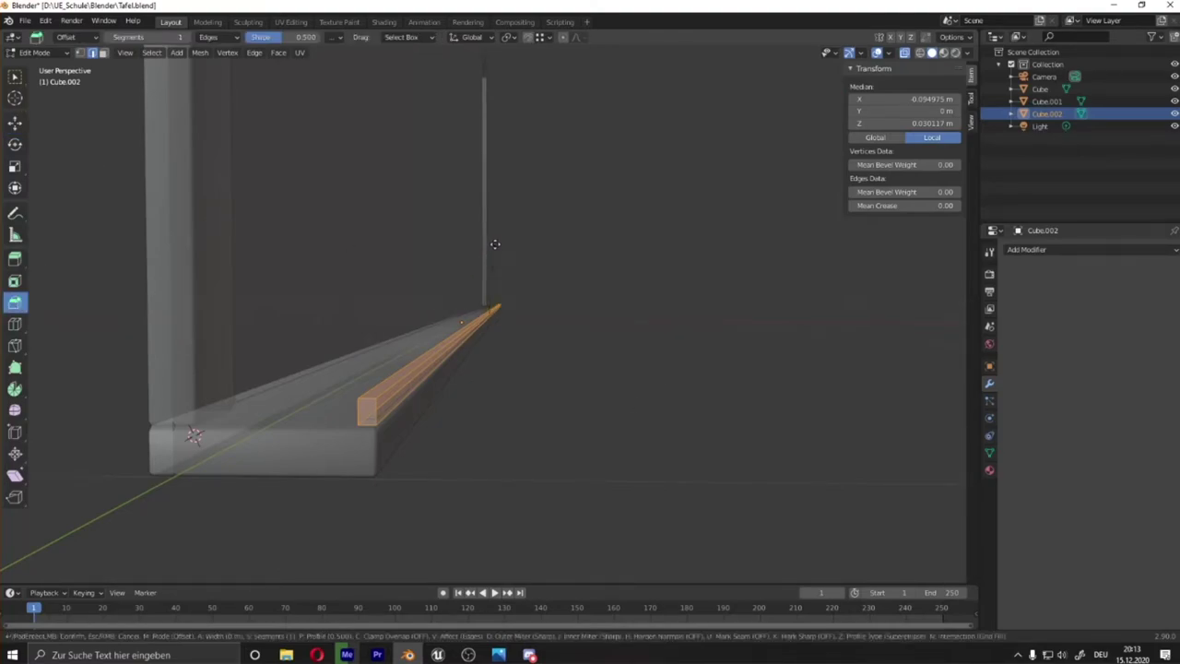
drag(492, 246, 488, 247)
key(Return)
key(Tab)
Select the Cube.001 frame piece and the Cube board, viewing from the right
scroll(384, 377, down, 3)
click(417, 231)
right_click(448, 326)
key(Escape)
middle_drag(448, 327, 498, 366)
click(1040, 88)
scroll(442, 369, up, 3)
key(KP_3)
scroll(246, 329, down, 3)
scroll(252, 211, up, 3)
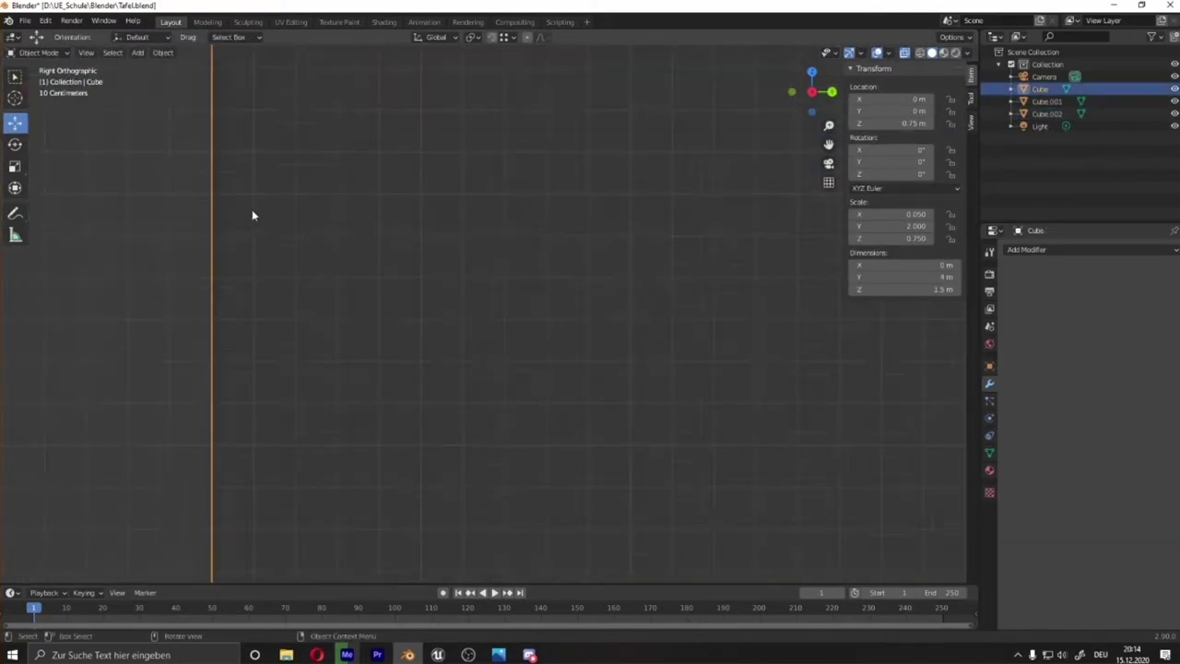
Lower the board's top edge slightly in Edit Mode
key(Tab)
click(15, 121)
scroll(767, 408, down, 3)
click(711, 316)
scroll(482, 311, up, 3)
click(482, 310)
click(542, 126)
drag(541, 126, 368, 474)
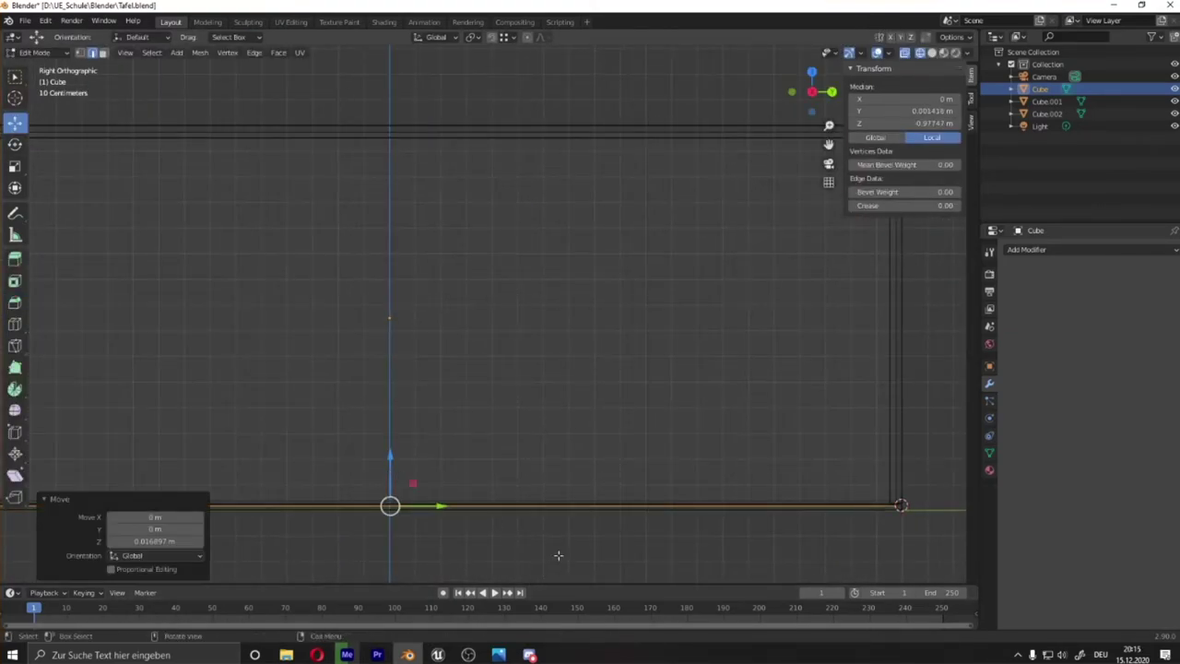
key(ctrl+KP_3)
key(Tab)
Rename the joined board object to 'Tafel'
mouse_move(887, 67)
middle_down()
mouse_move(638, 443)
mouse_move(713, 491)
middle_up()
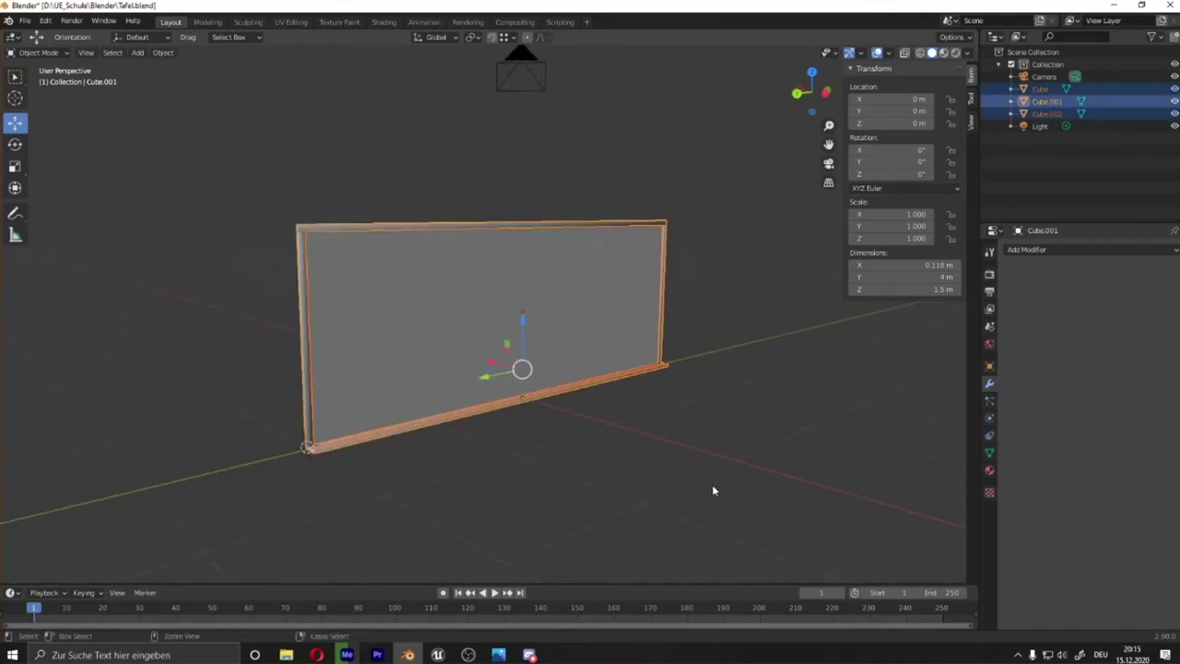
click(1068, 89)
text(Tafel)
key(Return)
scroll(497, 426, up, 2)
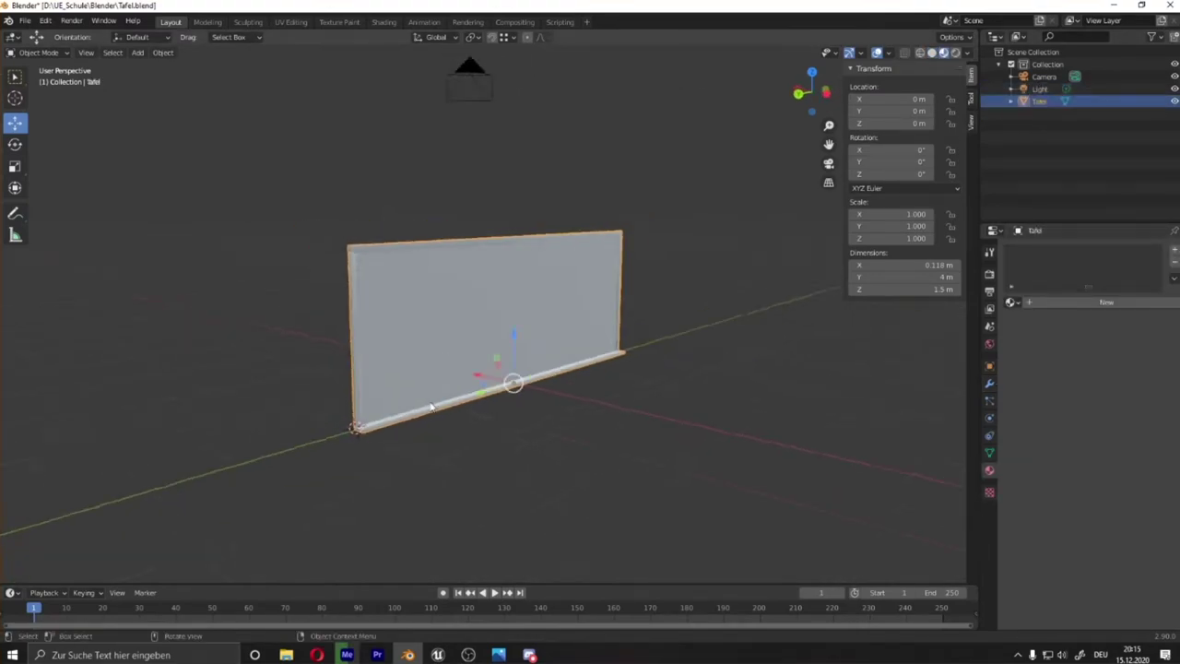
scroll(448, 360, up, 4)
scroll(390, 332, up, 3)
Mark the top beam's corner edges as UV seams
key(Tab)
alt+click(261, 355)
right_click(277, 368)
key(Escape)
click(235, 345)
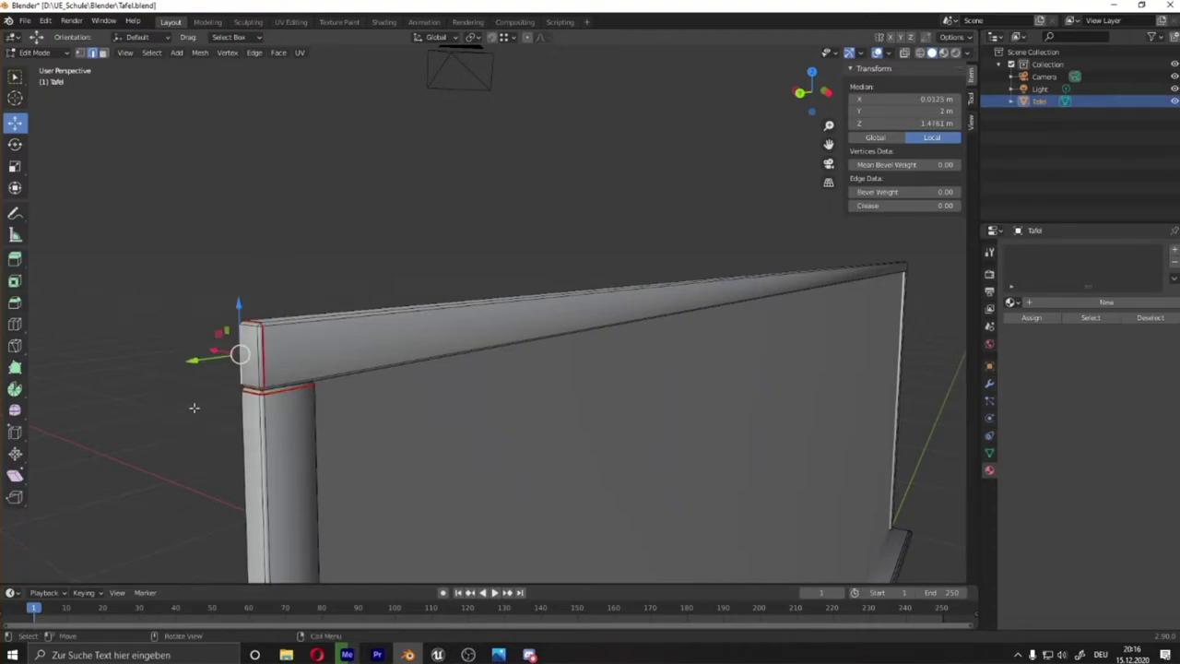
click(869, 269)
scroll(493, 308, up, 5)
right_click(435, 508)
click(435, 508)
mouse_move(434, 508)
middle_down()
mouse_move(477, 490)
mouse_move(487, 310)
mouse_move(645, 237)
mouse_move(531, 290)
middle_up()
click(645, 237)
right_click(531, 291)
click(493, 327)
Mark the remaining frame edges and the bottom board edge as seams
mouse_move(492, 326)
middle_down()
mouse_move(651, 385)
mouse_move(572, 271)
middle_up()
right_click(409, 293)
click(409, 293)
mouse_move(409, 293)
middle_down()
mouse_move(249, 308)
mouse_move(398, 368)
mouse_move(464, 295)
mouse_move(300, 268)
middle_up()
right_click(463, 295)
click(464, 295)
right_click(300, 268)
click(300, 323)
key(Tab)
middle_drag(299, 322, 645, 350)
Add a new material using checker.png as an Image Texture base colour
click(989, 420)
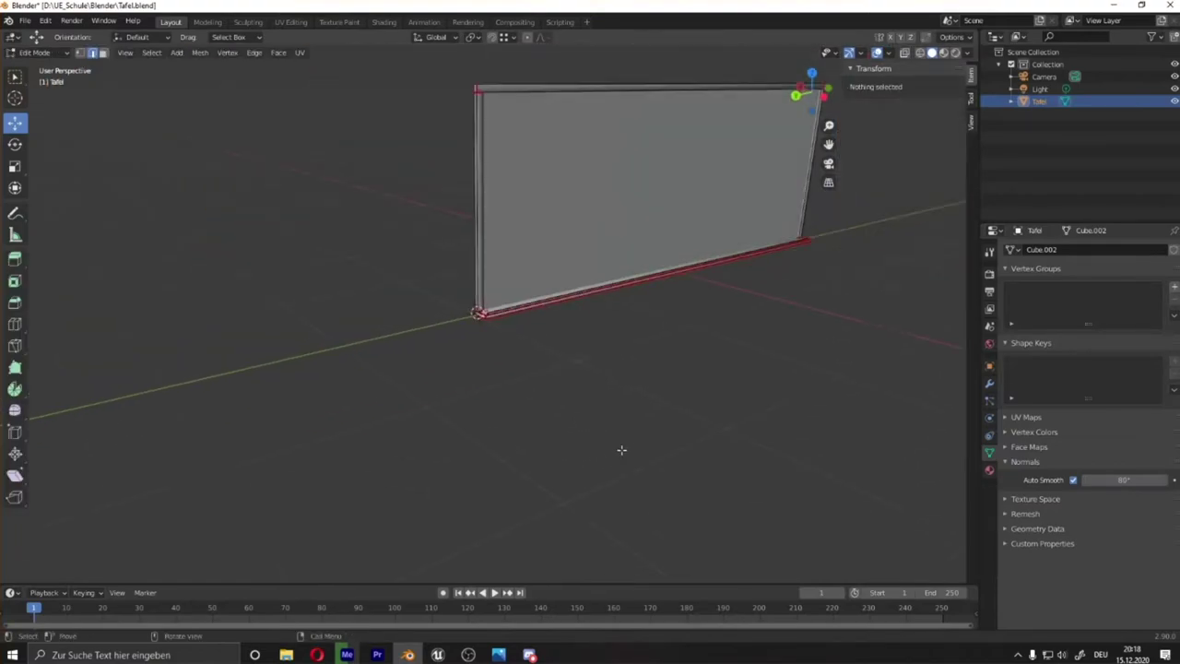
click(989, 470)
click(1083, 302)
click(1075, 430)
click(857, 566)
click(1146, 445)
click(783, 515)
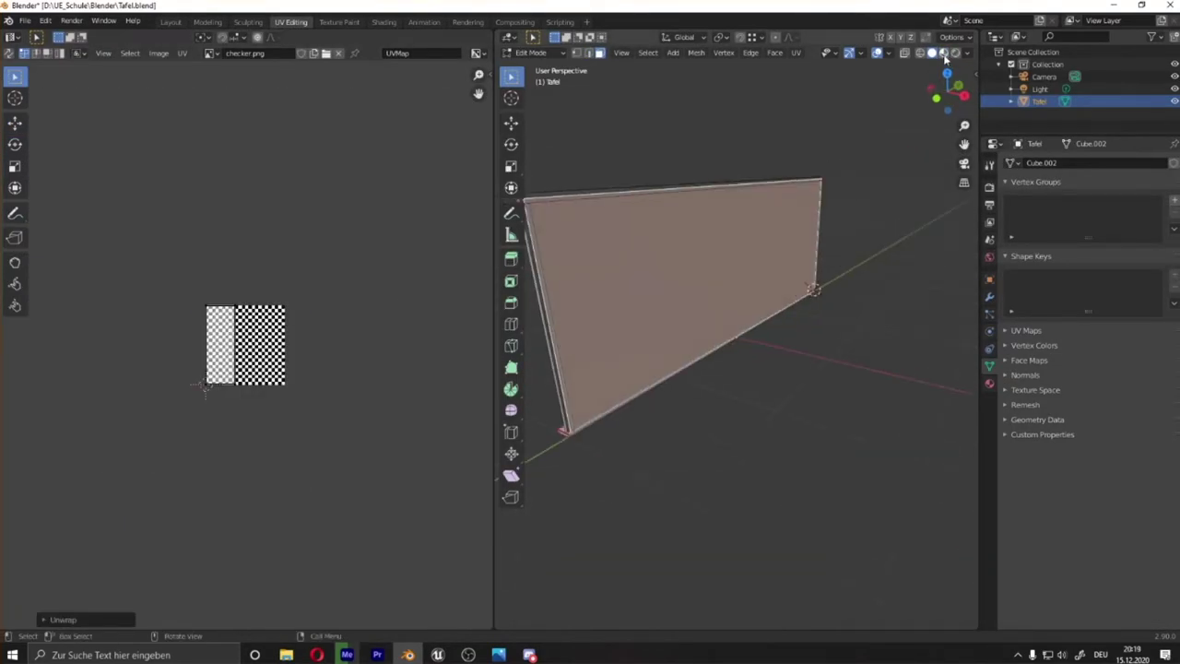
Give the board face material a dark green base colour
click(990, 259)
click(1111, 382)
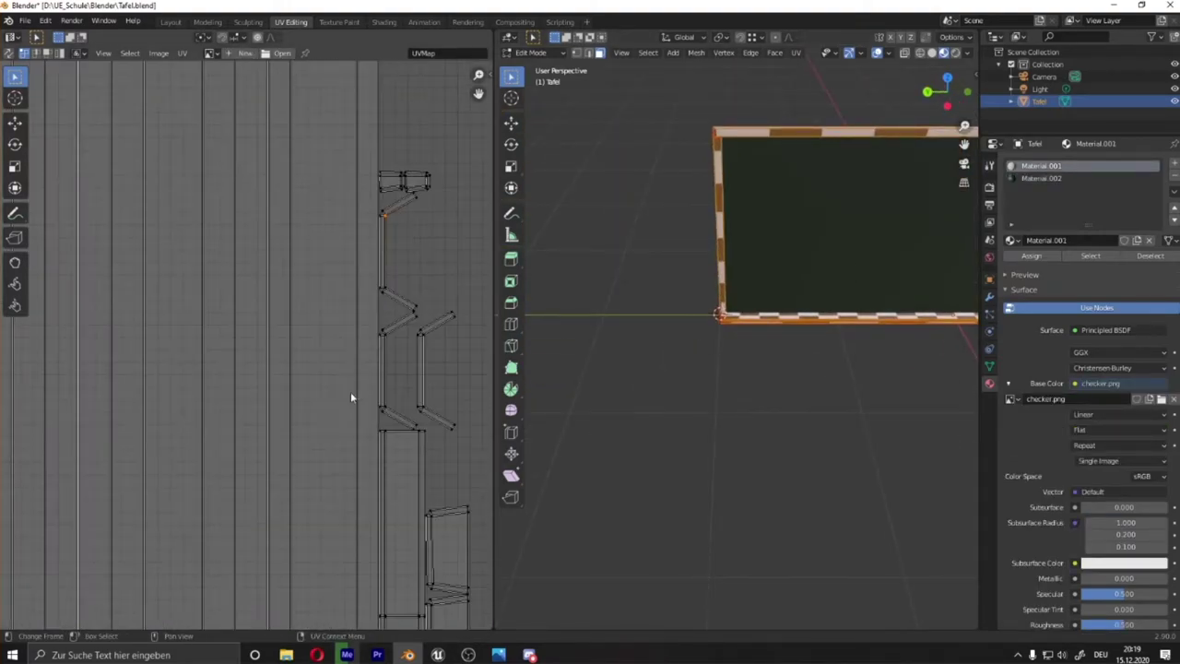
scroll(413, 294, down, 2)
scroll(319, 282, down, 1)
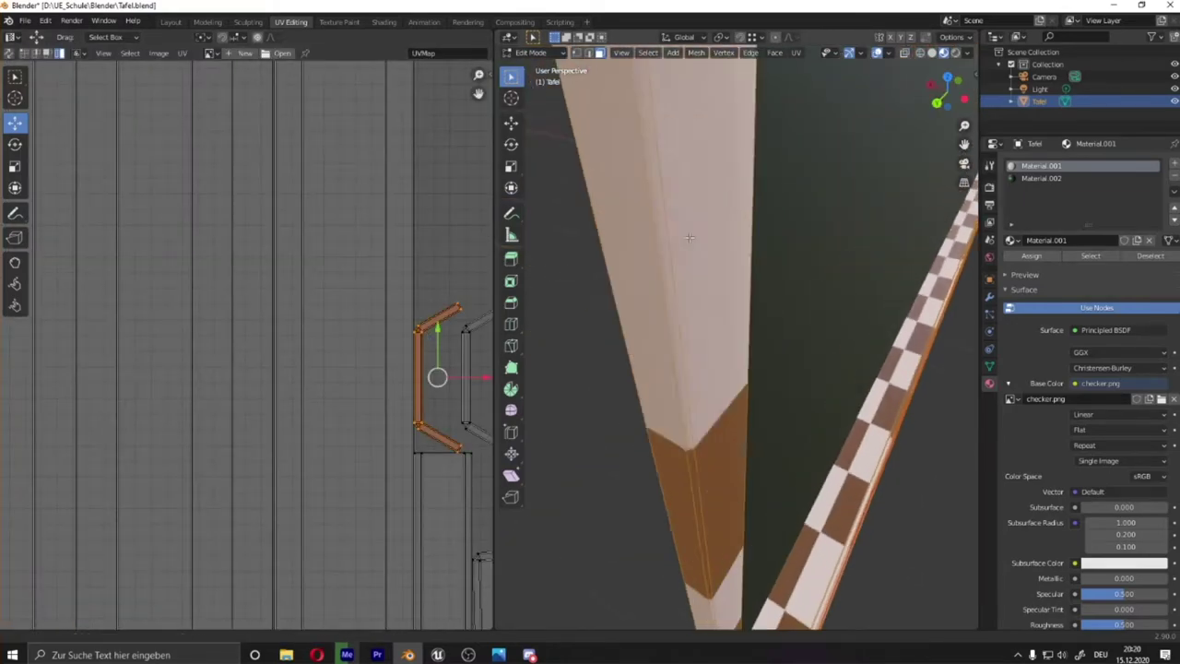
Mark the edge loop around the post's top and nearby frame edges as sharp
alt+click(674, 132)
key(g)
key(g)
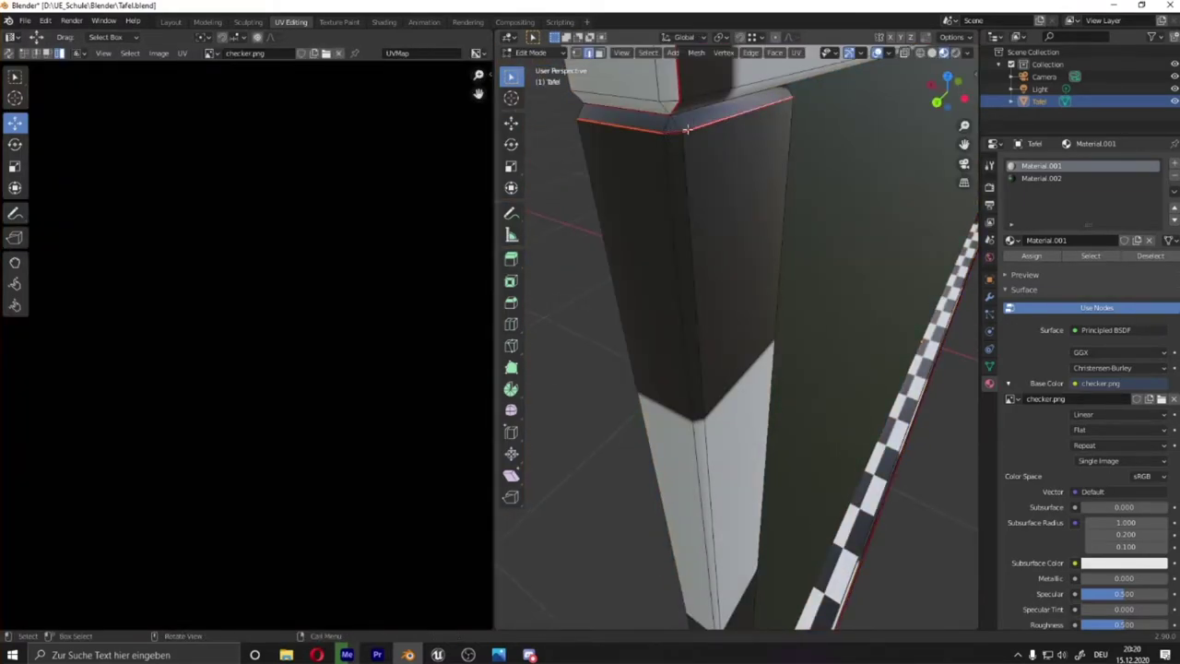
click(650, 327)
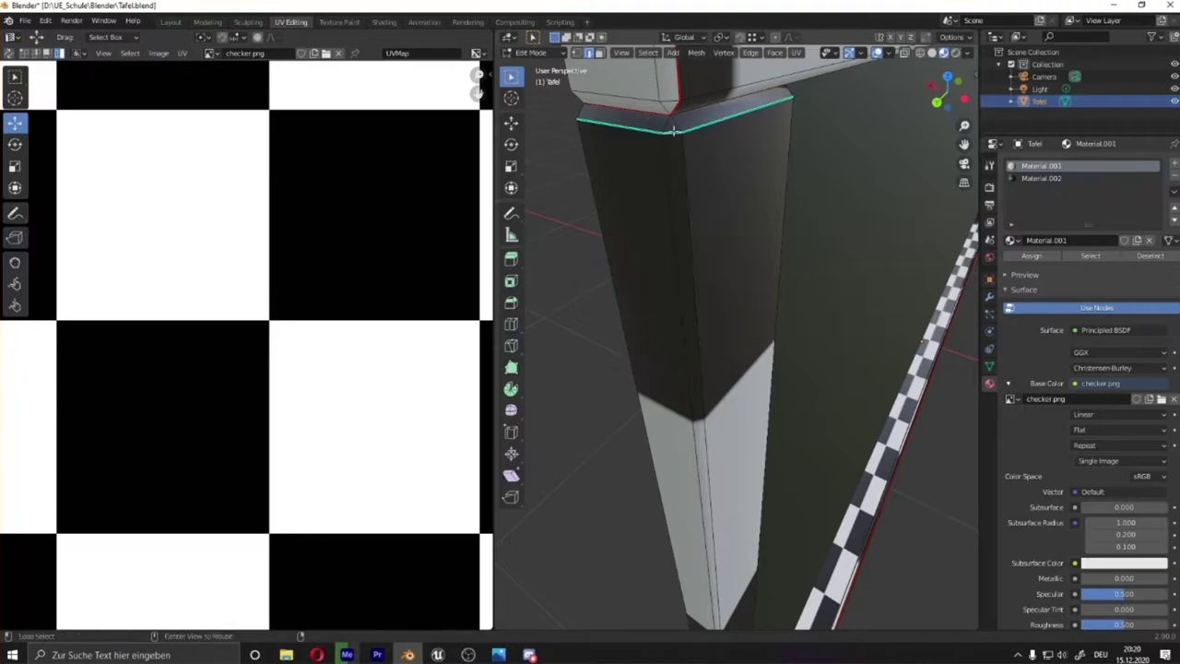
right_click(689, 337)
middle_drag(689, 337, 690, 618)
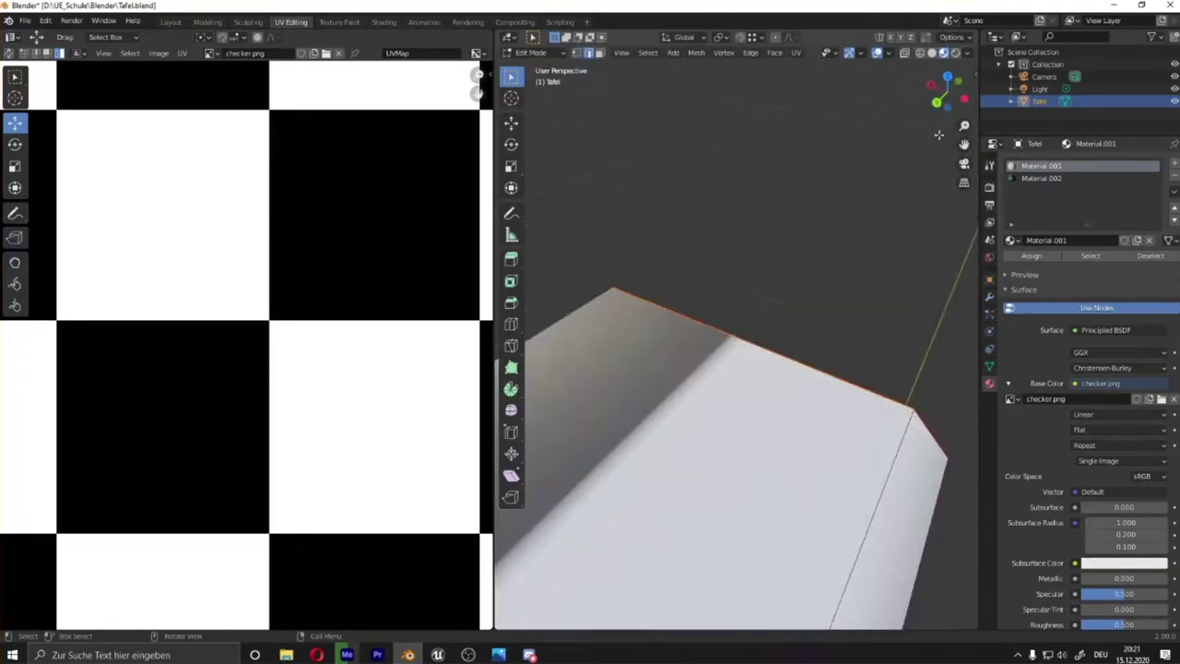
right_click(691, 618)
click(691, 613)
right_click(653, 451)
click(654, 586)
Mark the frame's lower-corner edge loops as sharp
right_click(695, 540)
click(704, 525)
middle_drag(704, 524, 711, 421)
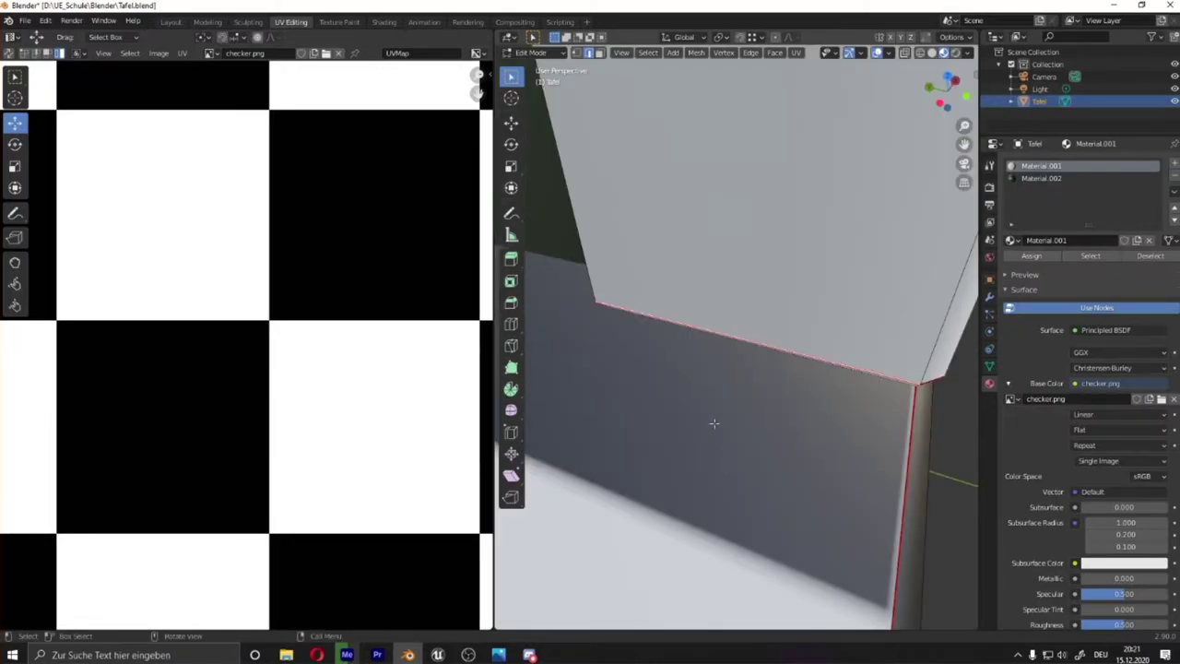
right_click(896, 350)
click(895, 350)
mouse_move(896, 350)
middle_down()
mouse_move(611, 228)
mouse_move(716, 562)
middle_up()
right_click(817, 337)
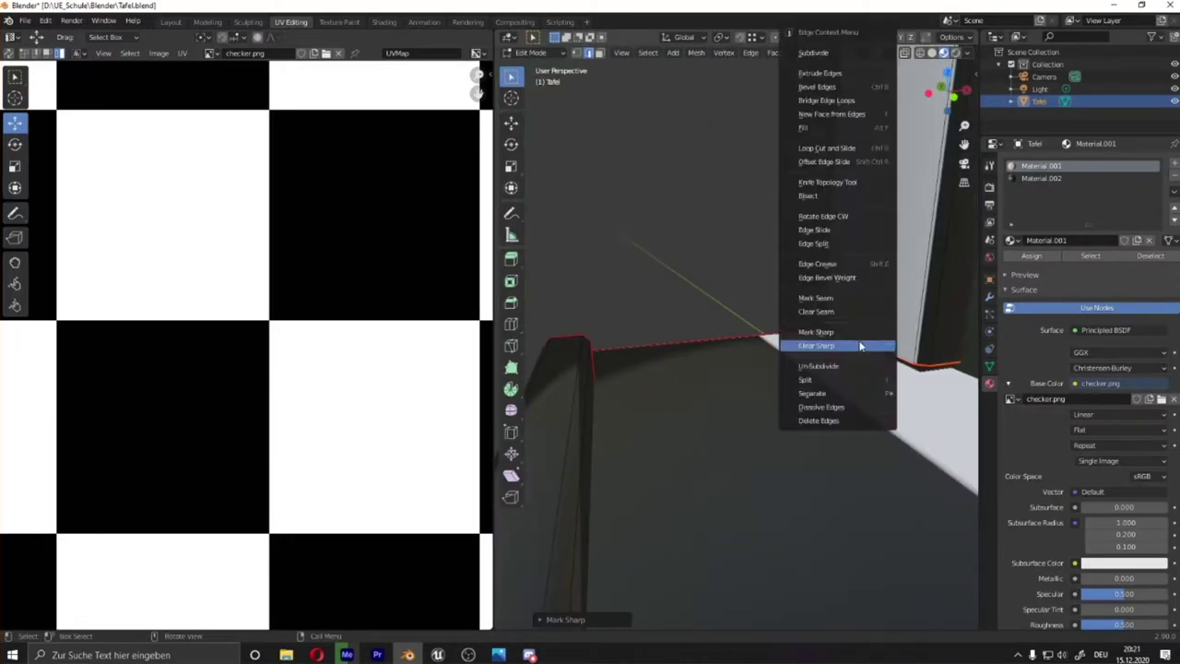
click(817, 338)
mouse_move(824, 284)
middle_down()
mouse_move(806, 335)
mouse_move(700, 369)
middle_up()
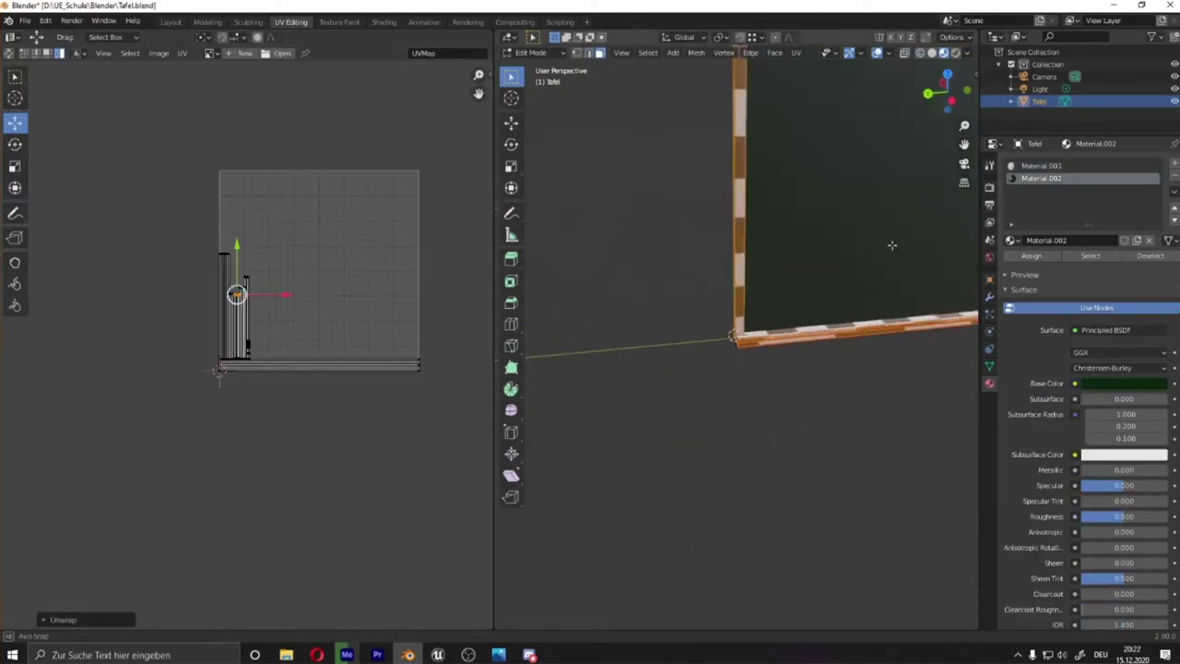
Select the frame's UV islands and move them to new positions in the UV editor
scroll(248, 333, up, 3)
key(a)
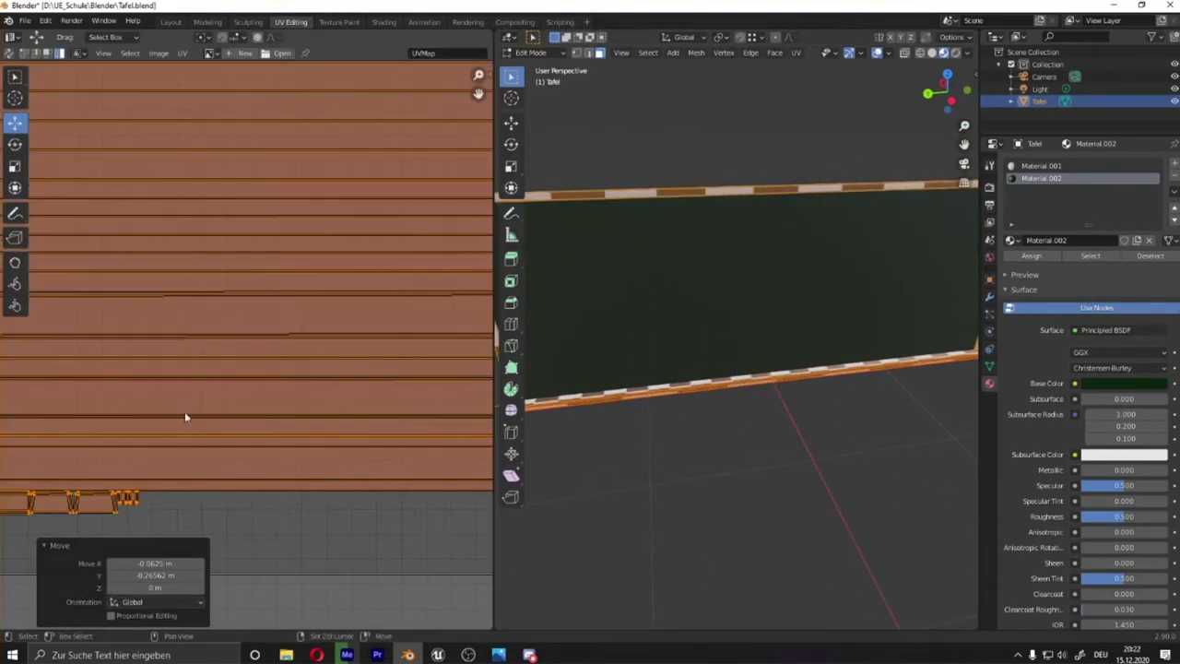
click(305, 203)
key(g)
click(117, 321)
mouse_move(784, 305)
middle_down()
mouse_move(830, 332)
mouse_move(756, 313)
middle_up()
scroll(175, 313, up, 3)
scroll(239, 341, down, 3)
drag(171, 283, 218, 359)
scroll(218, 359, up, 3)
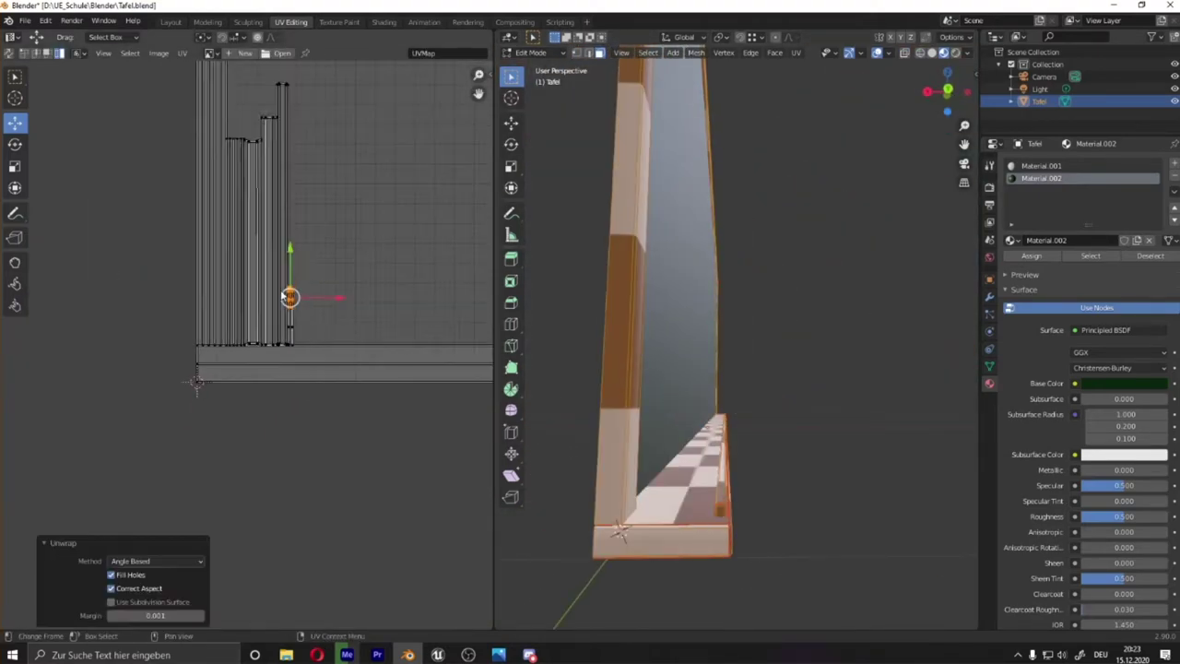
scroll(210, 257, up, 2)
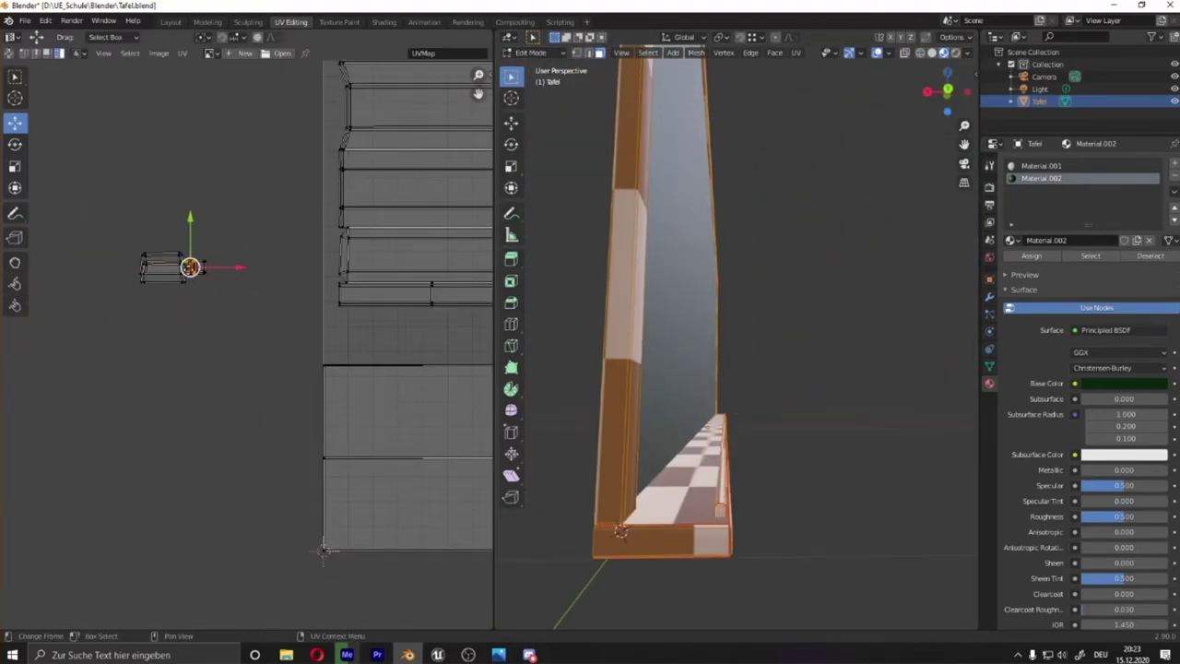
click(465, 491)
Scale up the frame's UV islands and add a third material slot, Material.003
scroll(216, 298, down, 5)
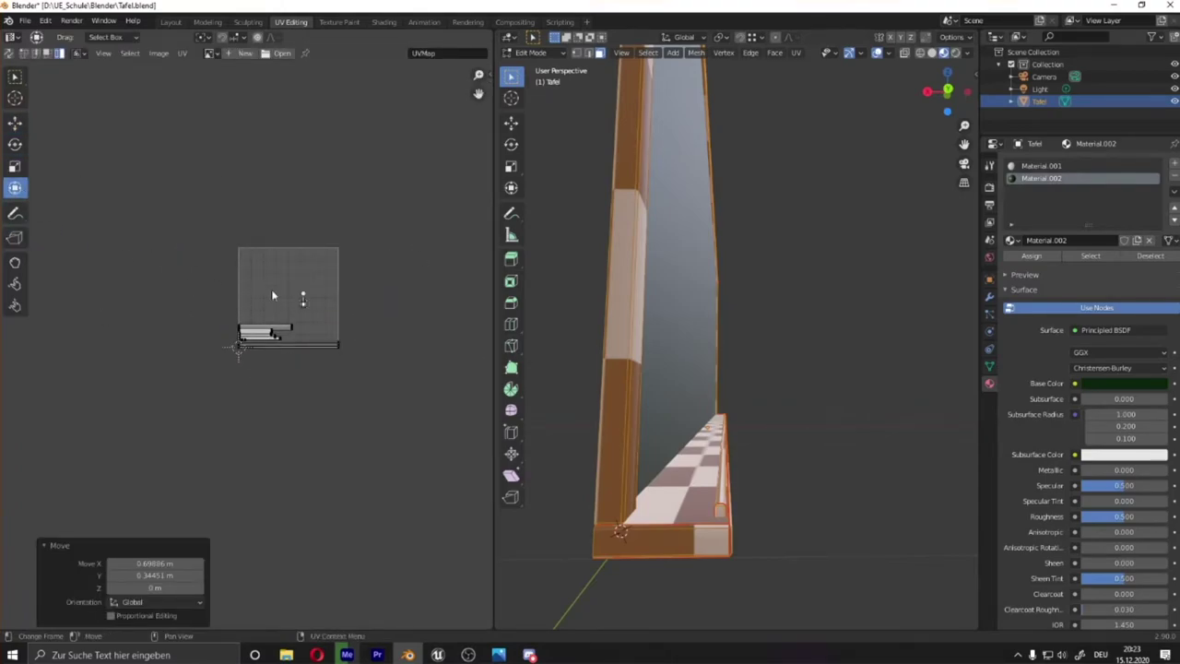
key(s)
click(369, 189)
scroll(268, 332, up, 2)
key(s)
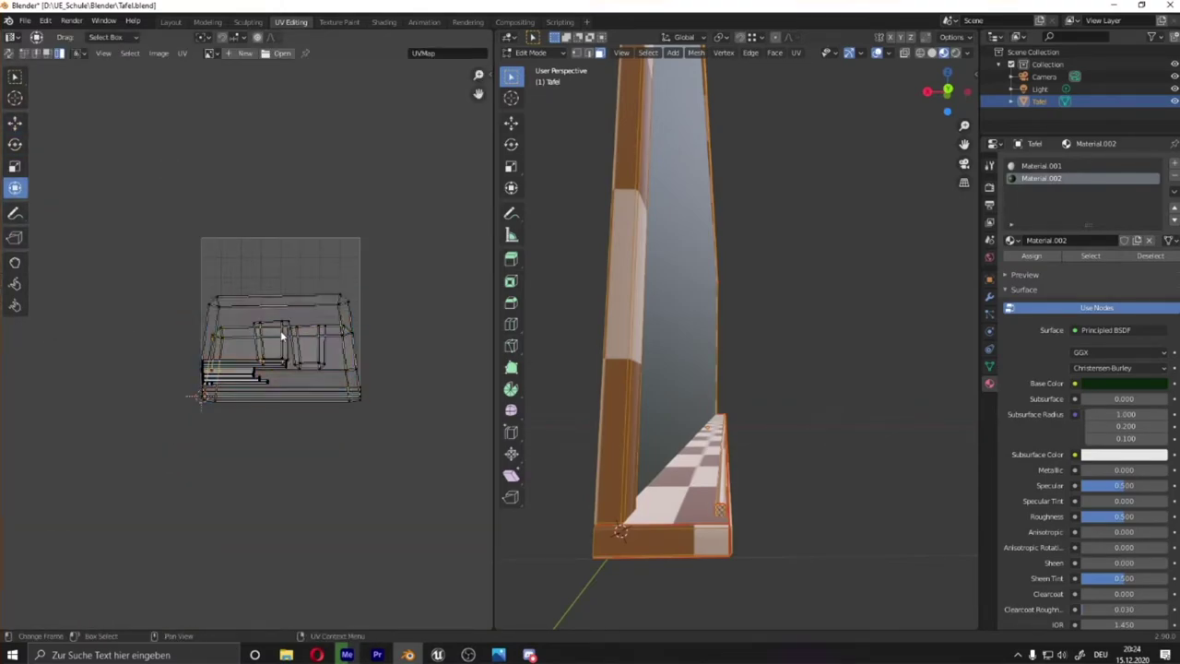
click(291, 295)
scroll(295, 289, up, 1)
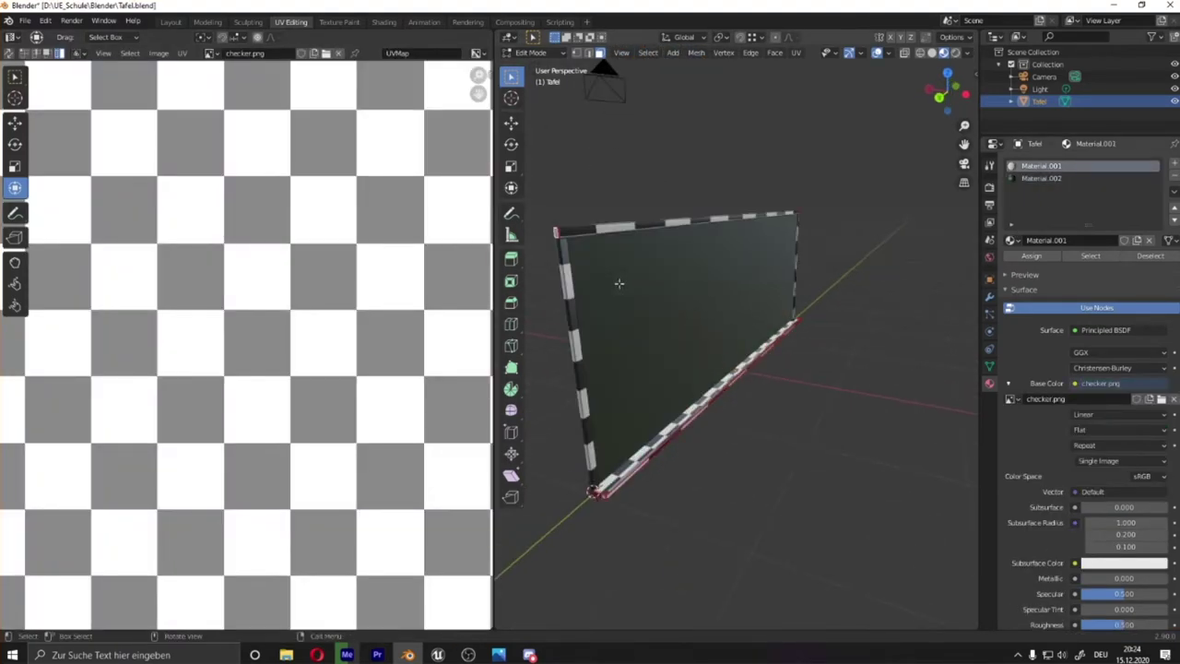
click(1047, 191)
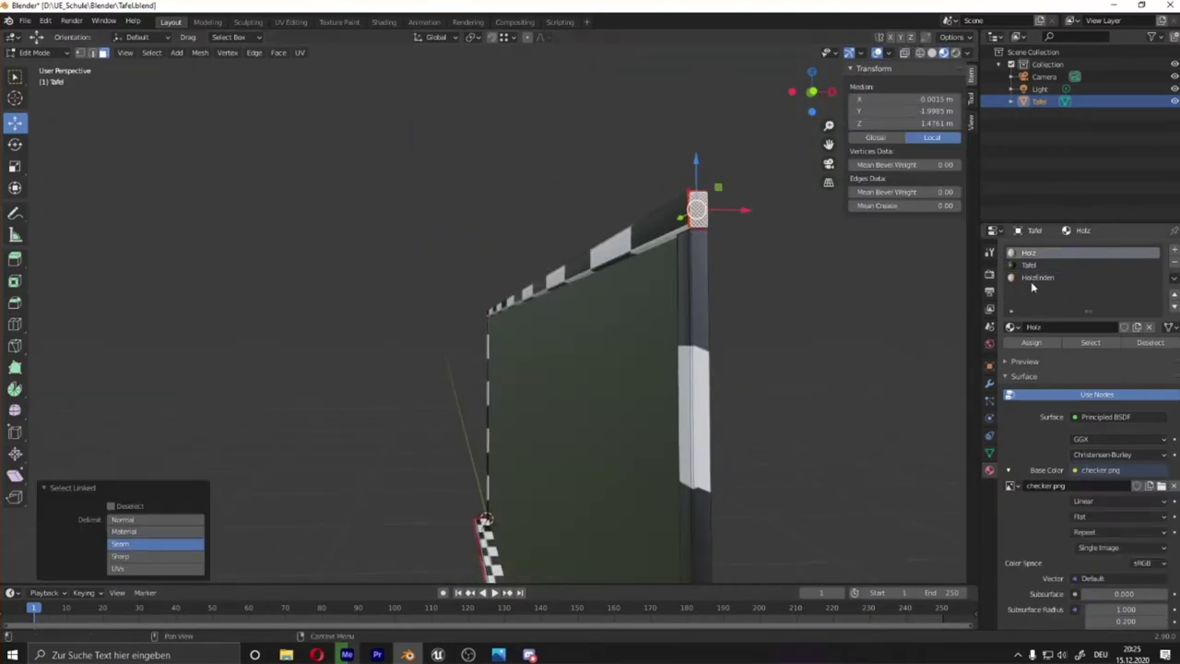
Move the last UV island upward and export the board as FBX to the UE_Schule folder
key(a)
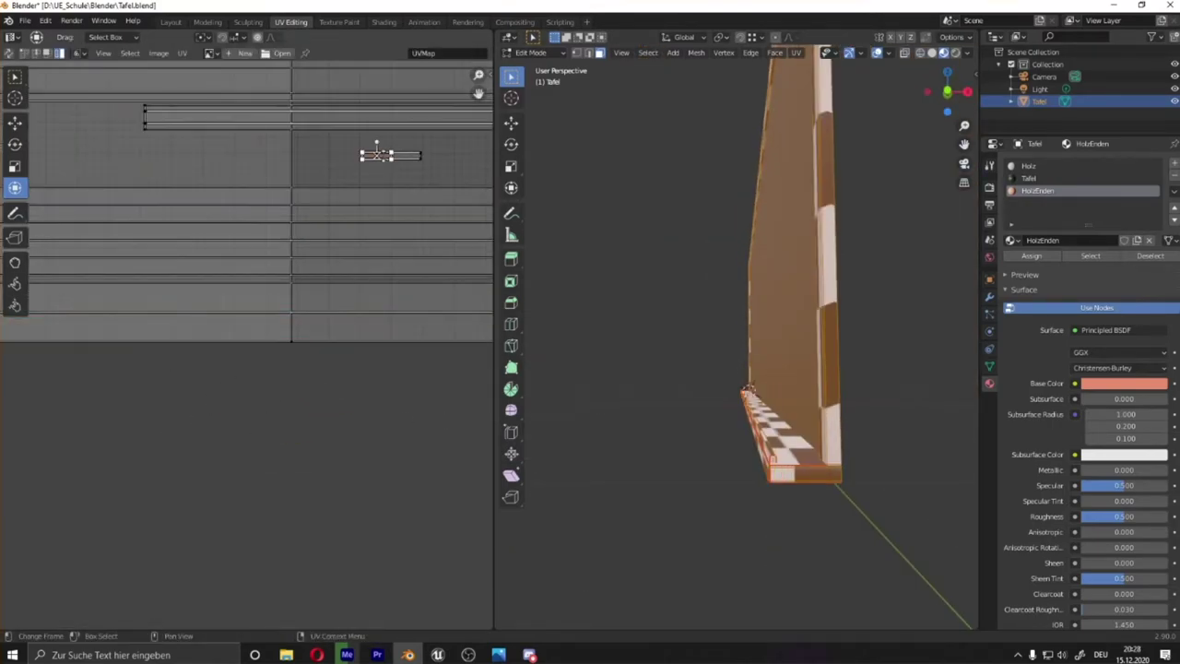
click(306, 249)
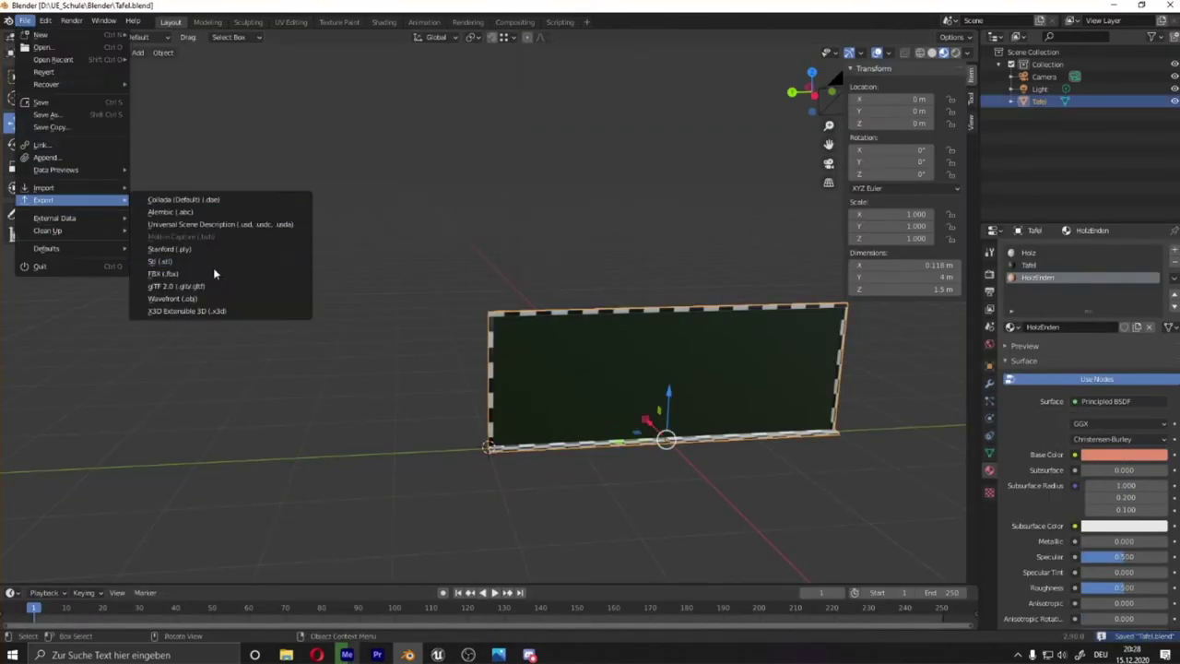
click(213, 274)
click(867, 482)
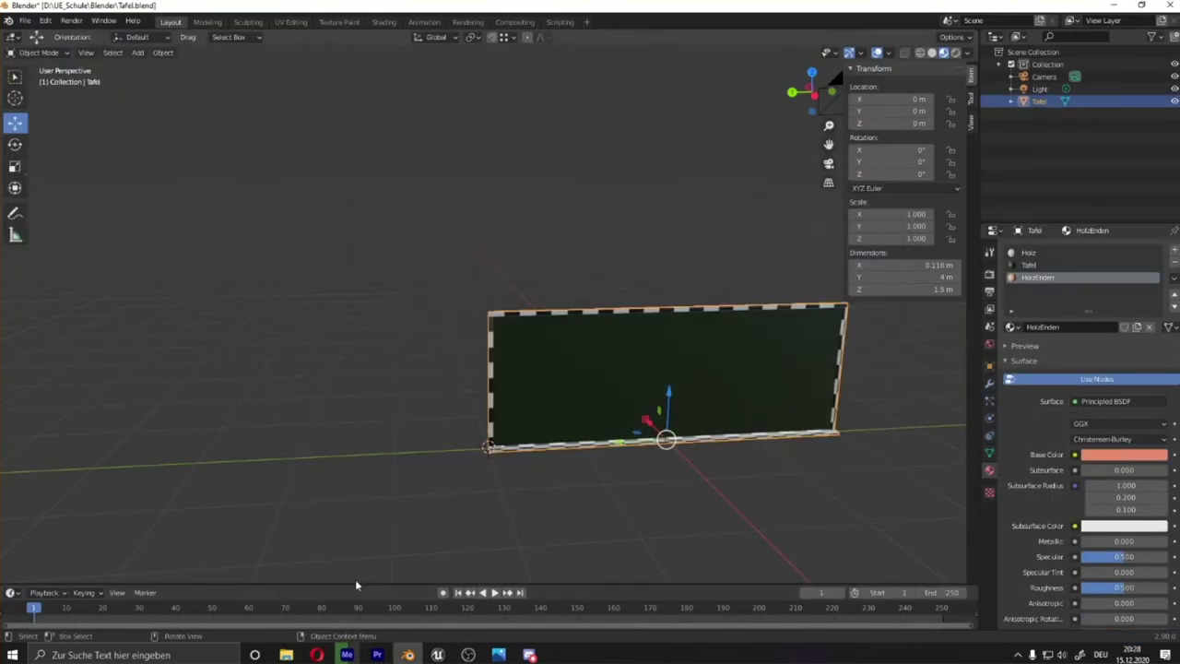
click(451, 656)
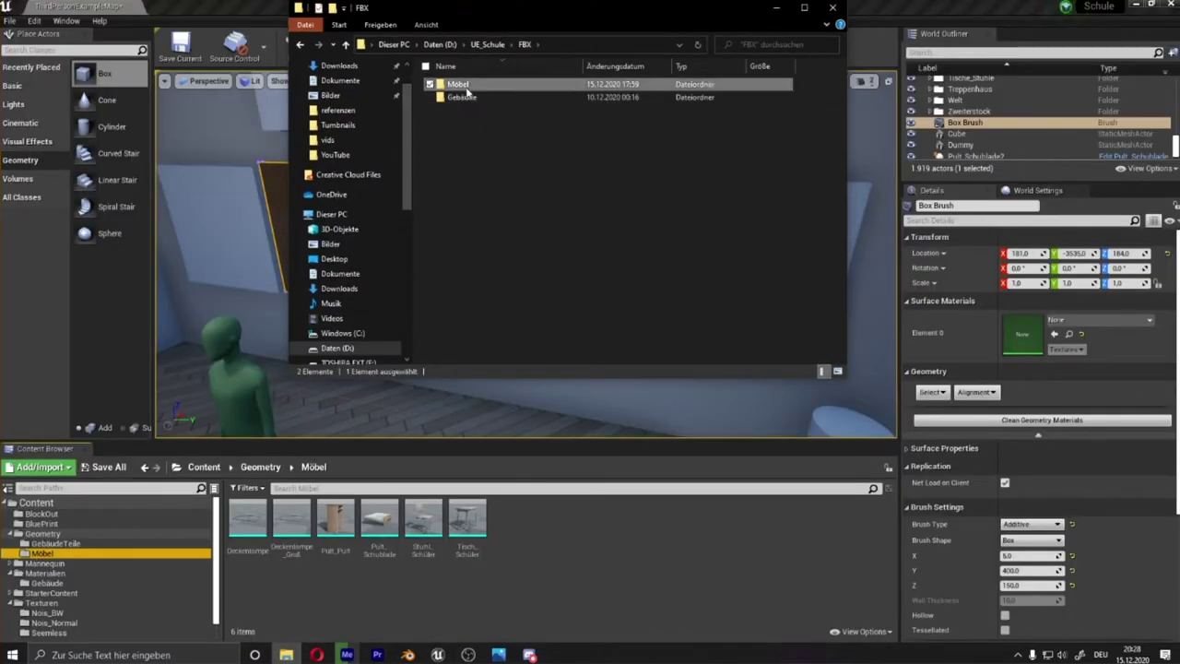
Import the Tafel FBX into Content/Geometry/Möbel and open the Tafel mesh in the Static Mesh Editor
double_click(459, 97)
scroll(467, 168, down, 2)
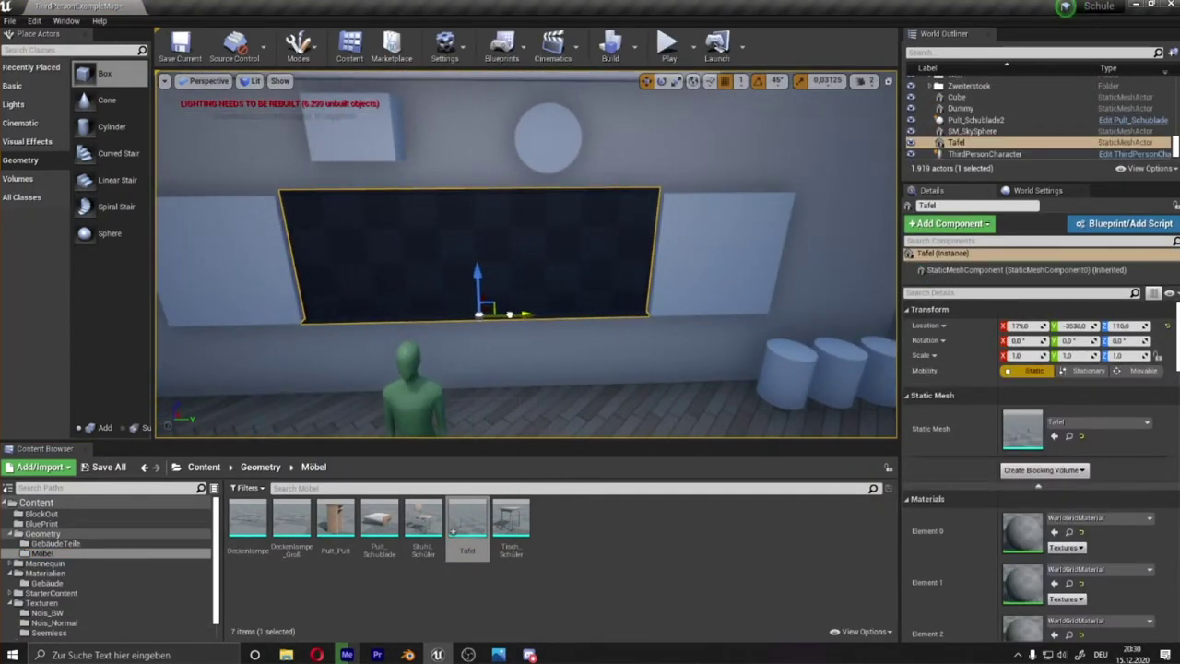
double_click(468, 525)
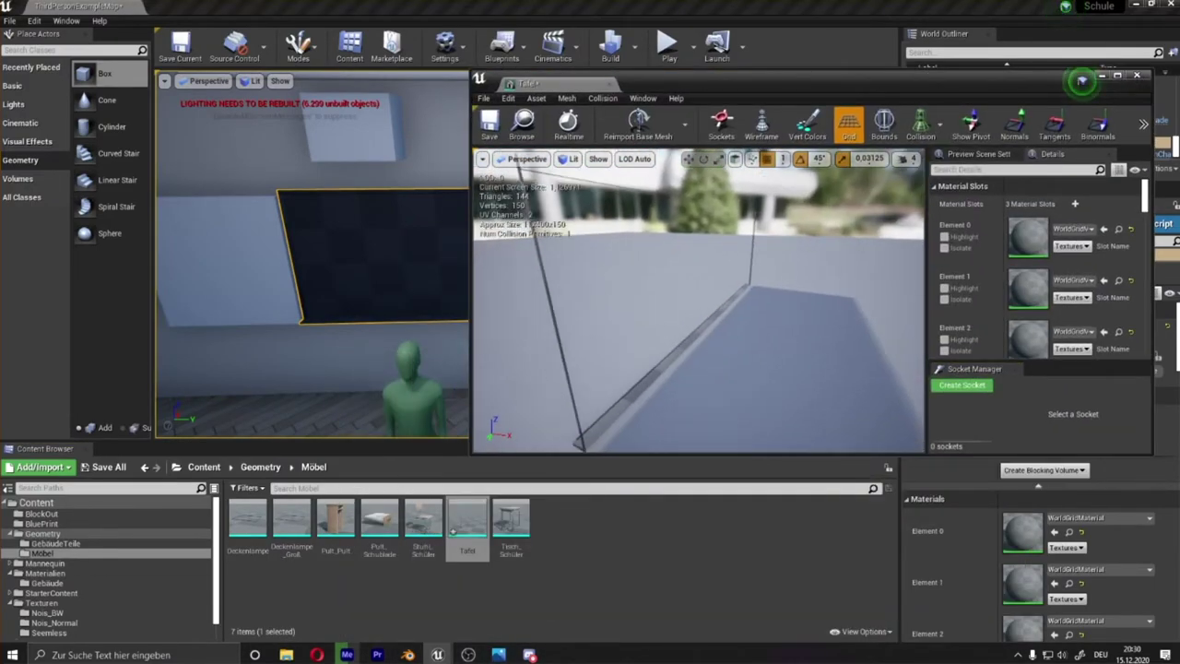
Assign GelaenderEnden to the third material slot and Holz to the first slot
click(57, 585)
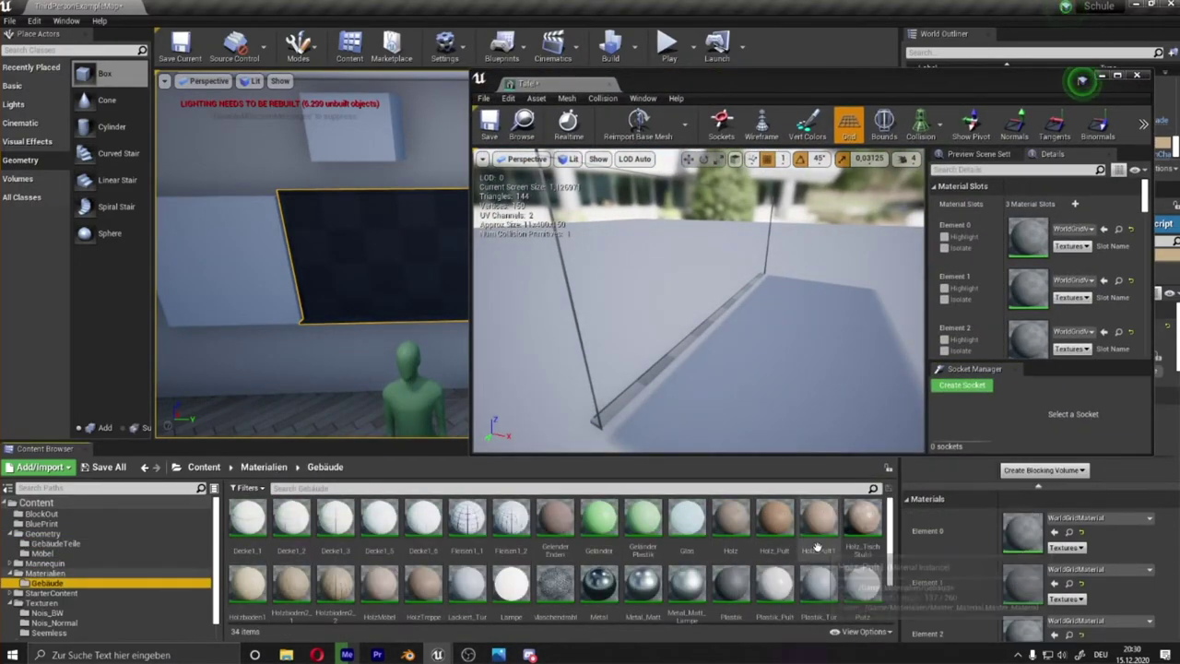
click(555, 521)
mouse_move(701, 305)
mouse_down()
mouse_move(663, 277)
mouse_move(922, 332)
mouse_up()
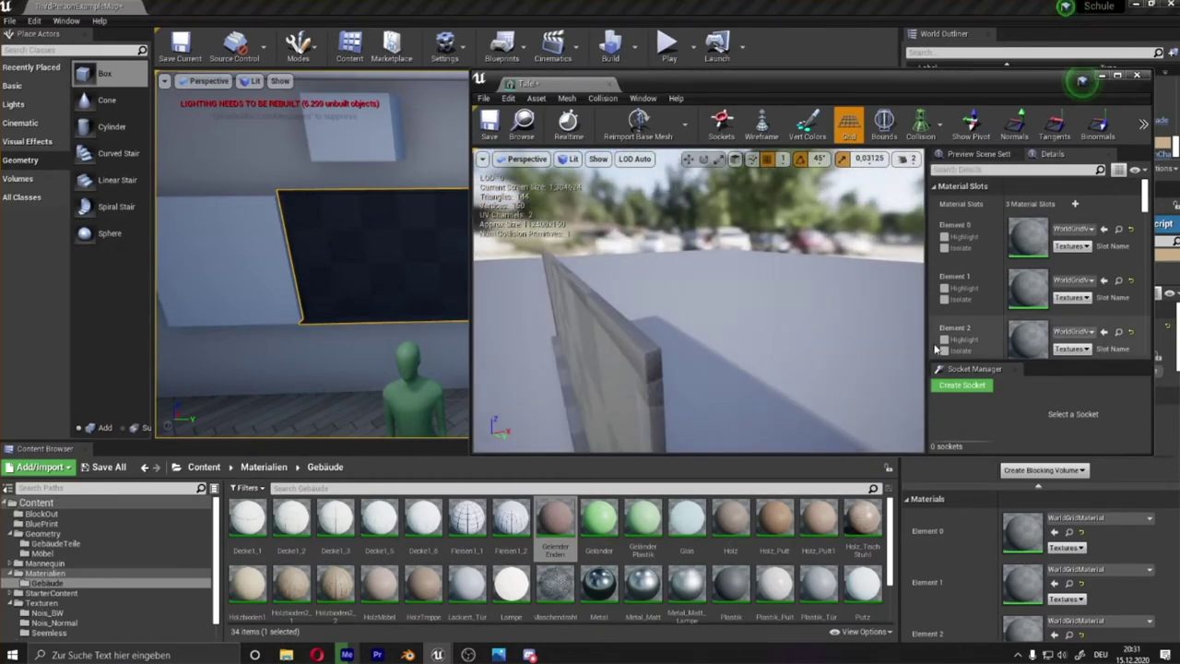
click(1104, 331)
drag(700, 304, 646, 295)
click(731, 521)
drag(879, 530, 1028, 237)
drag(701, 304, 578, 182)
drag(645, 320, 646, 332)
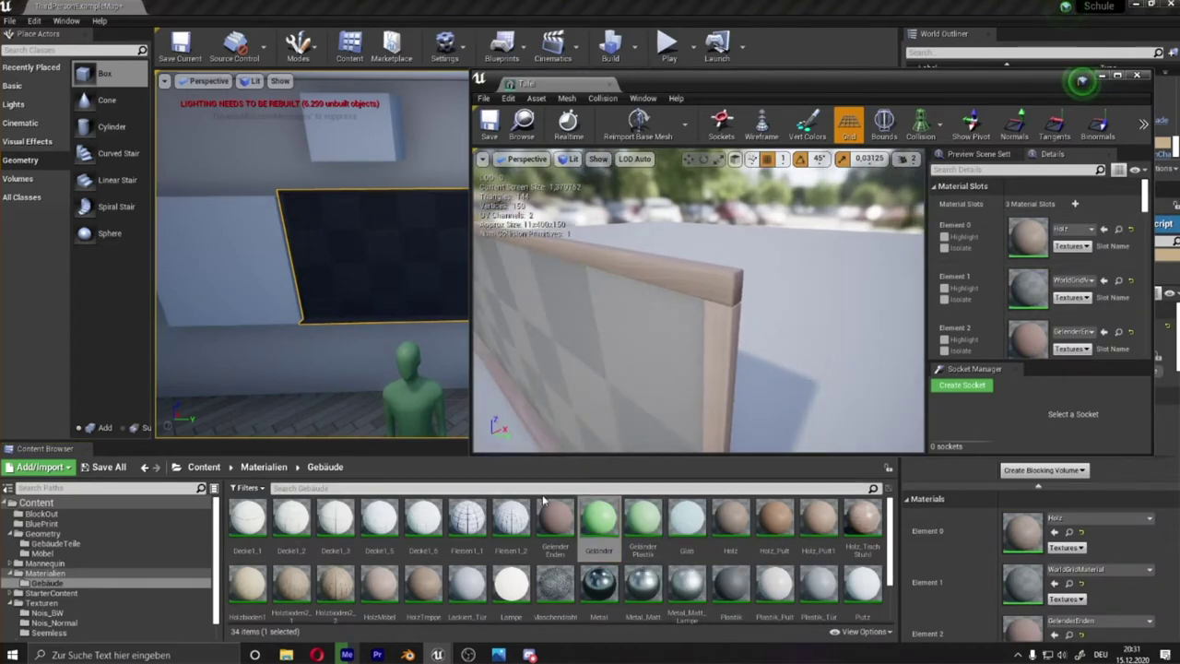
Assign the Tafel material to the middle slot and darken its colour to chalkboard green
click(264, 467)
right_click(554, 525)
click(569, 261)
drag(568, 261, 640, 403)
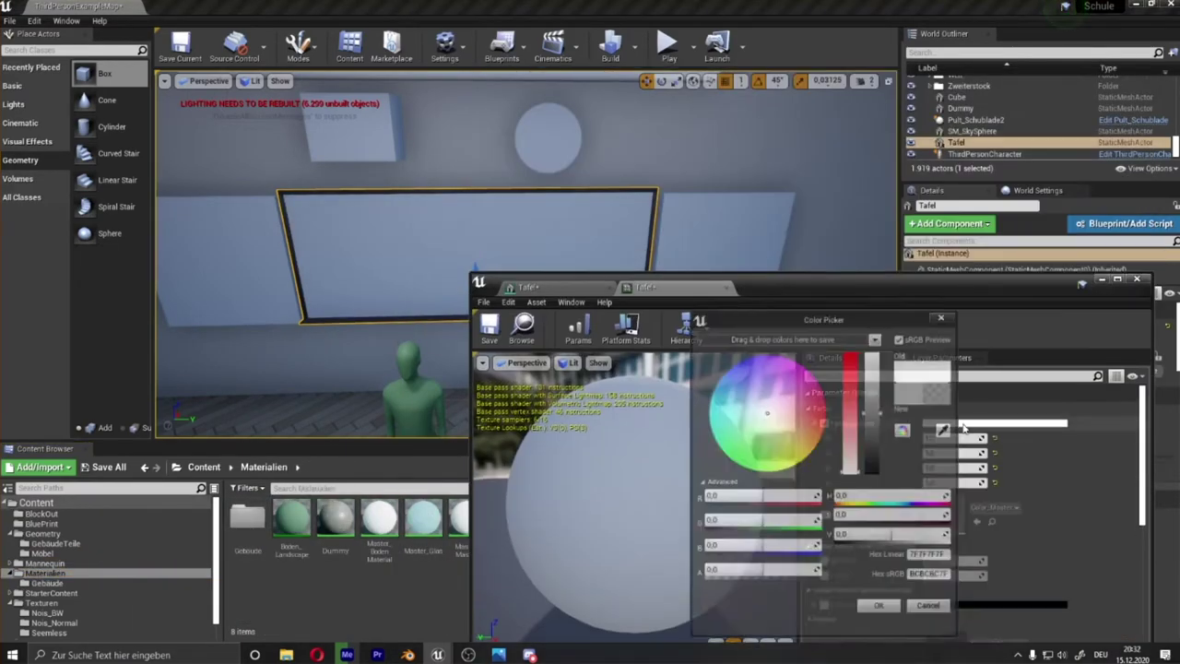
drag(874, 369, 839, 456)
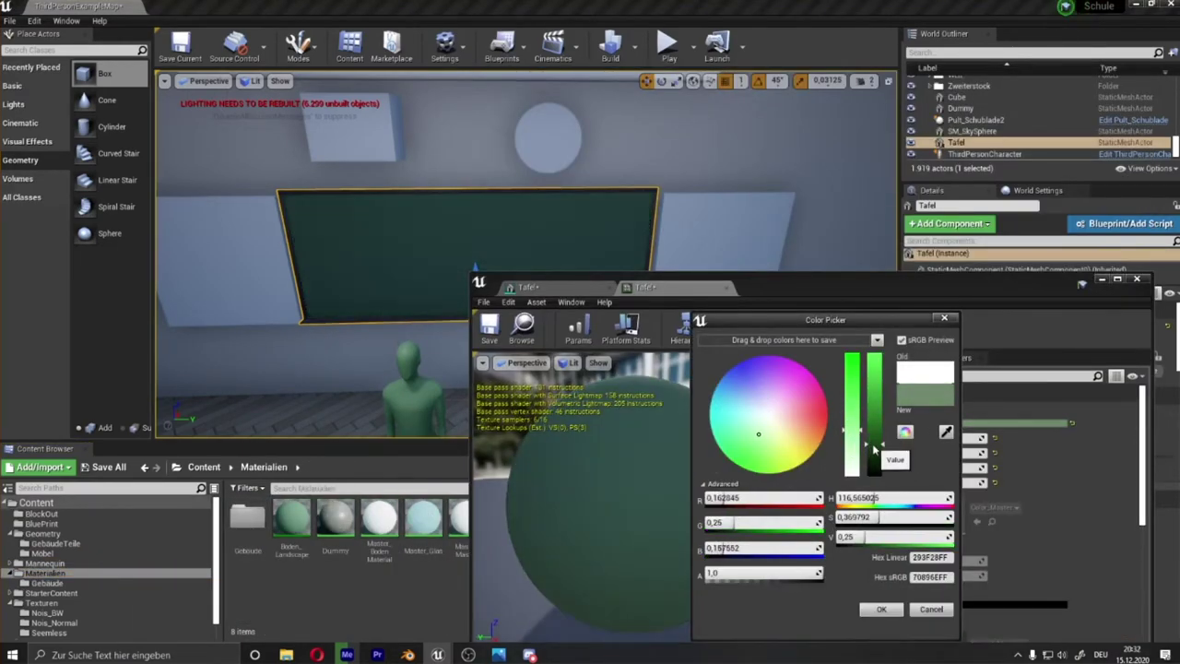
Accept the dark green chalkboard colour in the Color Picker
click(881, 608)
right_drag(474, 264, 406, 403)
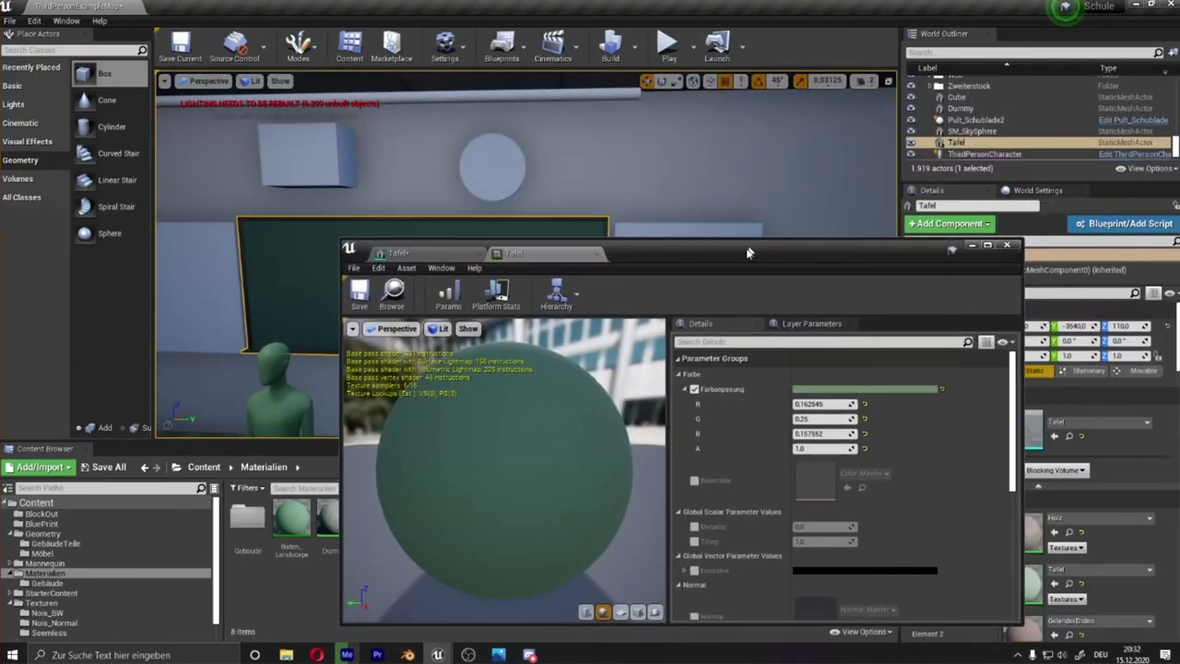
drag(922, 92, 885, 105)
Build the current level's geometry, close the Tafel mesh editor, and adjust the Hello World decal
click(634, 46)
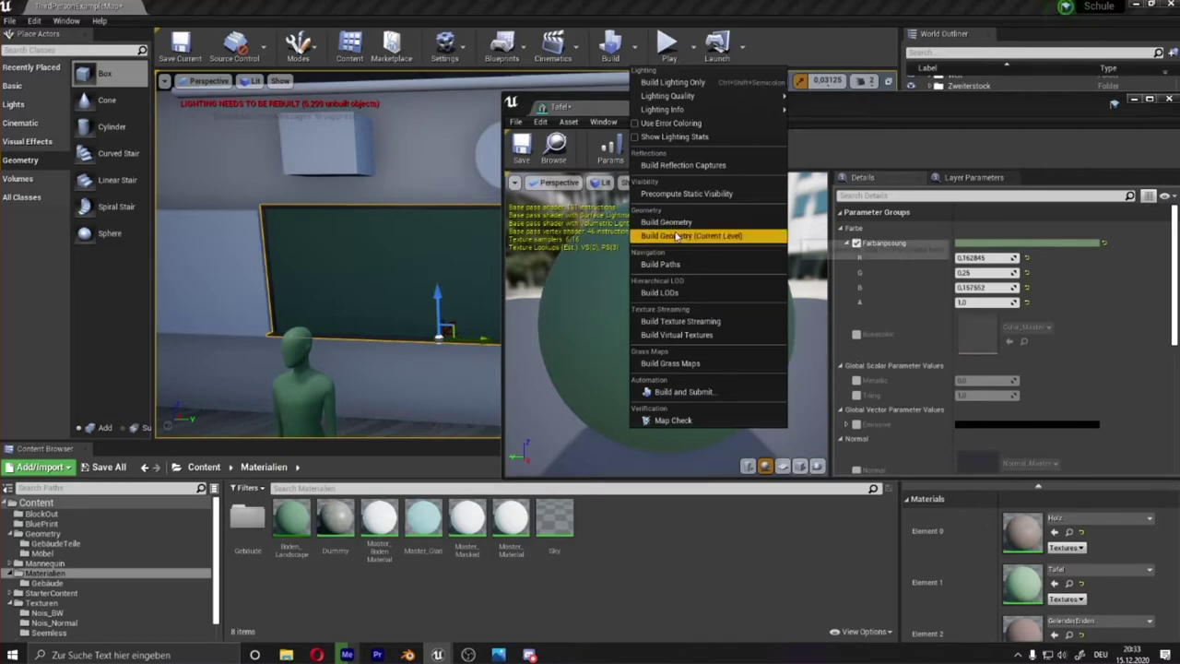
click(675, 226)
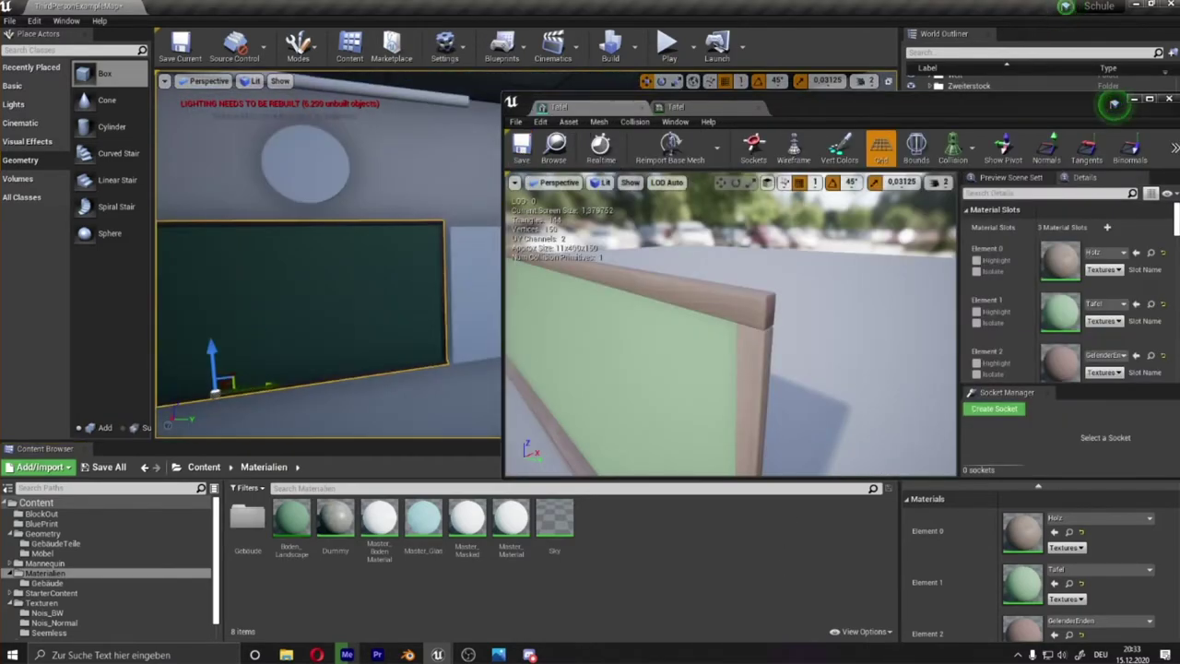
drag(1114, 103, 883, 126)
click(633, 205)
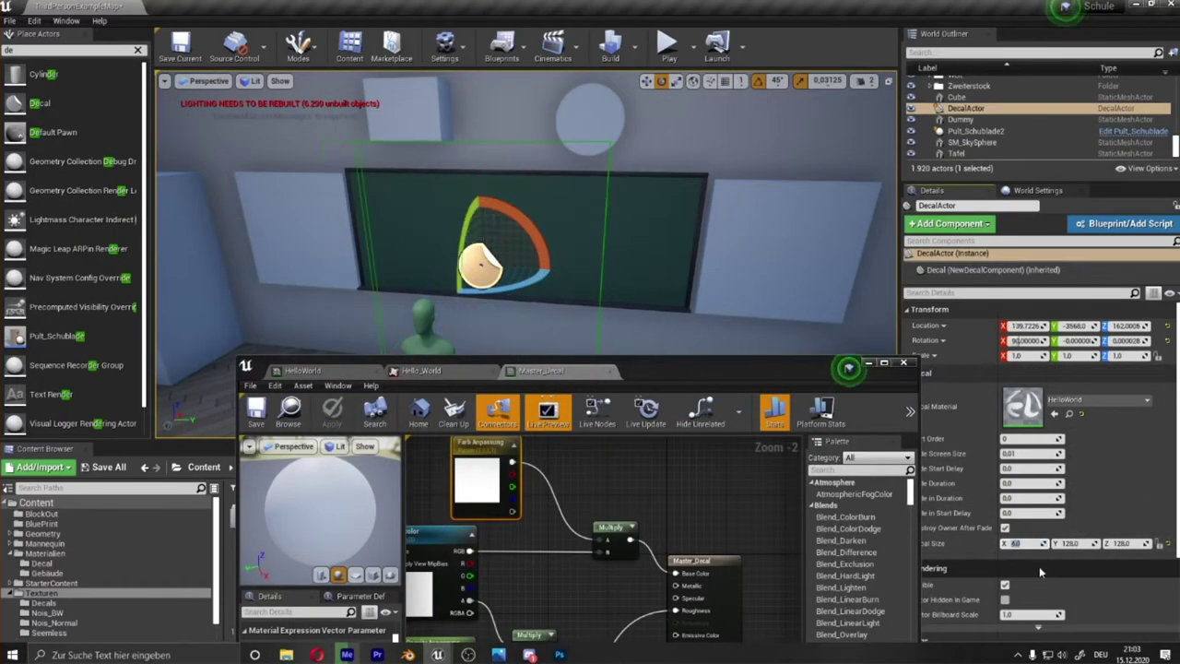
right_drag(513, 198, 514, 198)
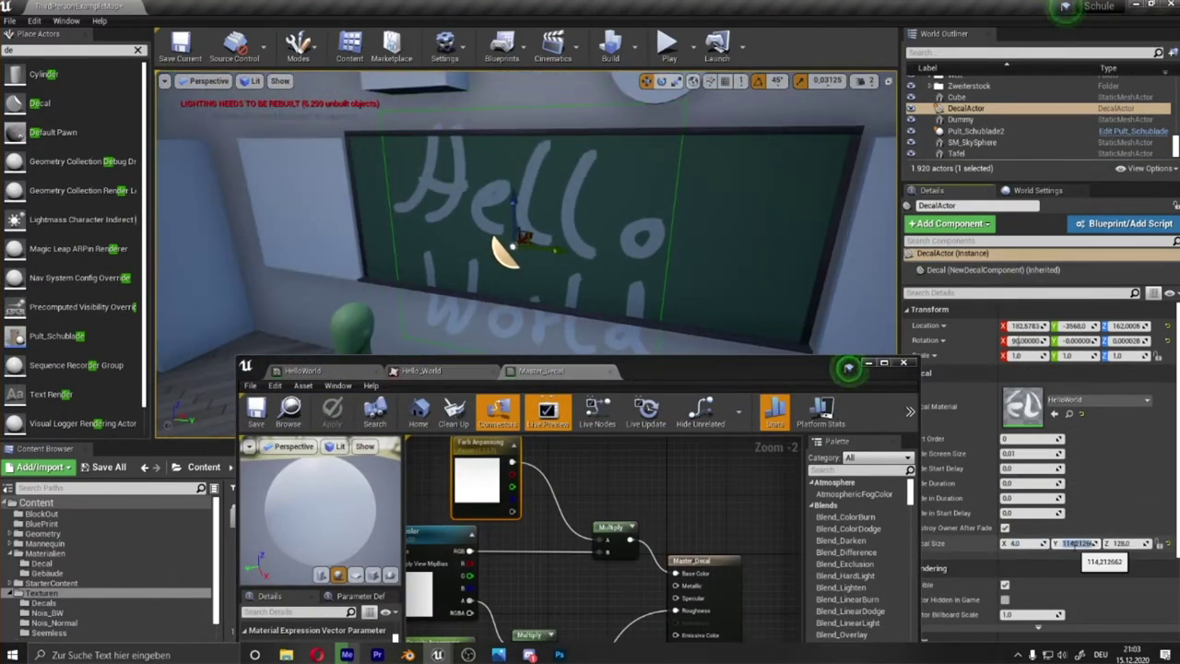
Frame the Hello World decal and inspect the chalkboard and wall around it
scroll(478, 240, down, 2)
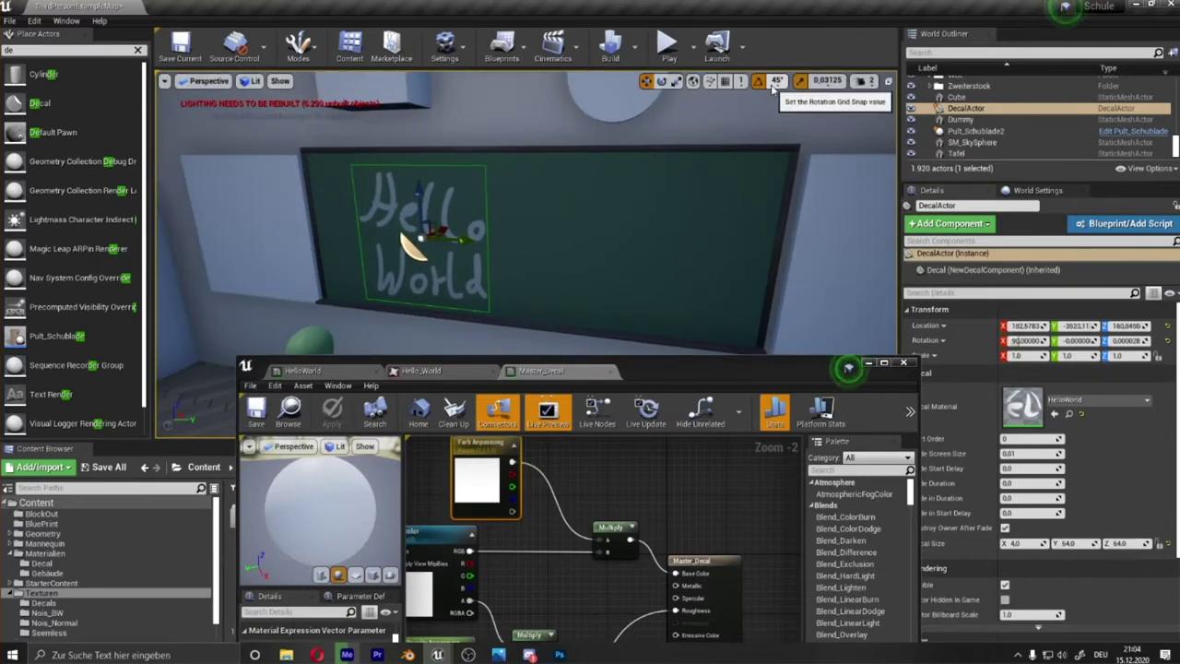
key(f)
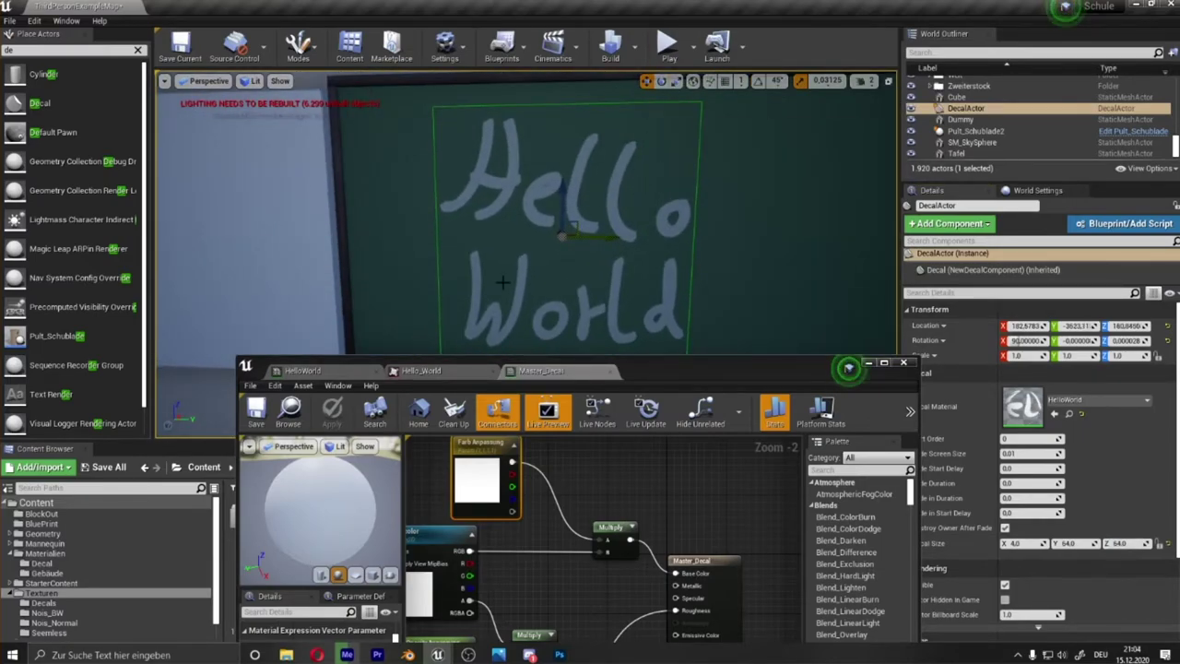
scroll(502, 282, down, 4)
click(512, 281)
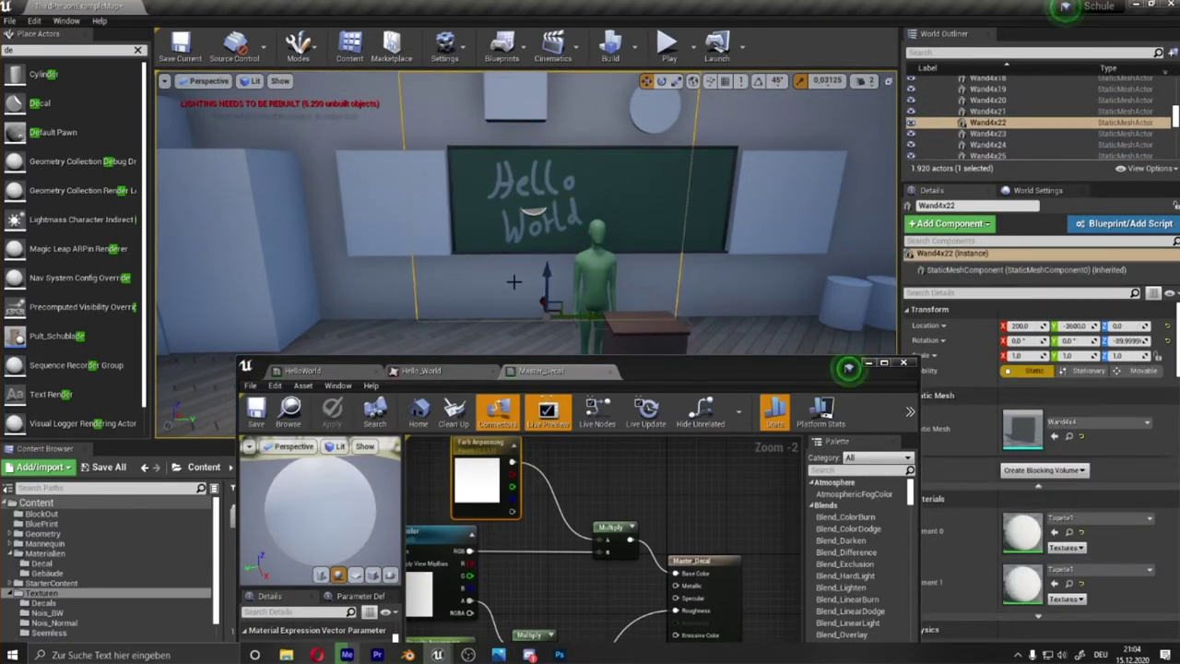
scroll(514, 281, up, 5)
scroll(517, 275, down, 2)
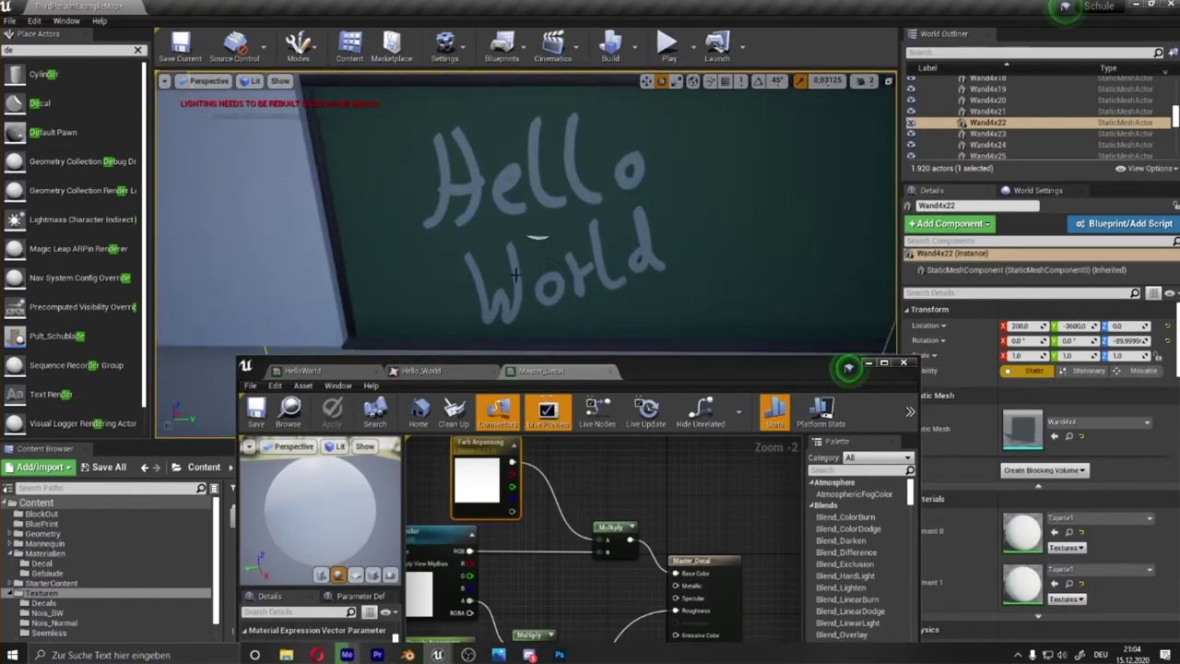
scroll(516, 275, down, 3)
mouse_move(517, 275)
right_down()
mouse_move(517, 194)
mouse_move(461, 240)
right_up()
Select the small Tafel klein board beside it and save the level
click(396, 268)
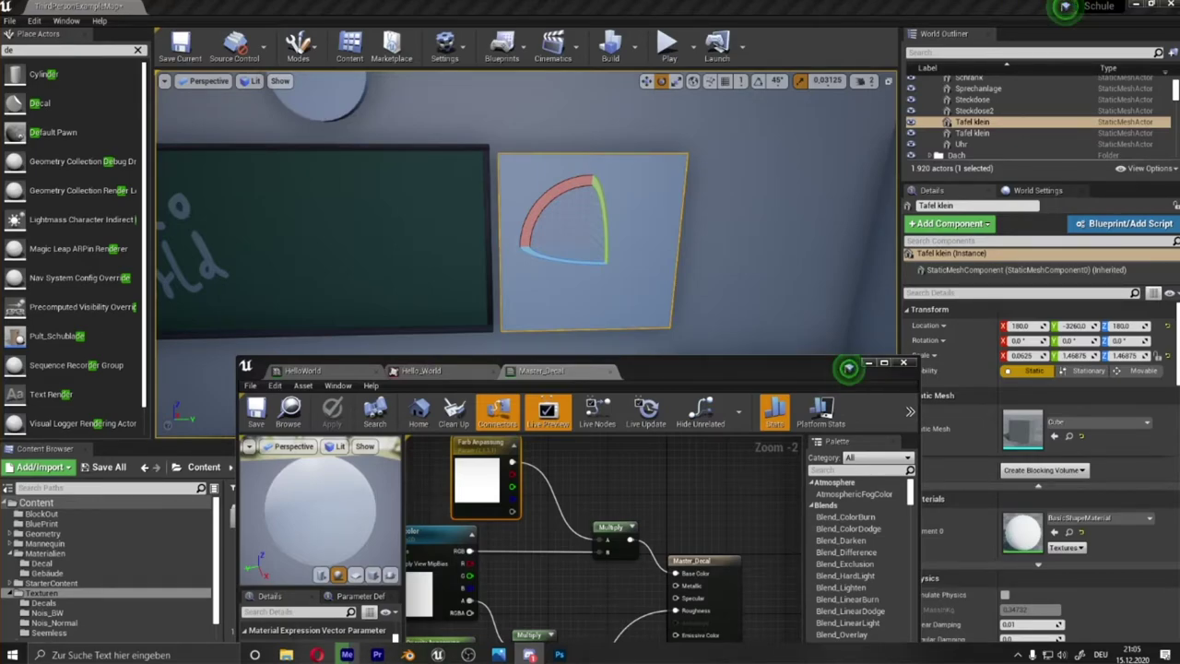
mouse_move(554, 240)
right_down()
mouse_move(576, 228)
mouse_move(650, 252)
right_up()
key(ctrl+s)
scroll(650, 253, down, 3)
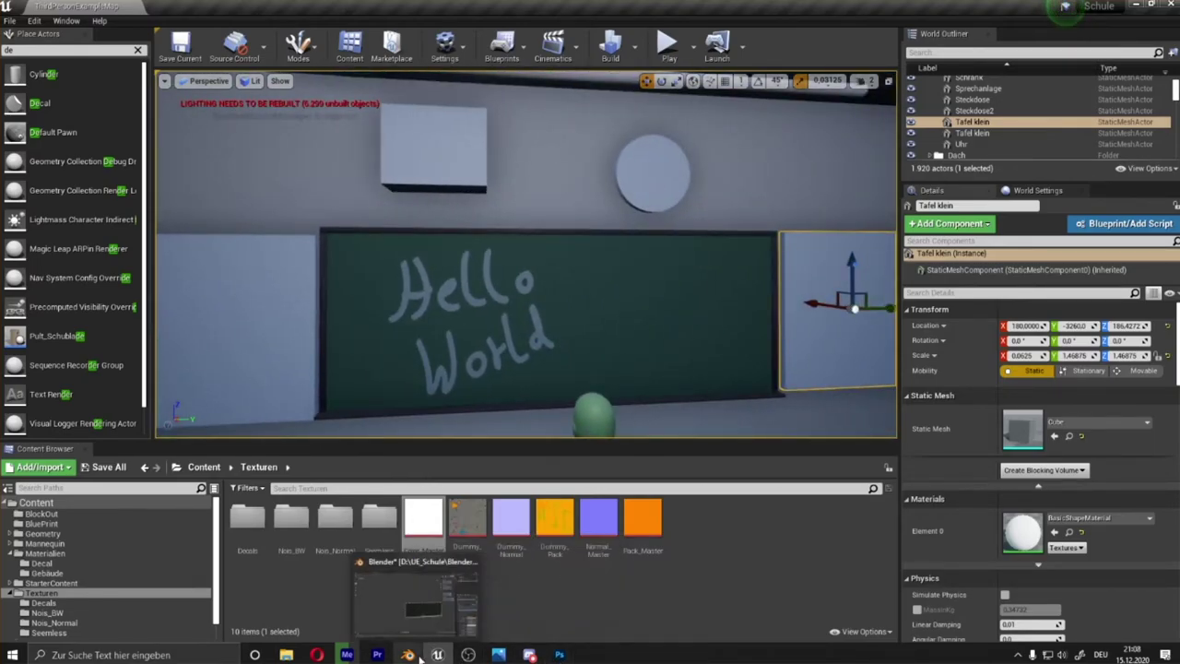
click(417, 652)
Duplicate the board in place and orbit around it to inspect the frame
key(shift+d)
right_click(700, 418)
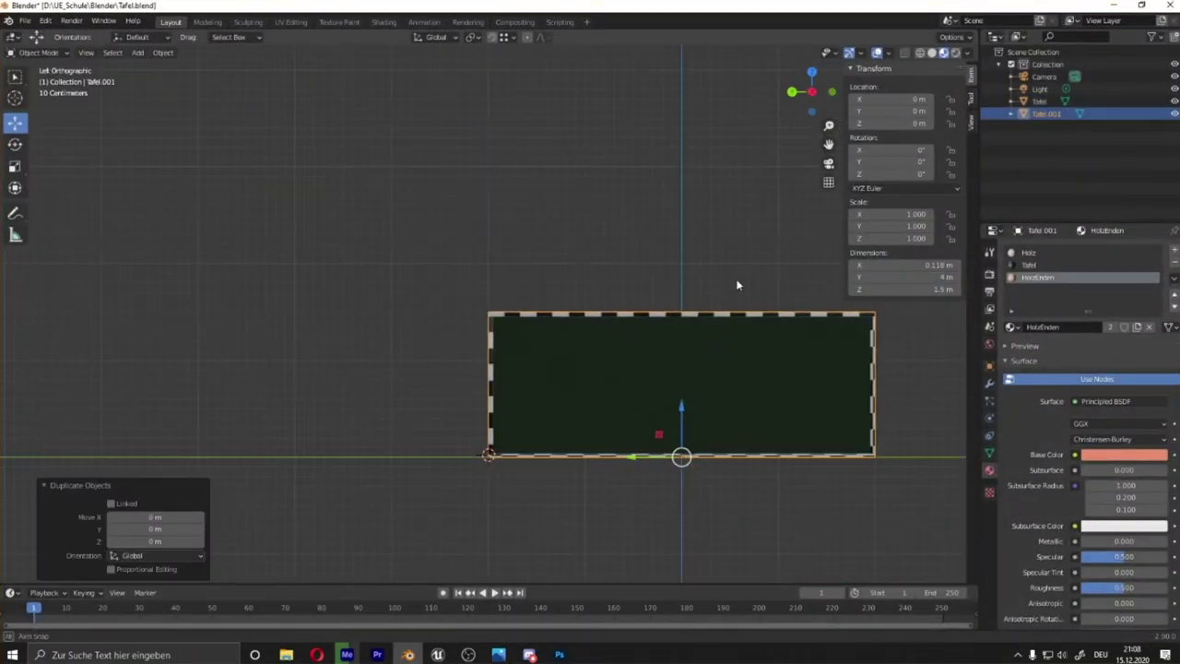
key(ctrl+KP_3)
middle_drag(313, 274, 539, 445)
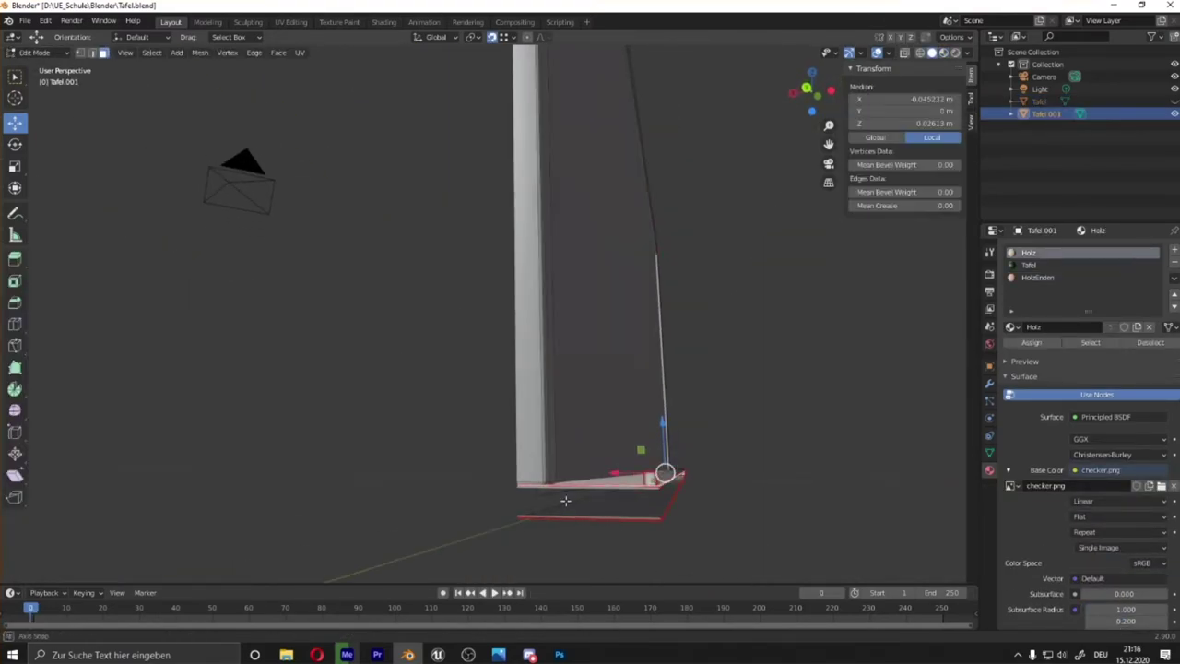
middle_drag(564, 513, 783, 547)
click(783, 548)
middle_drag(740, 489, 304, 409)
key(a)
key(alt+a)
middle_drag(207, 369, 371, 296)
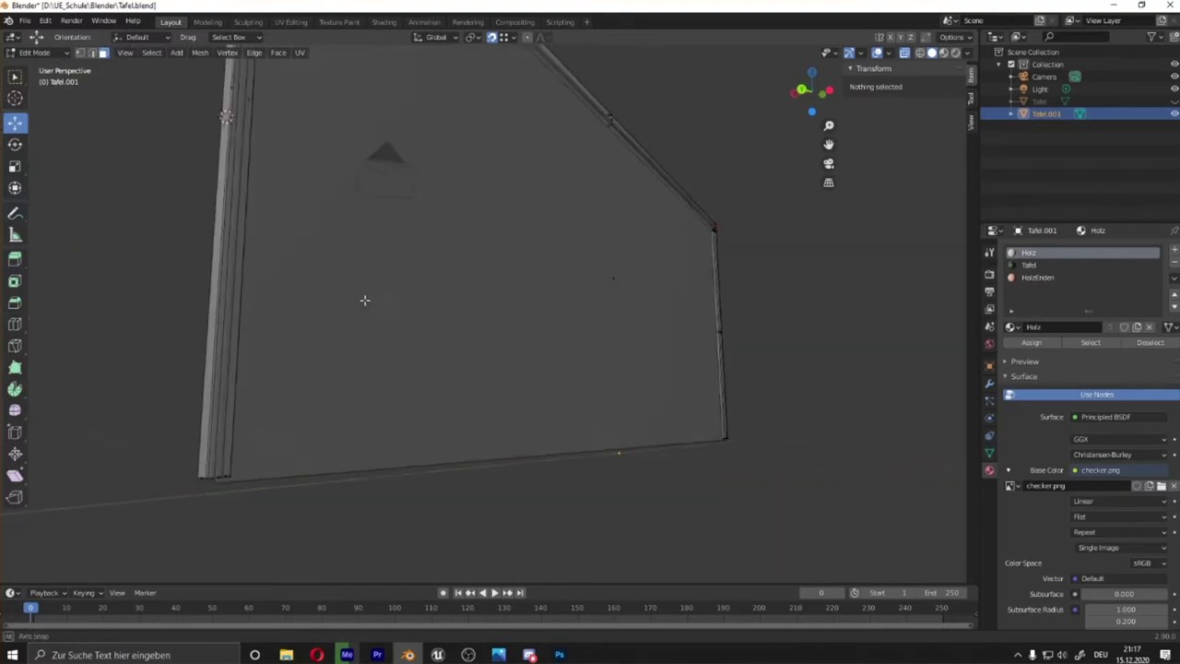
middle_drag(465, 282, 771, 266)
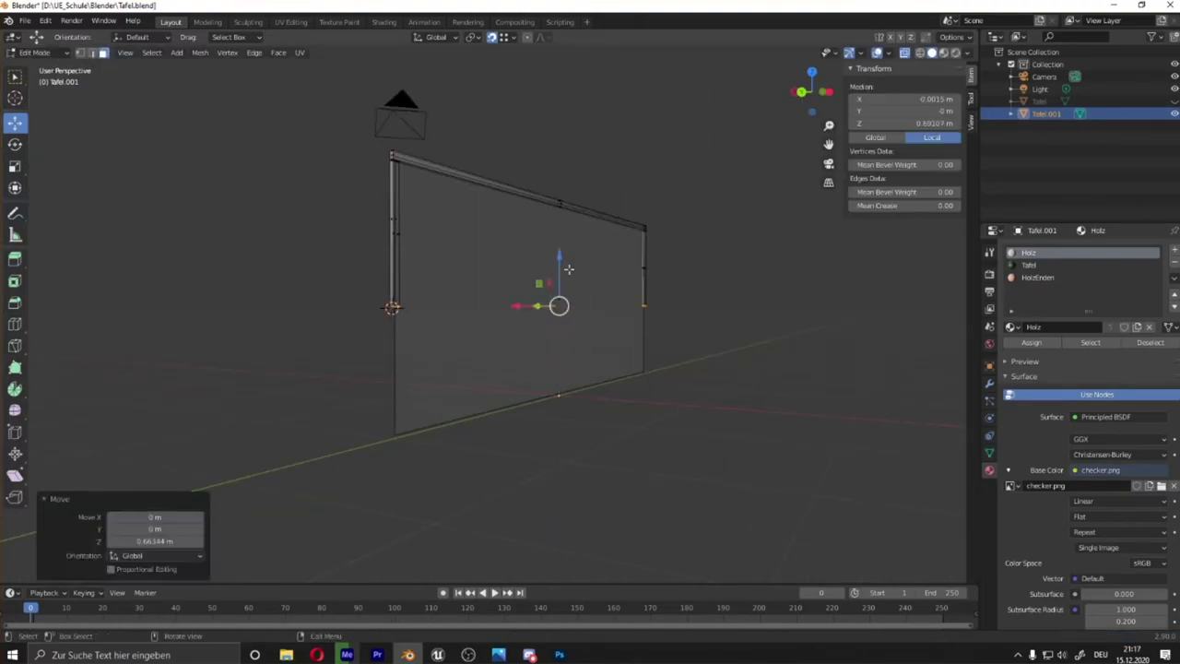
key(alt+a)
click(372, 158)
middle_drag(372, 158, 929, 57)
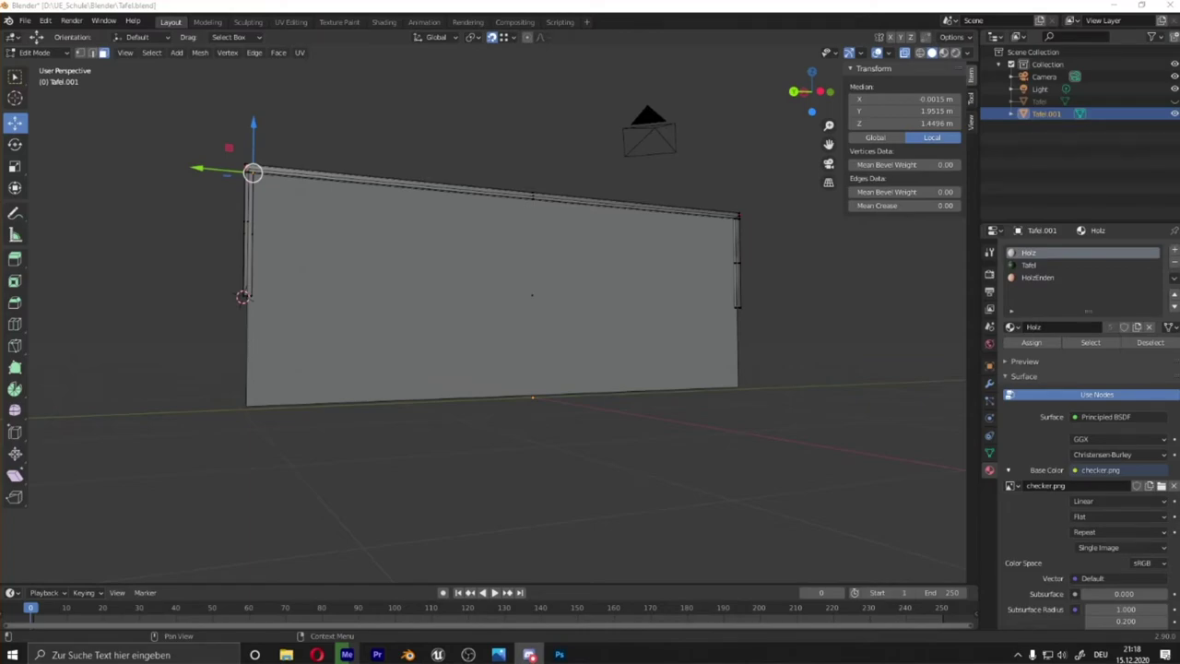
Duplicate the board geometry in Edit Mode and move the copy straight down in Z
drag(732, 332, 178, 151)
key(a)
key(shift+d)
key(z)
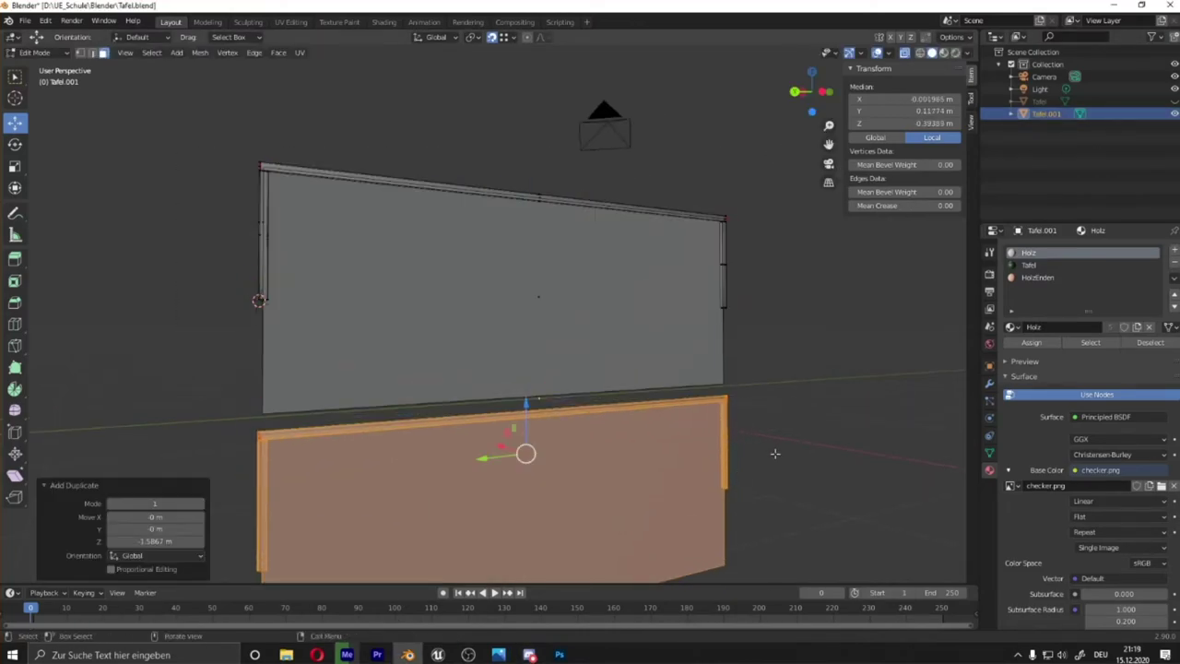
click(777, 453)
key(alt+a)
drag(572, 540, 777, 440)
middle_drag(777, 440, 402, 304)
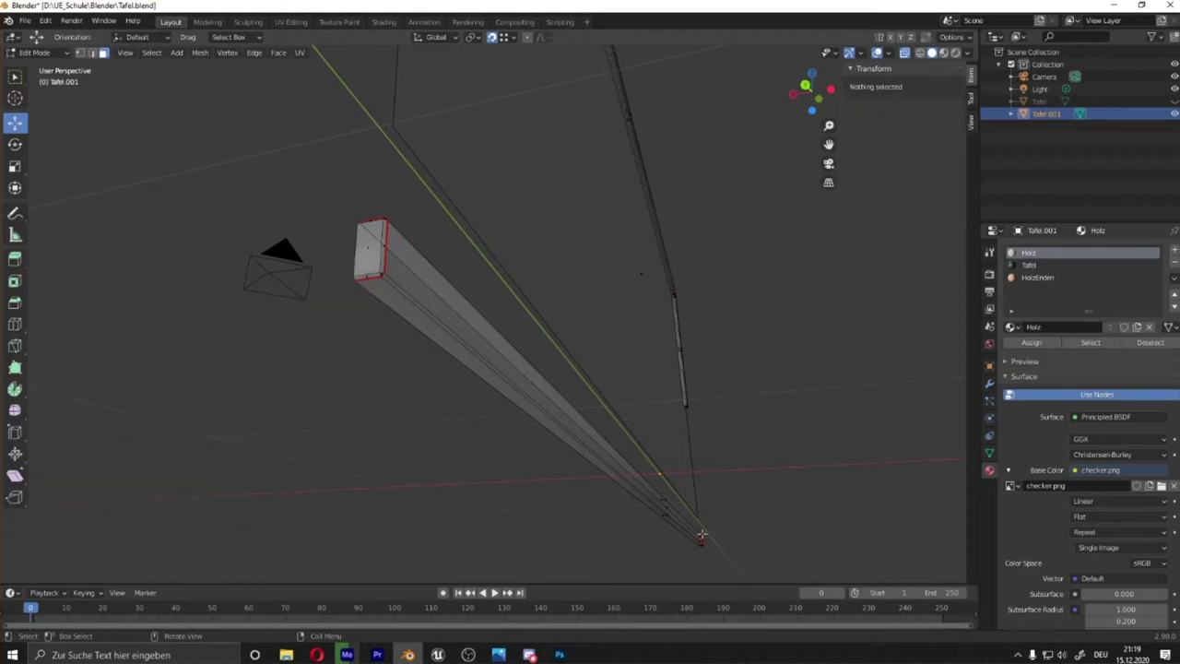
click(701, 535)
scroll(470, 330, up, 10)
key(alt+a)
middle_drag(469, 329, 485, 311)
scroll(317, 319, down, 3)
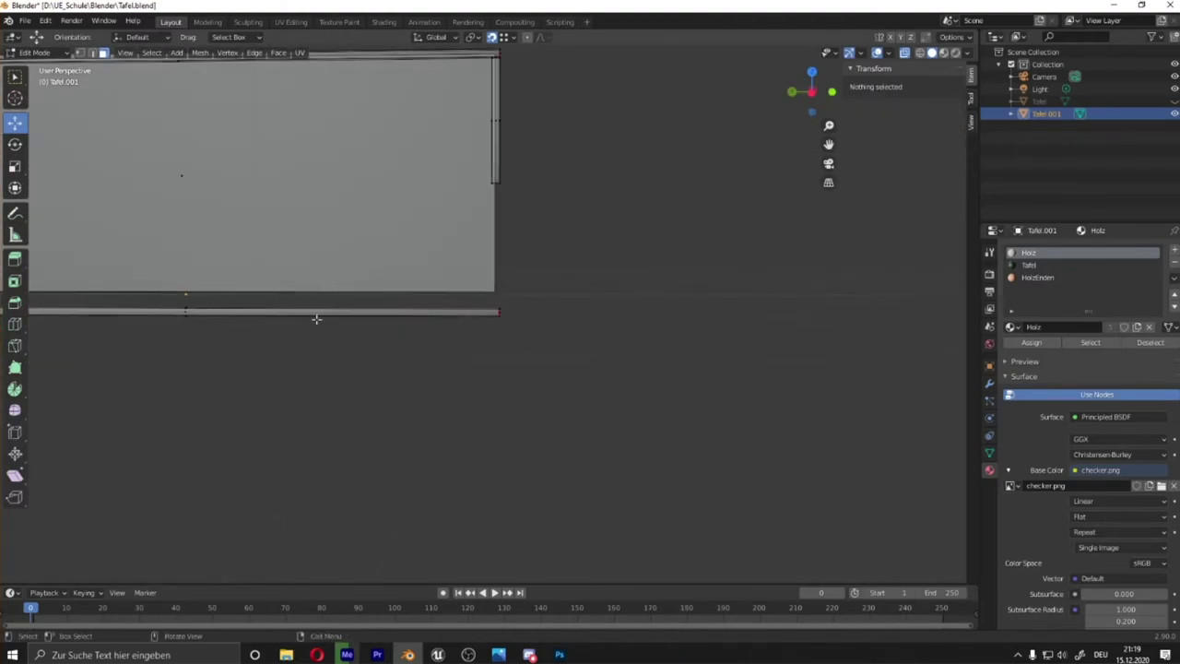
Select the lower frame beam and set its Z height to 0.025 m
key(Tab)
middle_drag(316, 319, 194, 369)
key(Tab)
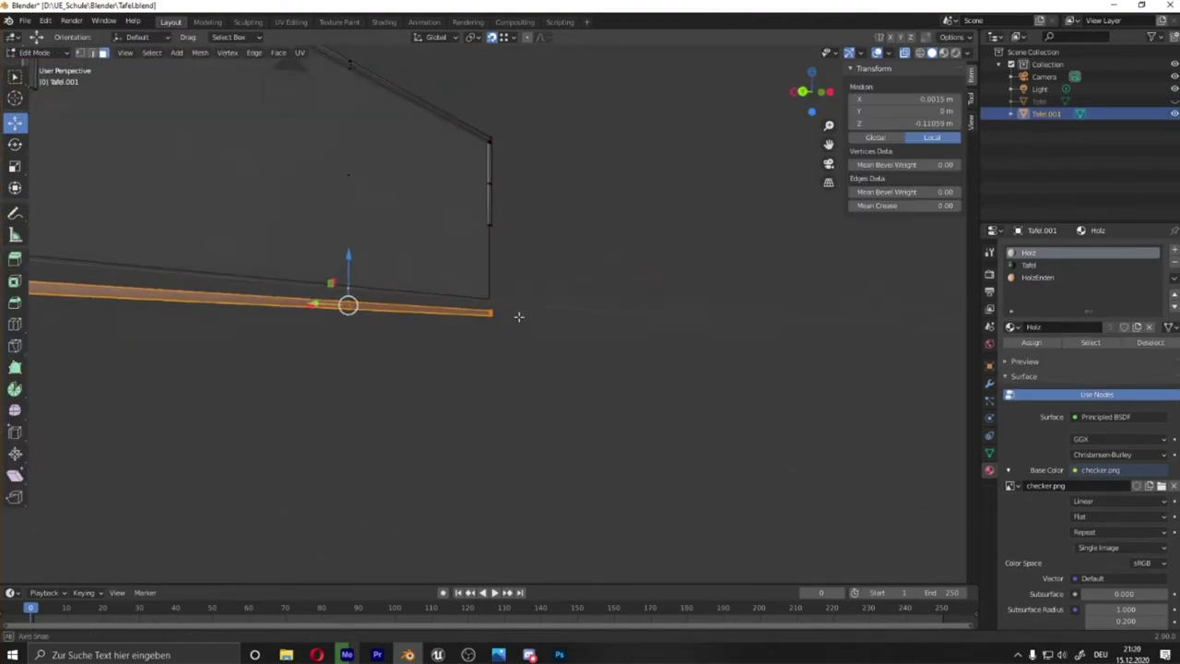
middle_drag(519, 317, 227, 277)
key(g)
key(z)
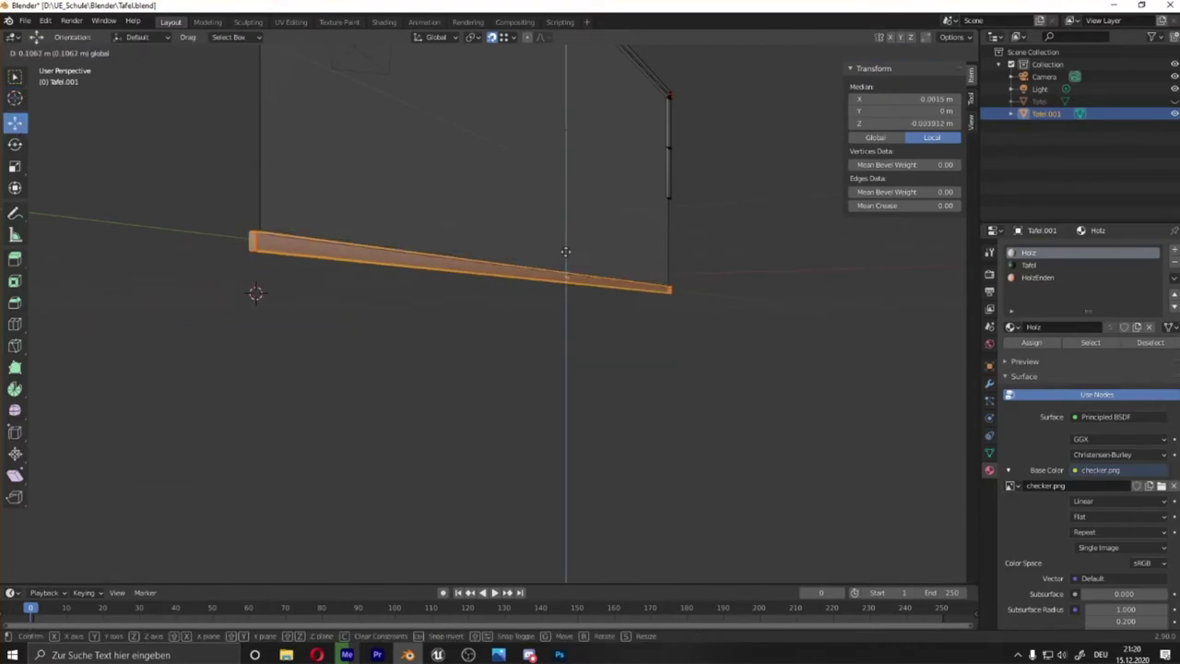
click(289, 212)
key(ctrl+KP_3)
scroll(469, 212, up, 4)
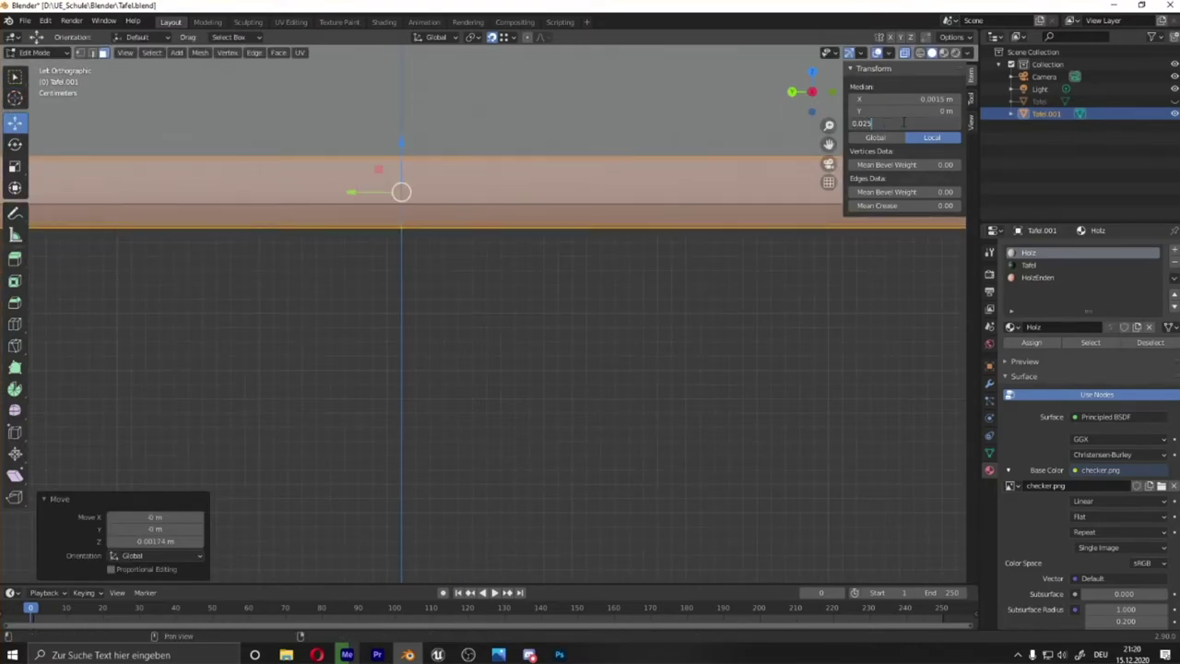
key(Return)
In Object Mode, duplicate the board as Tafel.002, moved 0.55864 m lower
middle_drag(701, 194, 569, 253)
key(ctrl+KP_3)
scroll(488, 314, down, 5)
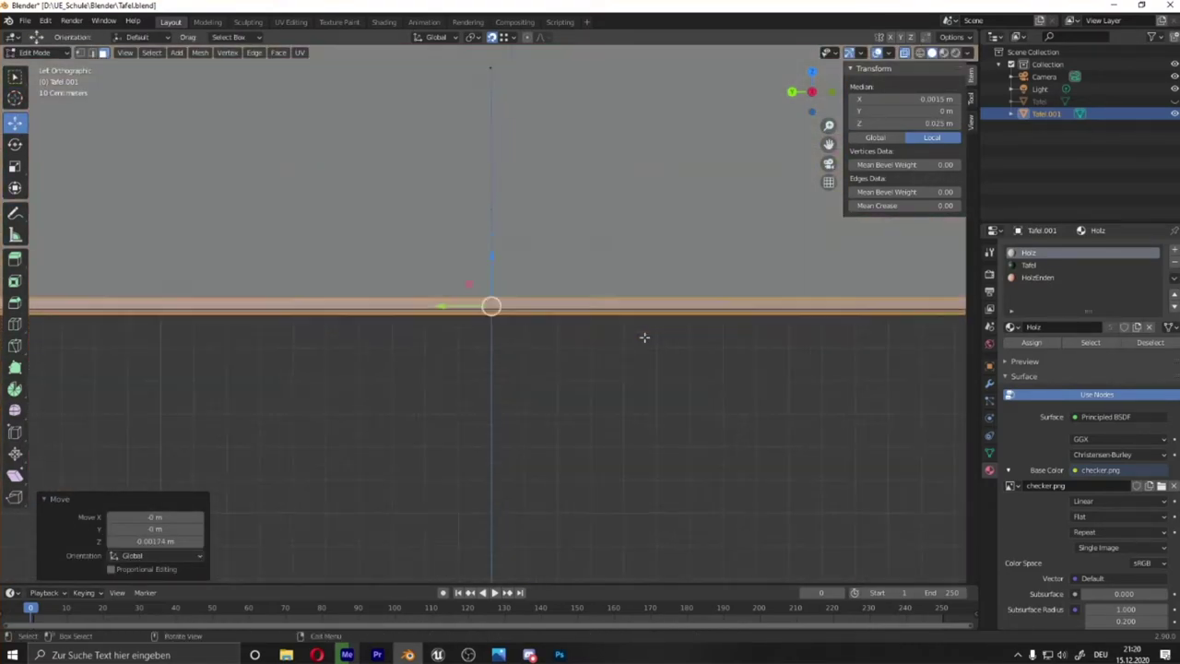
scroll(489, 313, down, 2)
scroll(489, 313, down, 2)
key(alt+a)
key(Tab)
key(shift+d)
key(z)
click(636, 333)
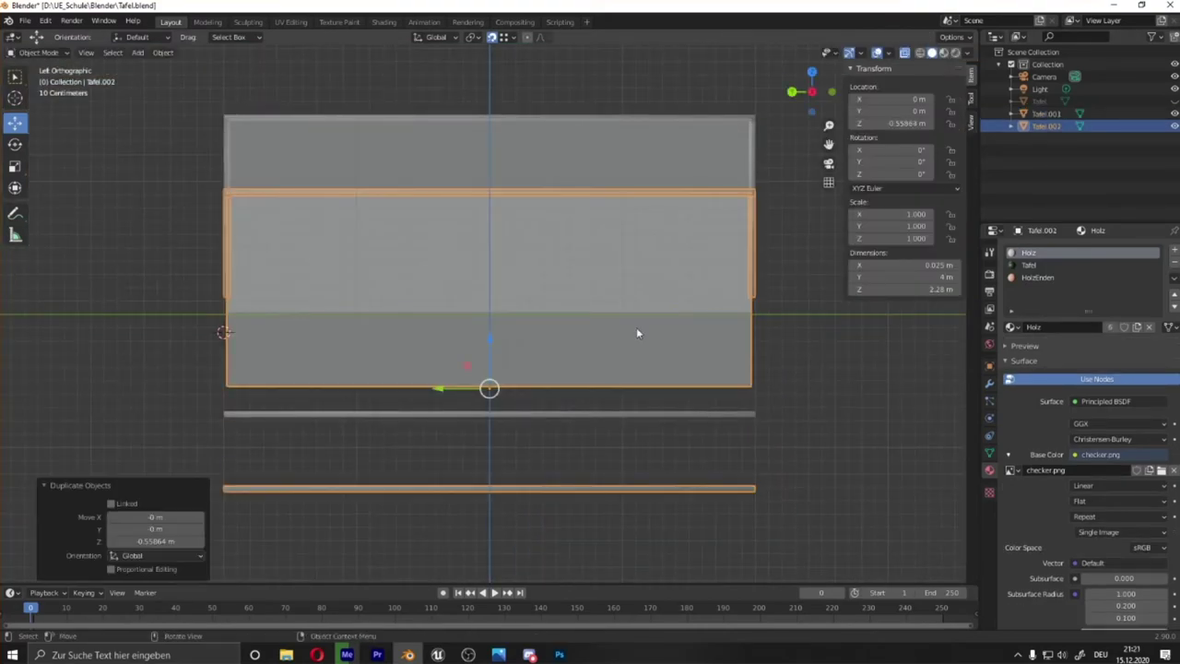
Delete the unwanted geometry from the Tafel.002 copy, leaving only the beam
key(Tab)
key(x)
click(812, 440)
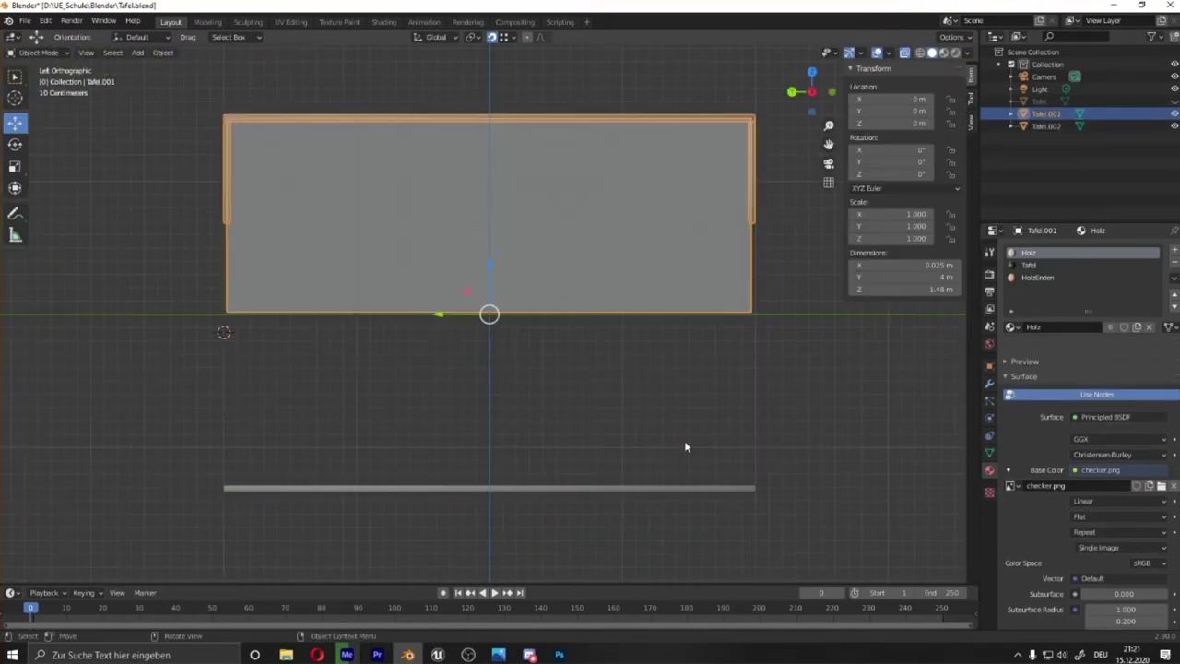
key(Tab)
key(alt+a)
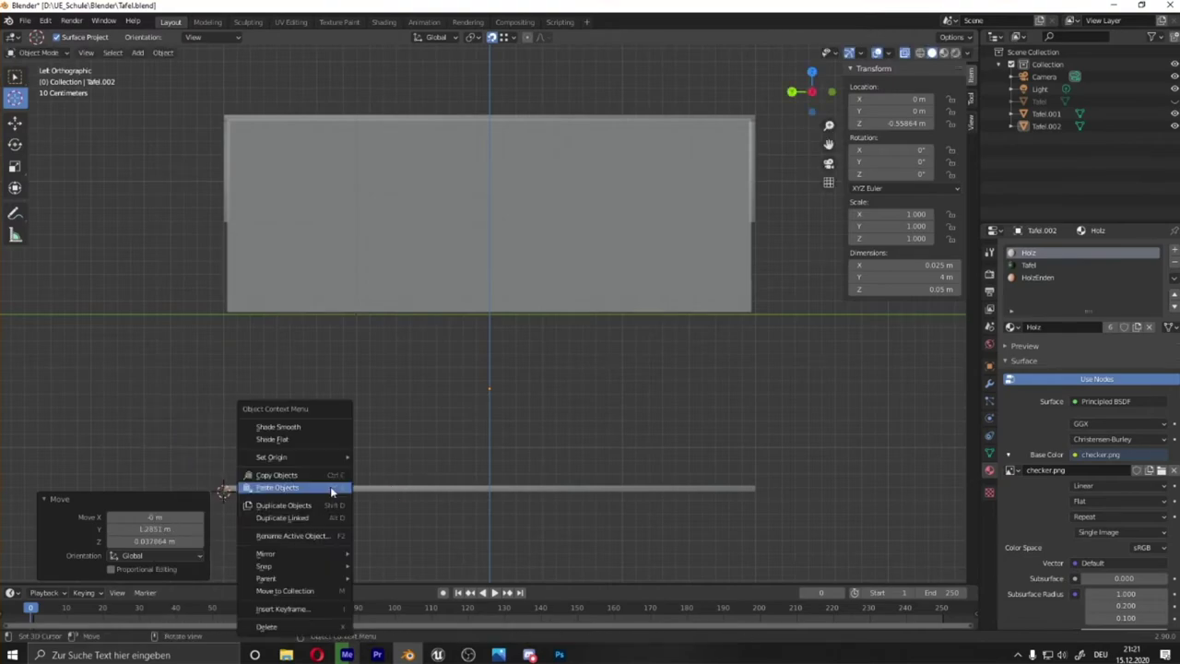
key(Escape)
Reset the beam's location, set its origin to its left end, and snap it into place
key(alt+g)
click(226, 414)
shift+right_click(224, 417)
right_click(240, 414)
click(369, 440)
key(g)
click(552, 381)
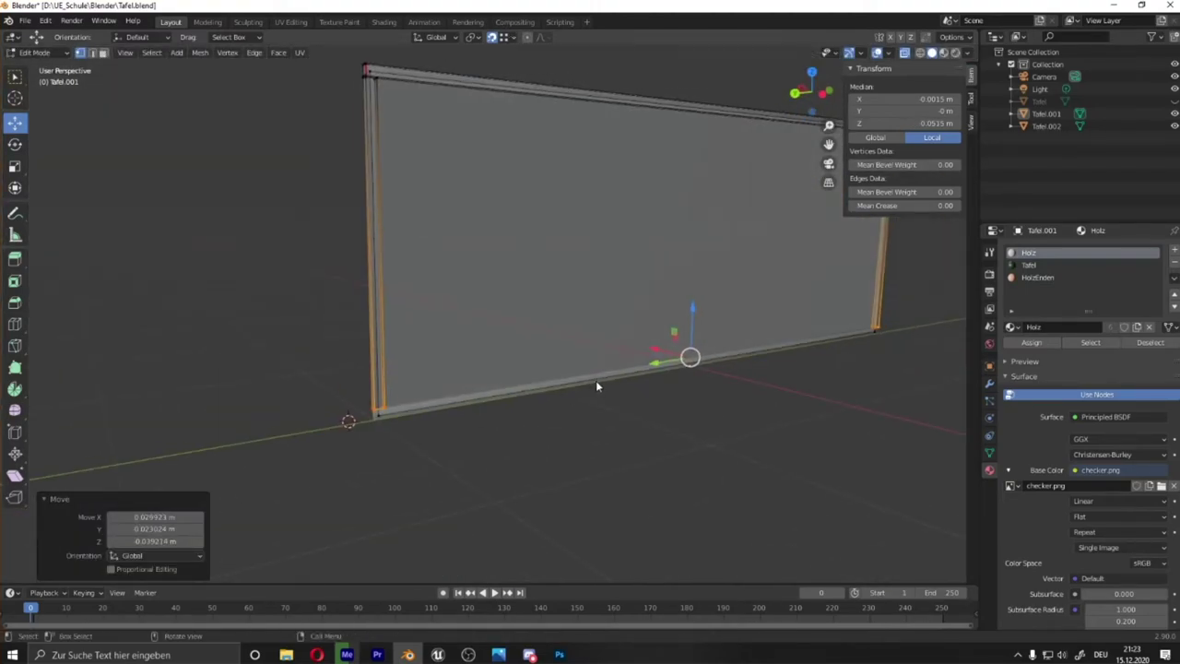
key(Tab)
Join the beam into the board so Tafel.001 becomes 0.025 × 4 × 1.5 m
key(ctrl+j)
key(ctrl+KP_3)
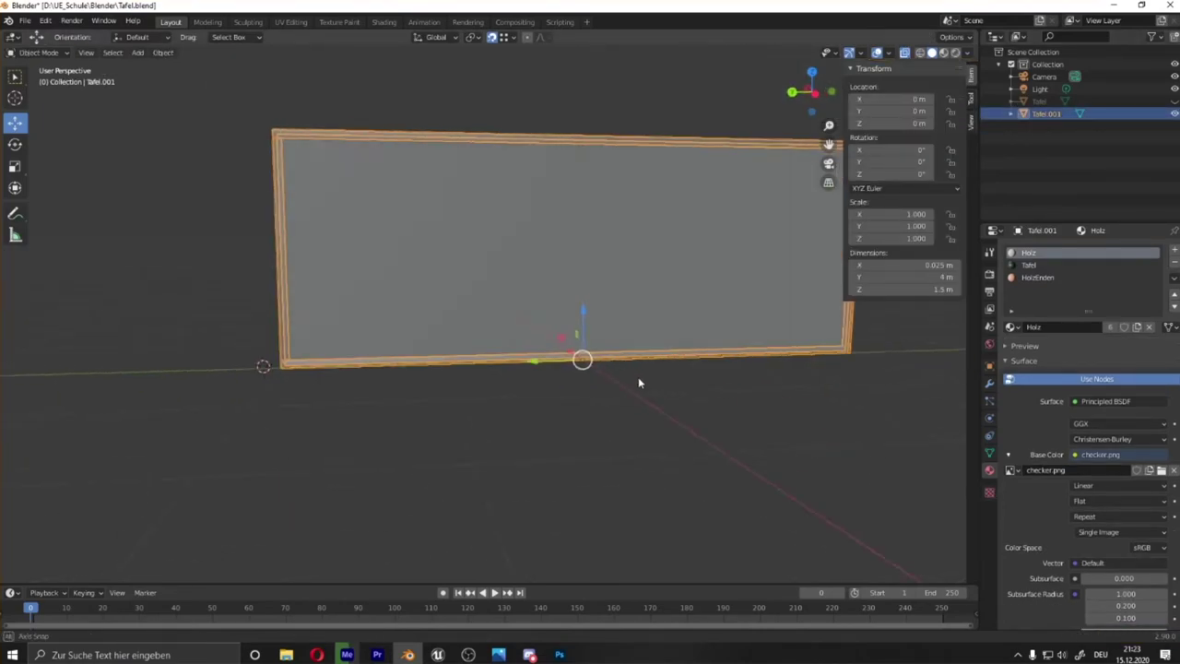
scroll(608, 307, down, 2)
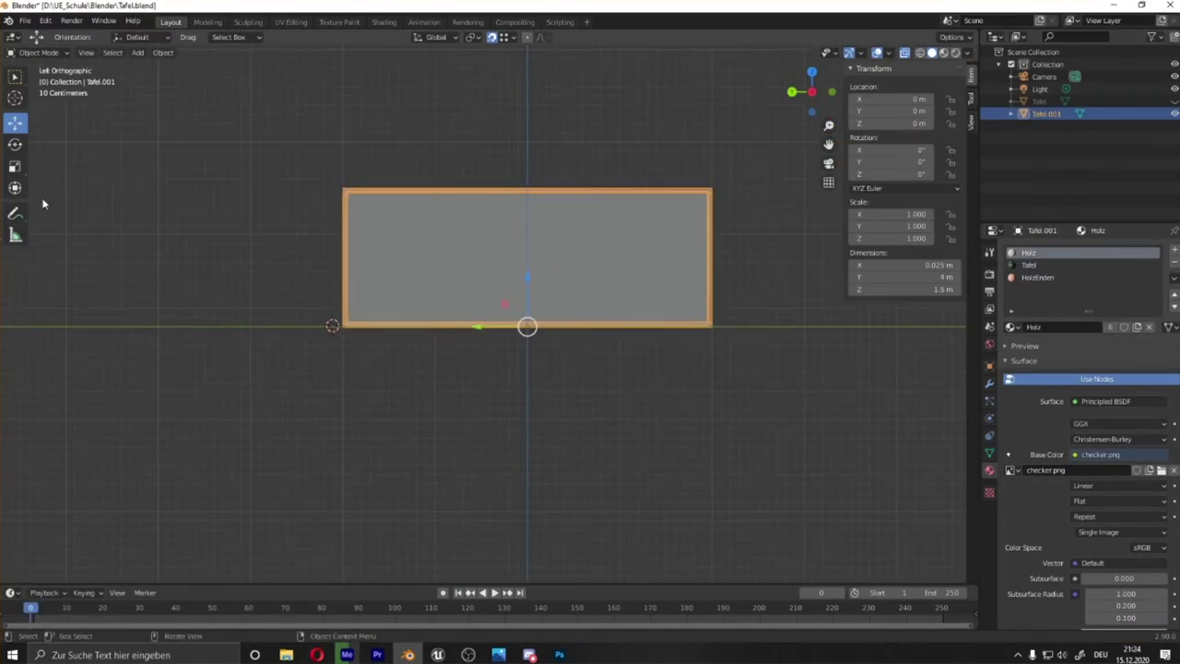
scroll(646, 377, up, 3)
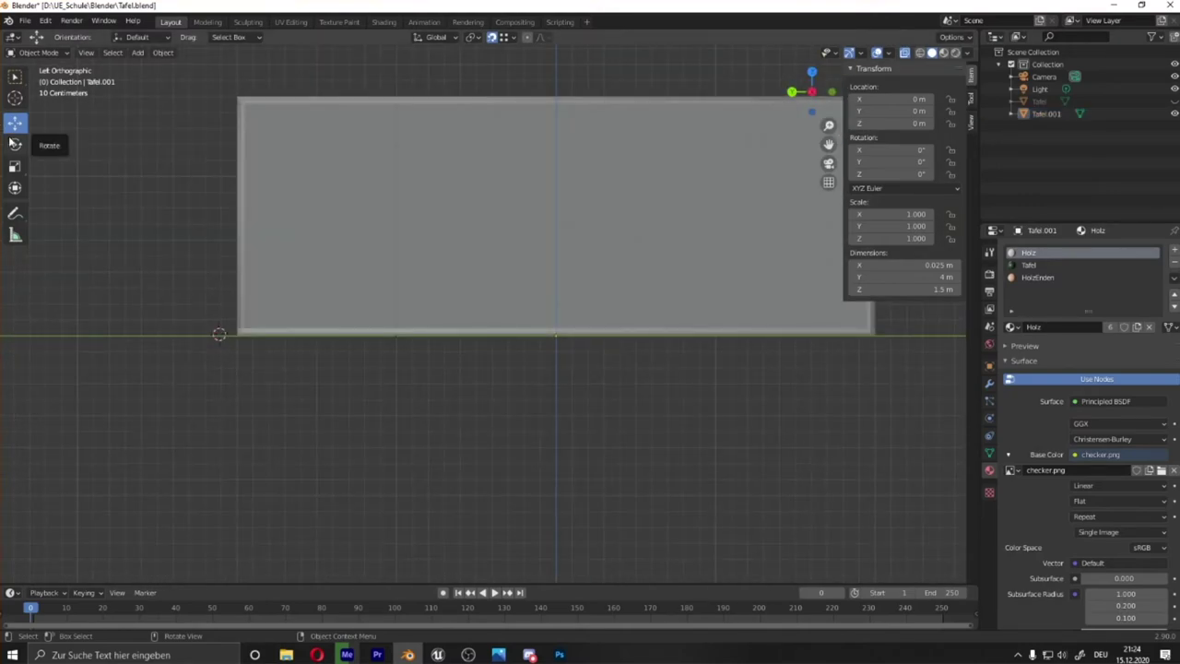
scroll(626, 350, down, 1)
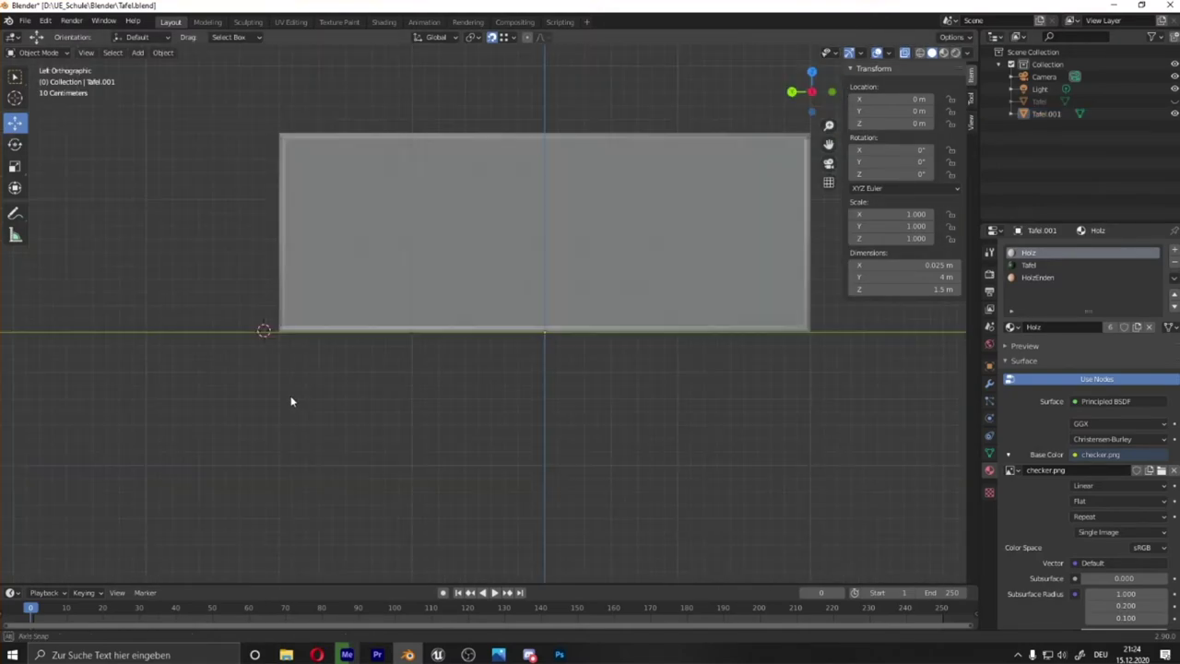
Add a 0.1 m cube and reset its location to the origin
key(shift+a)
click(397, 390)
key(ctrl+z)
key(shift+a)
click(397, 390)
key(alt+g)
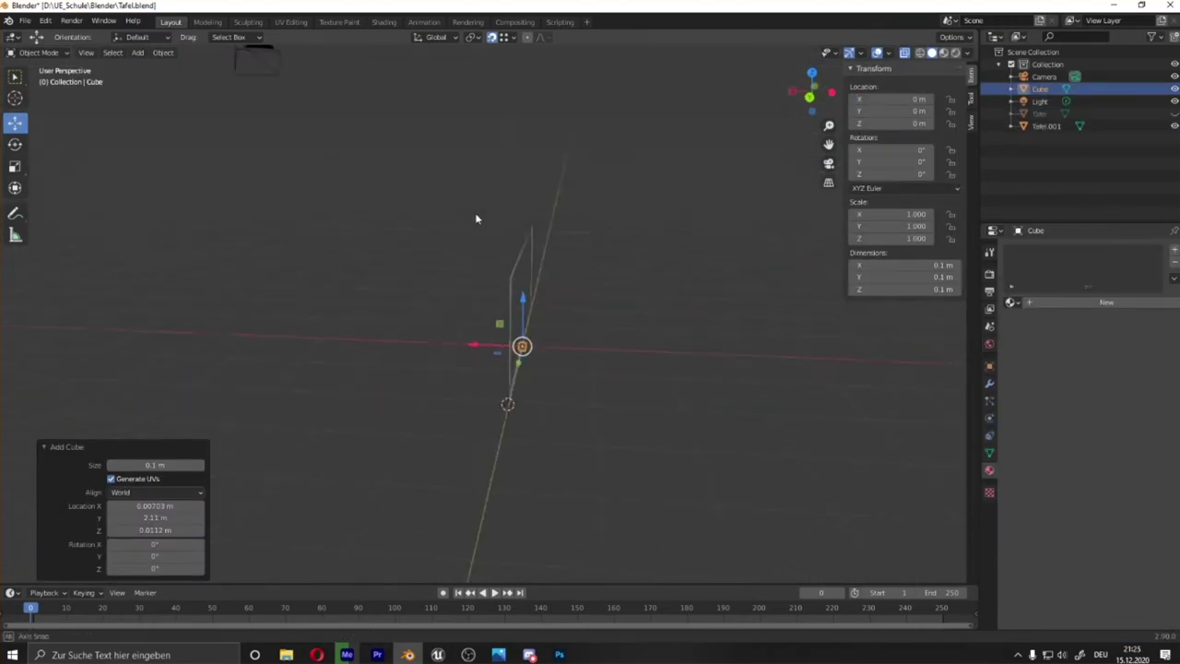
Stretch the helper cube into a reference bar and adjust the board's mesh in Edit Mode
middle_drag(540, 229, 944, 235)
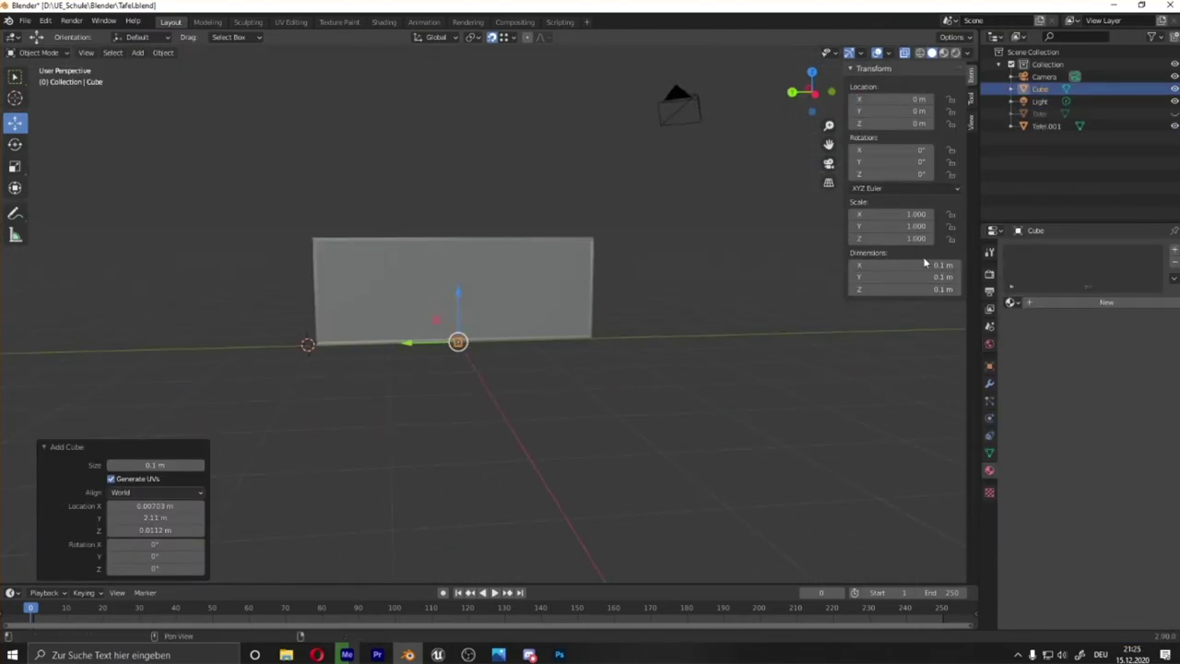
key(KP_3)
click(166, 259)
key(Tab)
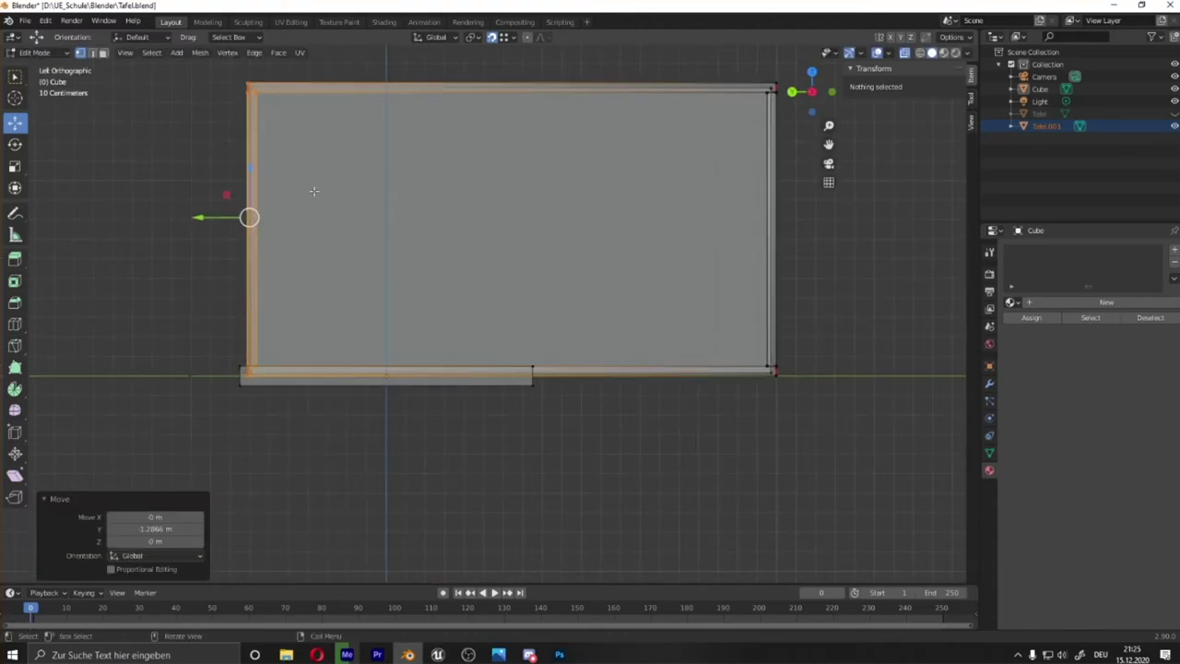
mouse_move(824, 454)
middle_down()
mouse_move(606, 400)
mouse_move(423, 448)
middle_up()
key(Tab)
click(553, 408)
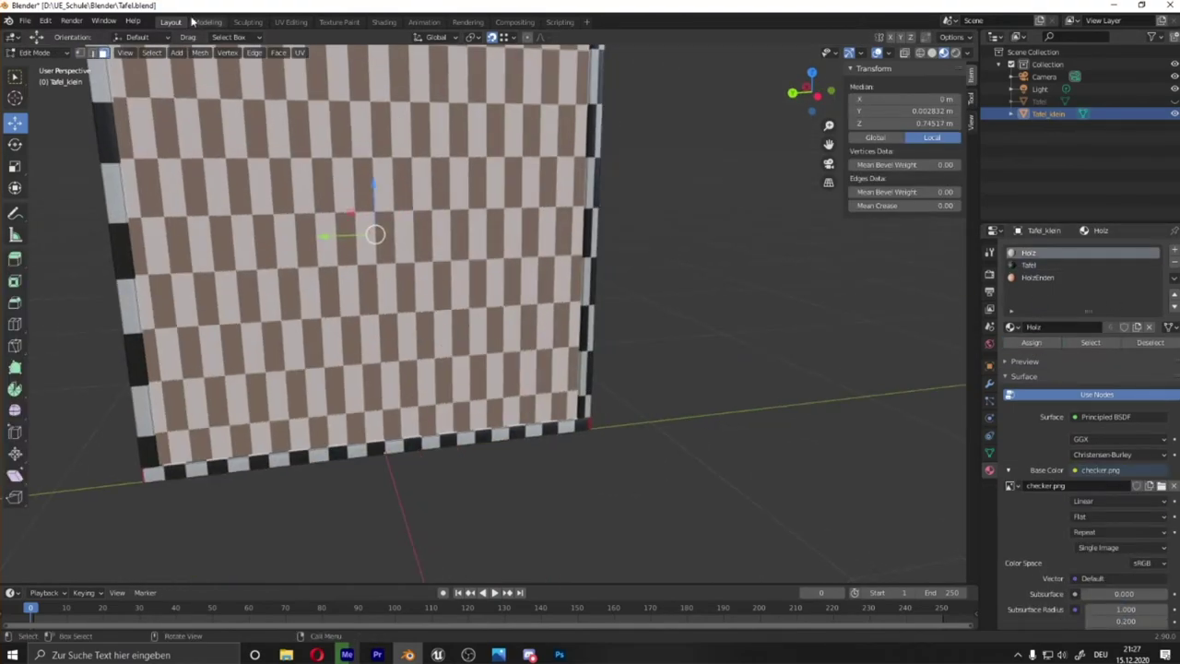
Unwrap the board's UVs in the UV Editing workspace
click(290, 21)
key(u)
click(660, 250)
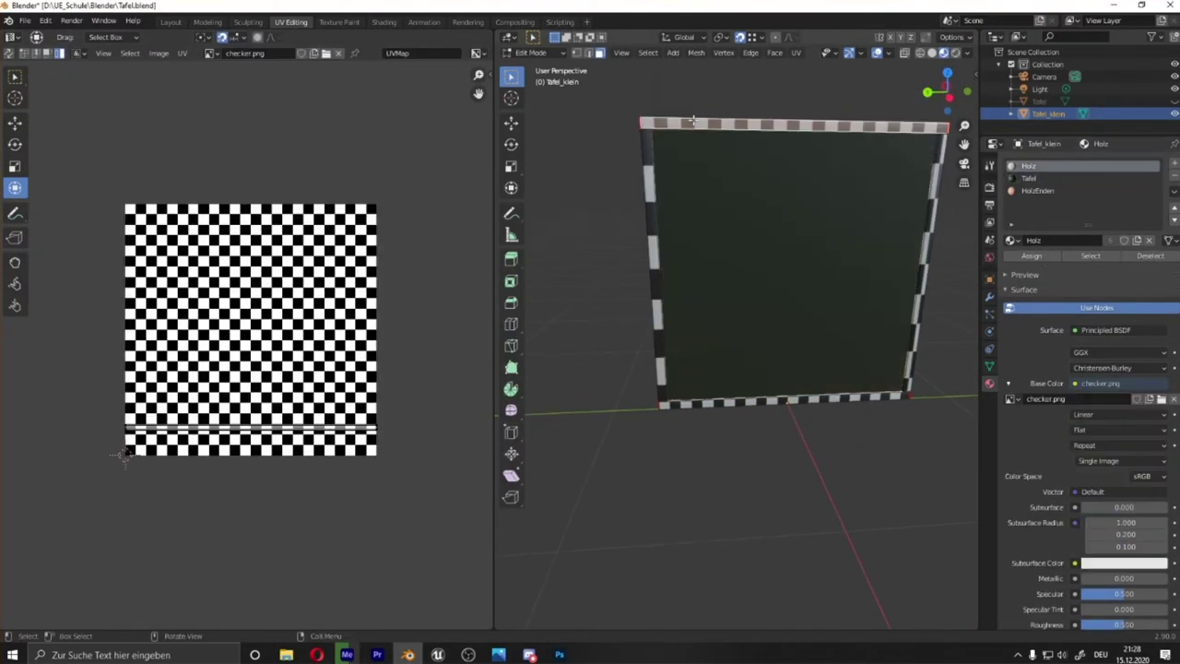
right_click(264, 309)
click(265, 309)
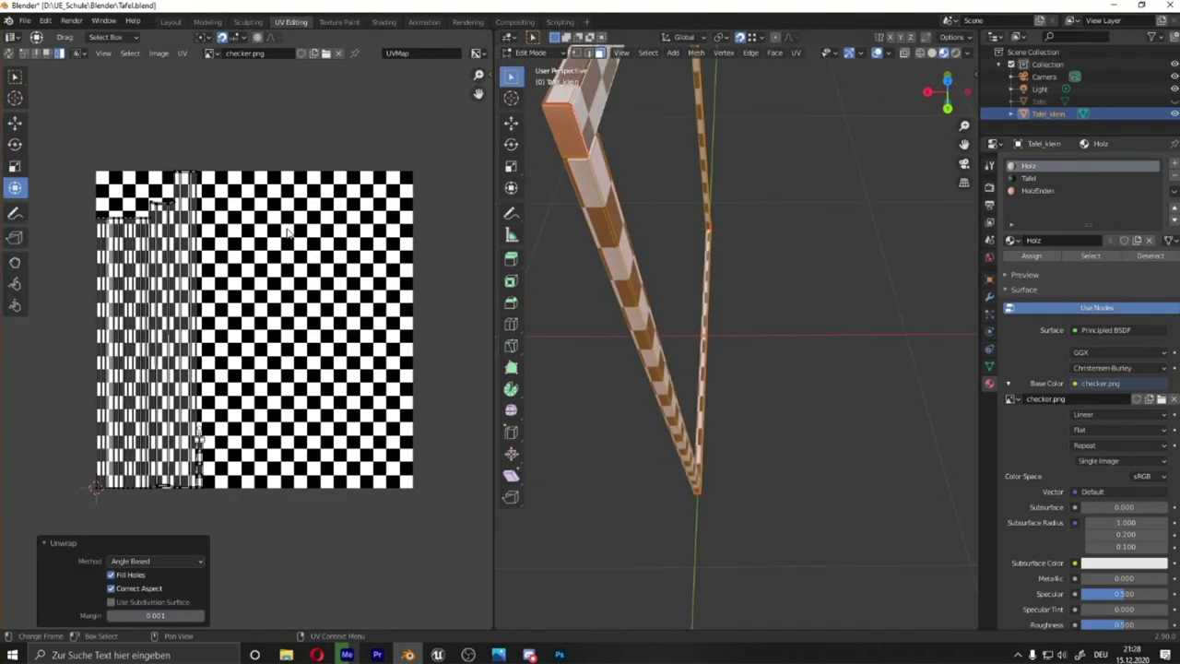
Move the frame's wood strip UV islands onto the checker image
middle_drag(628, 184, 750, 348)
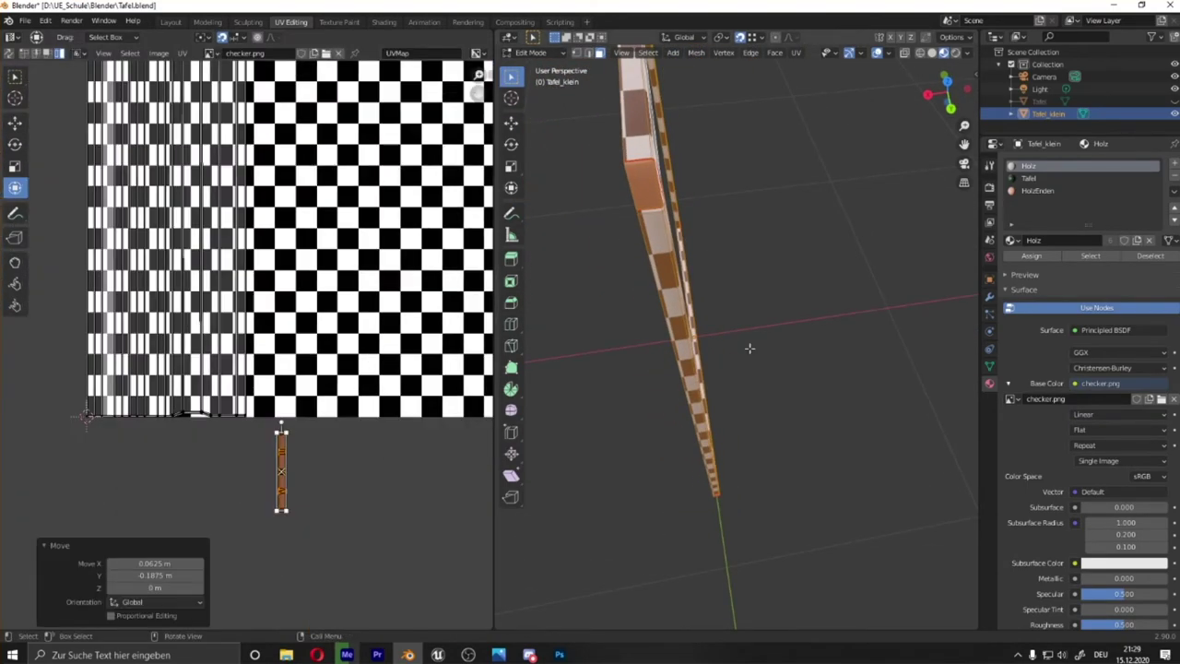
middle_drag(750, 347, 714, 316)
scroll(279, 173, down, 2)
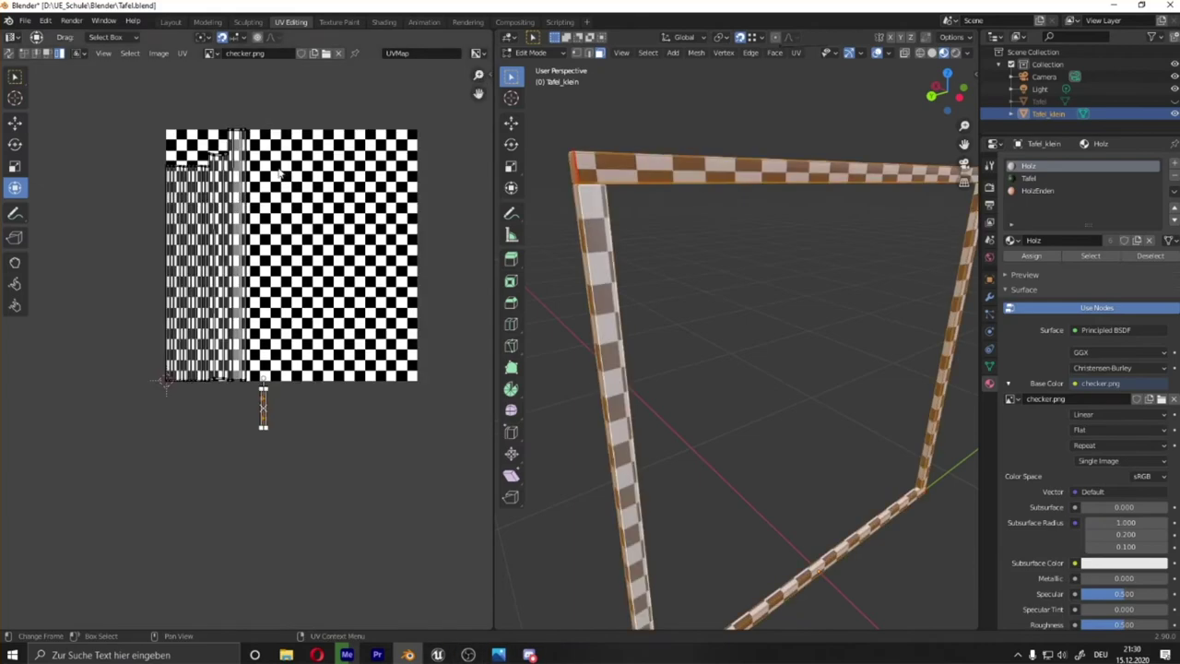
scroll(237, 253, up, 2)
key(g)
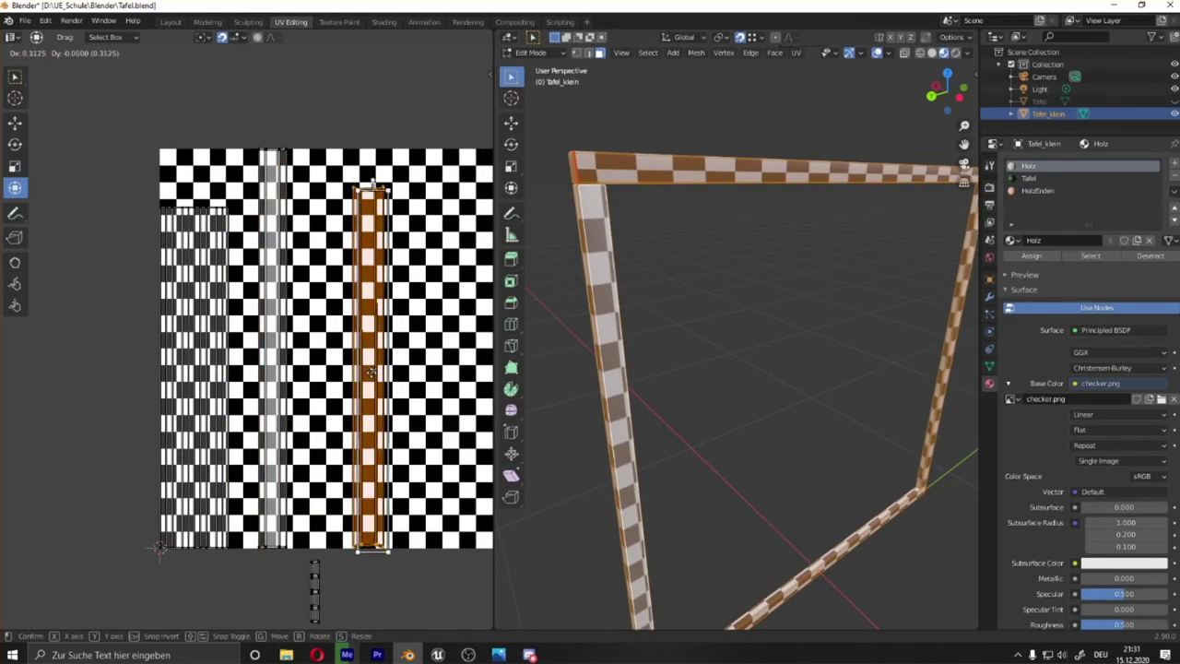
click(240, 345)
key(g)
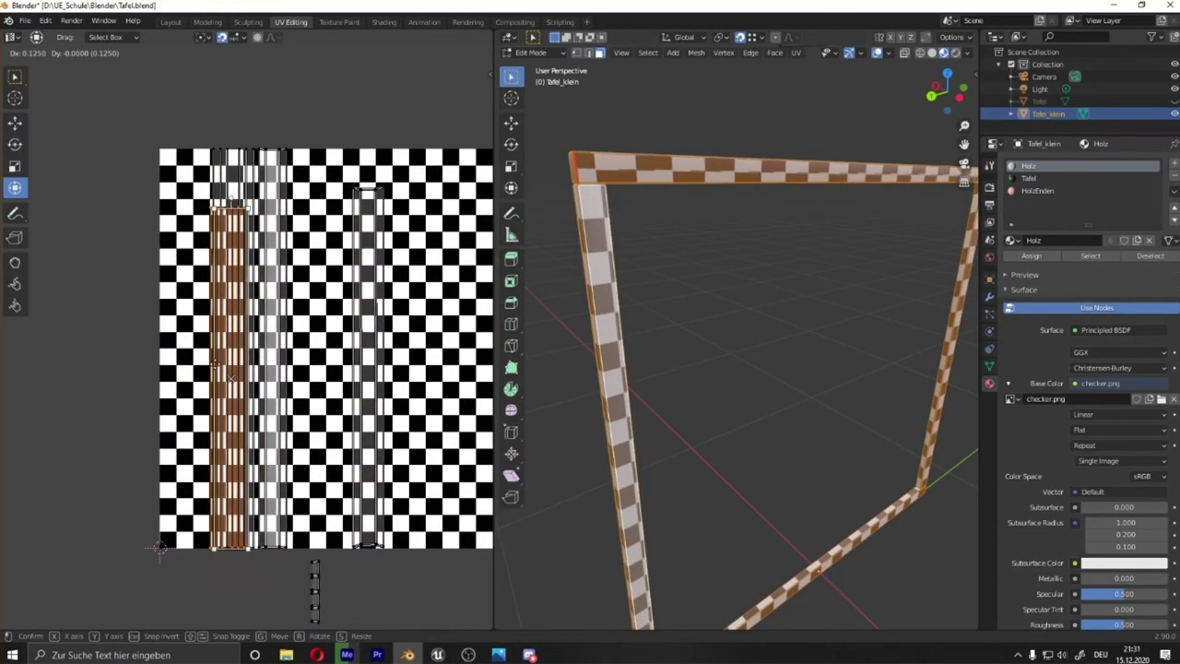
click(376, 304)
Shift the wood strip UVs leftward and scale them to 0.904
scroll(375, 305, up, 1)
scroll(375, 302, down, 1)
scroll(387, 350, up, 5)
scroll(403, 387, up, 1)
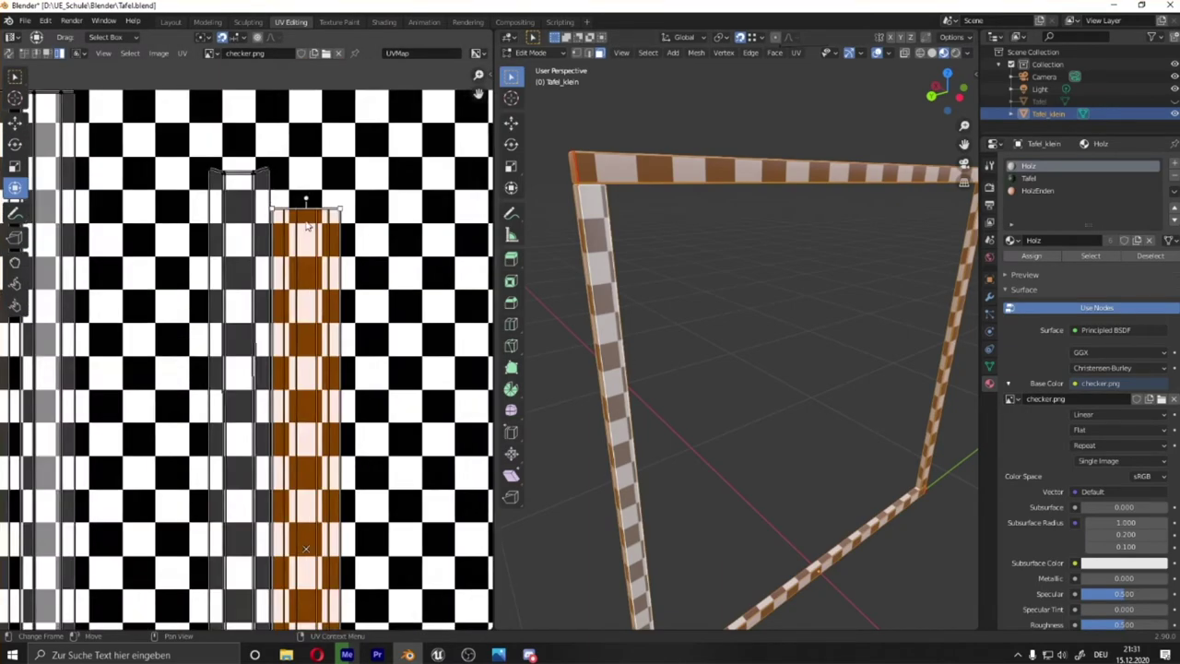
scroll(403, 450, up, 1)
scroll(403, 450, down, 6)
key(g)
click(281, 405)
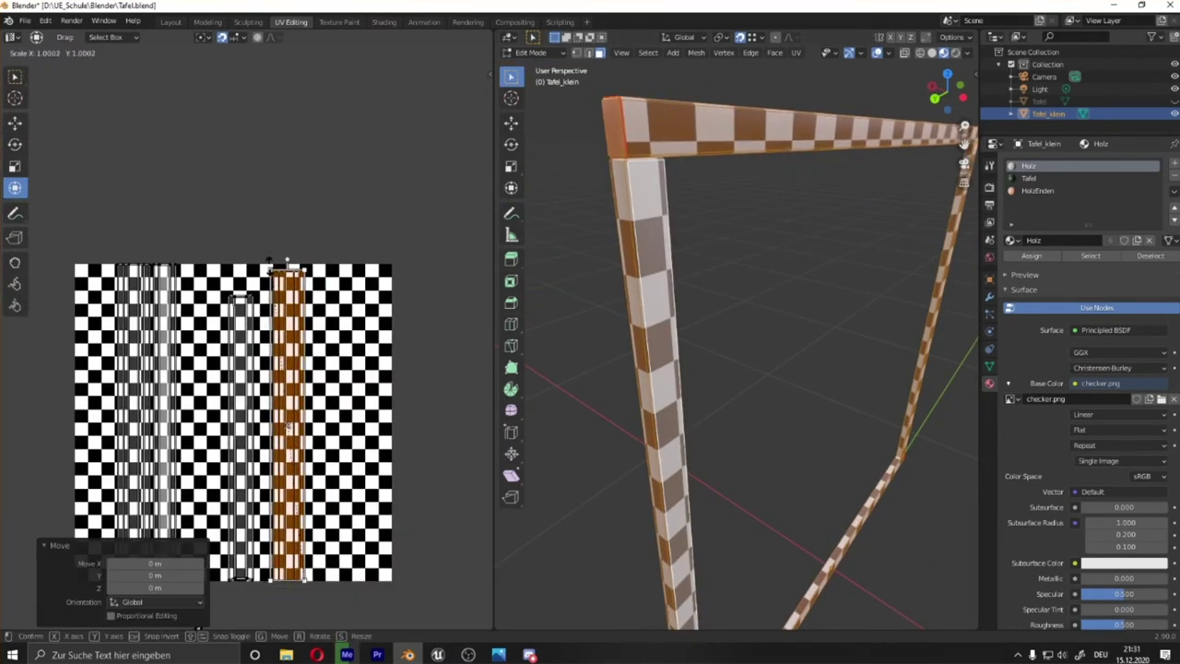
key(g)
click(218, 408)
scroll(277, 424, up, 3)
Select all of the frame's UV islands and move them together
scroll(305, 442, up, 3)
scroll(320, 450, up, 1)
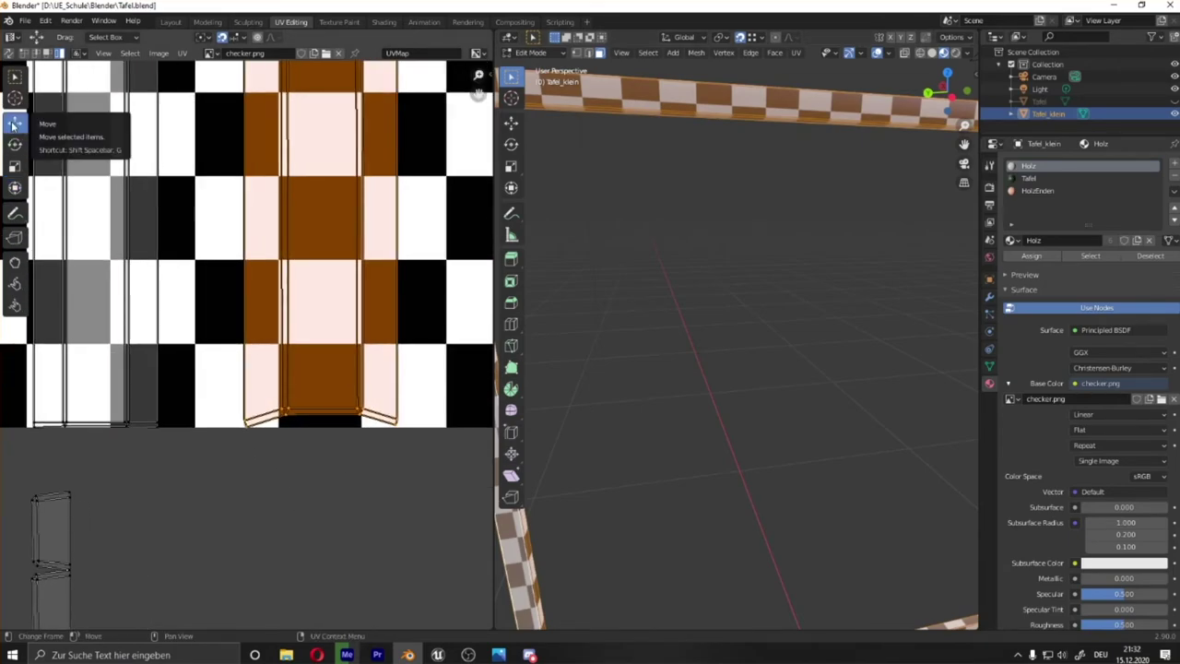
click(58, 54)
scroll(276, 323, down, 3)
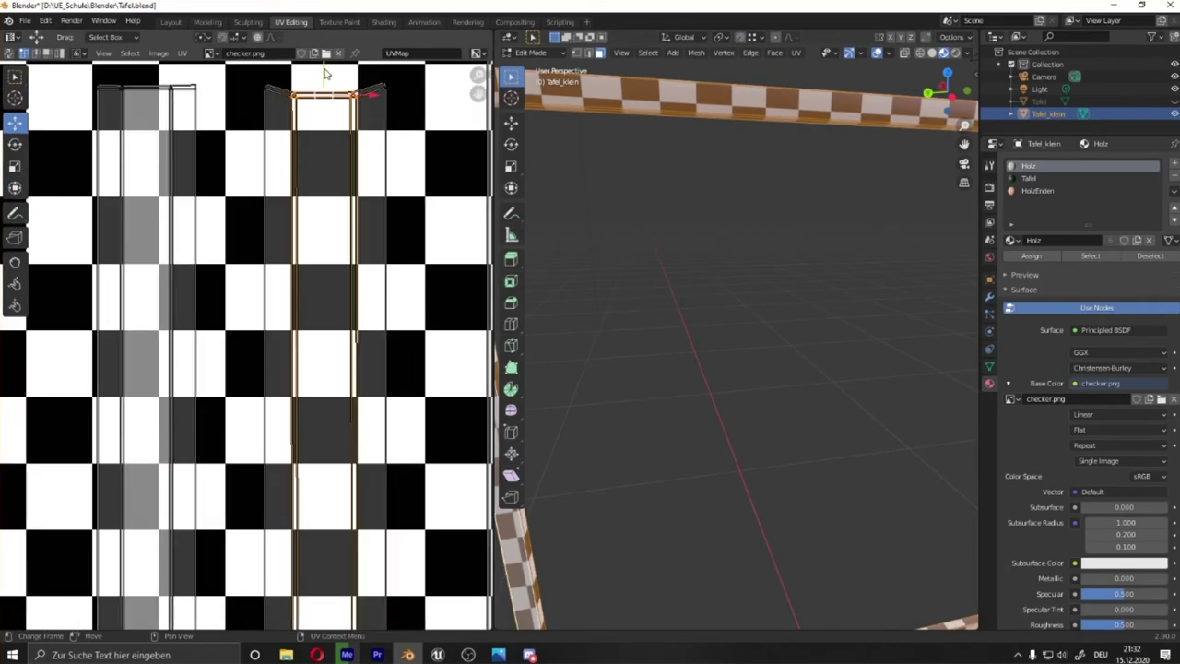
scroll(196, 296, down, 3)
scroll(197, 296, down, 3)
key(a)
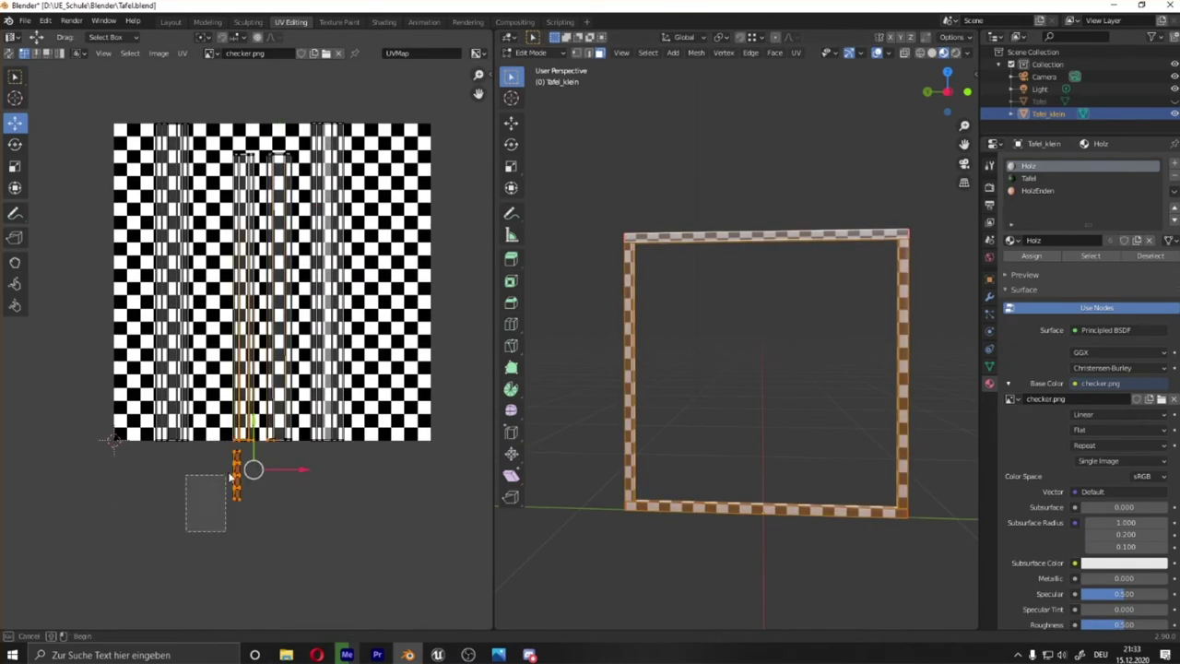
drag(256, 469, 101, 322)
scroll(148, 285, down, 2)
Rotate the frame UVs 90 degrees and reposition them
key(a)
click(15, 144)
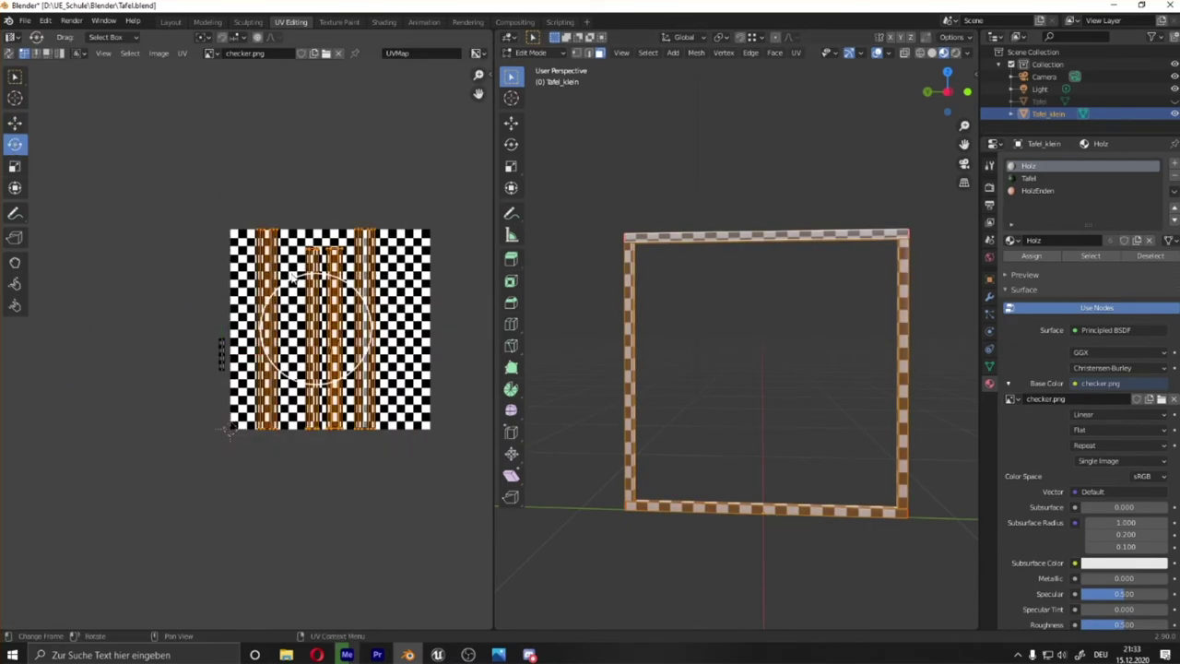
drag(277, 388, 230, 277)
click(14, 122)
drag(219, 342, 329, 473)
scroll(330, 473, up, 3)
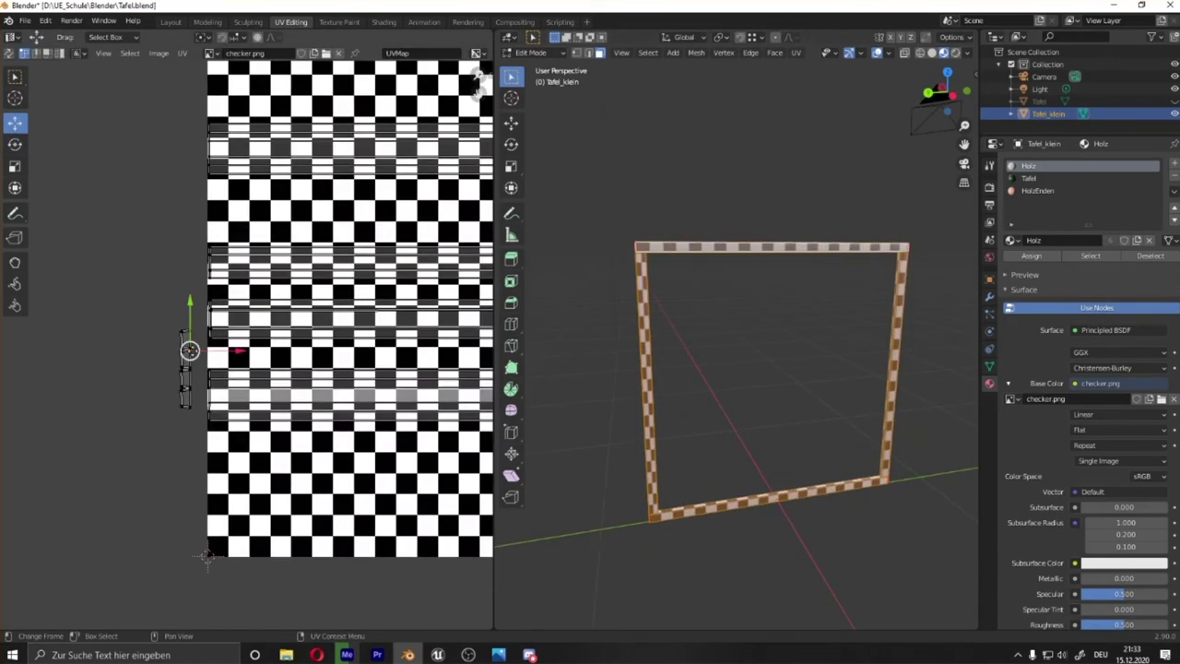
scroll(138, 350, up, 3)
scroll(132, 358, down, 4)
Scale up the UVs and fit them inside the checker image
key(shift+space)
key(s)
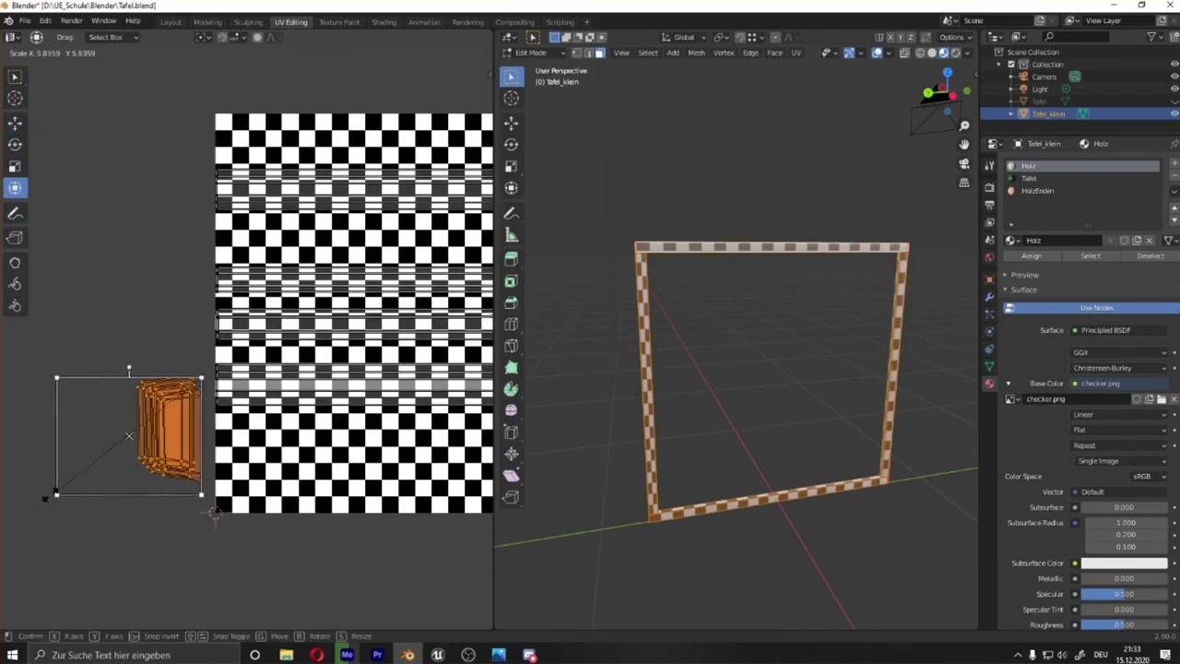
click(214, 514)
drag(201, 378, 291, 255)
drag(231, 350, 327, 331)
key(alt+a)
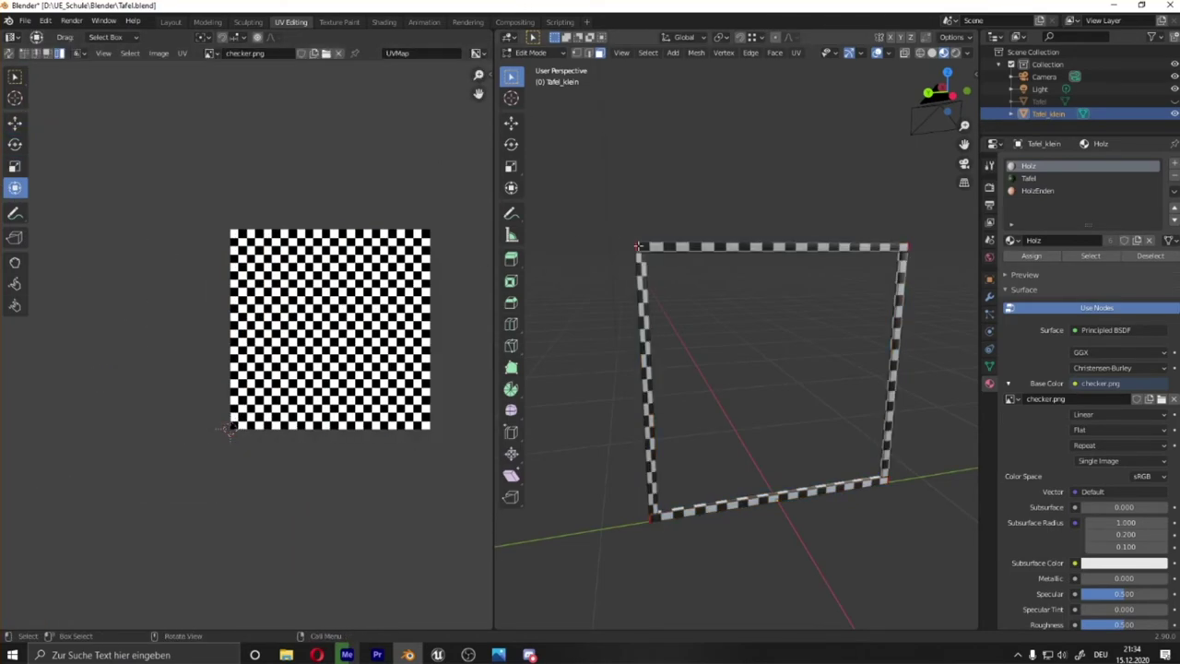
Return to Object Mode and start an FBX export to the Möbel folder
middle_drag(638, 246, 768, 223)
key(Tab)
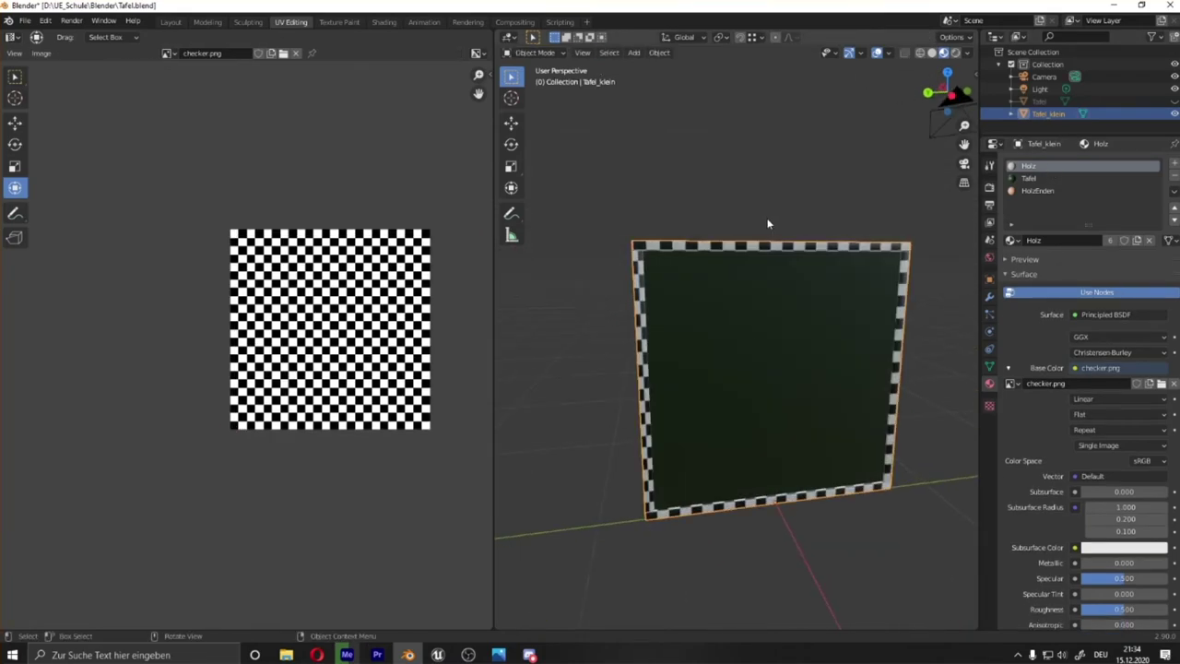
click(25, 20)
click(185, 276)
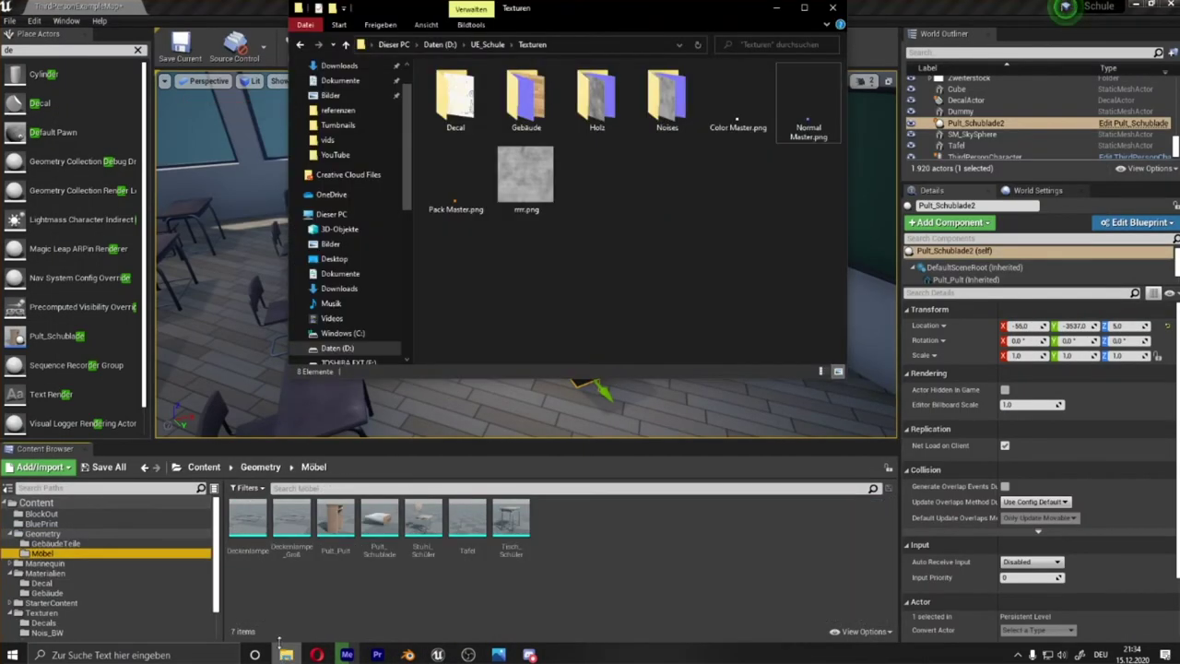
Import Tafel_Klein.fbx into the Geometry/Möbel folder
click(488, 44)
double_click(451, 96)
mouse_move(461, 148)
mouse_down()
mouse_move(518, 523)
mouse_move(566, 264)
mouse_up()
click(646, 629)
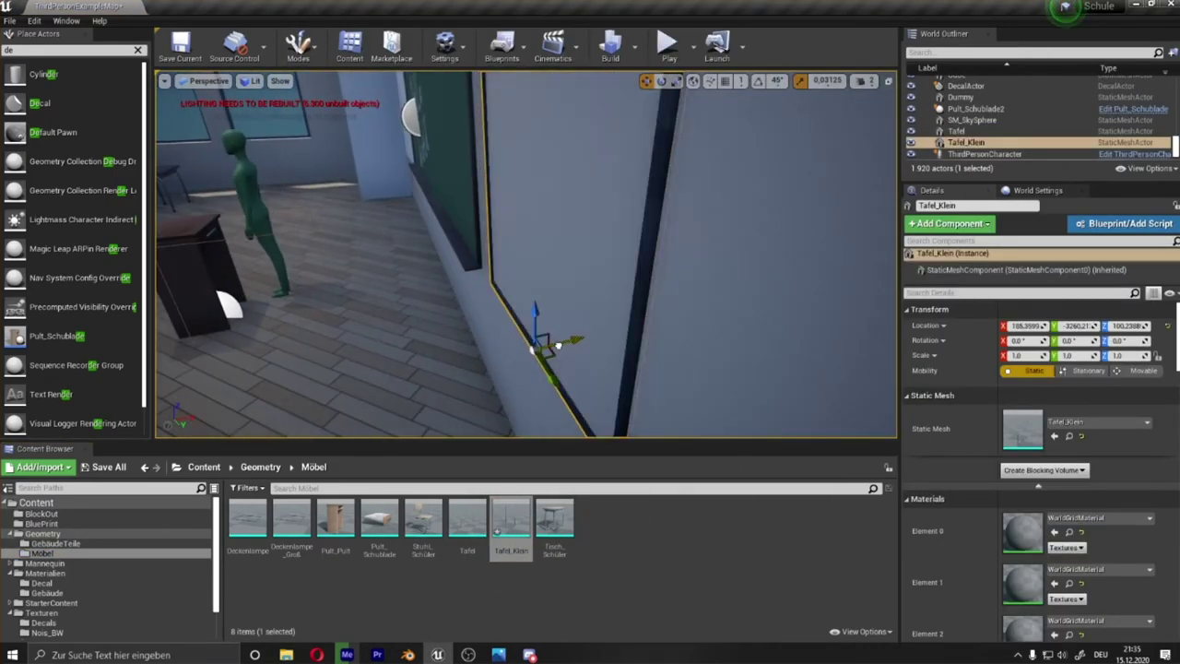
Place Tafel_Klein on the wall beside the big chalkboard
right_drag(517, 276, 505, 312)
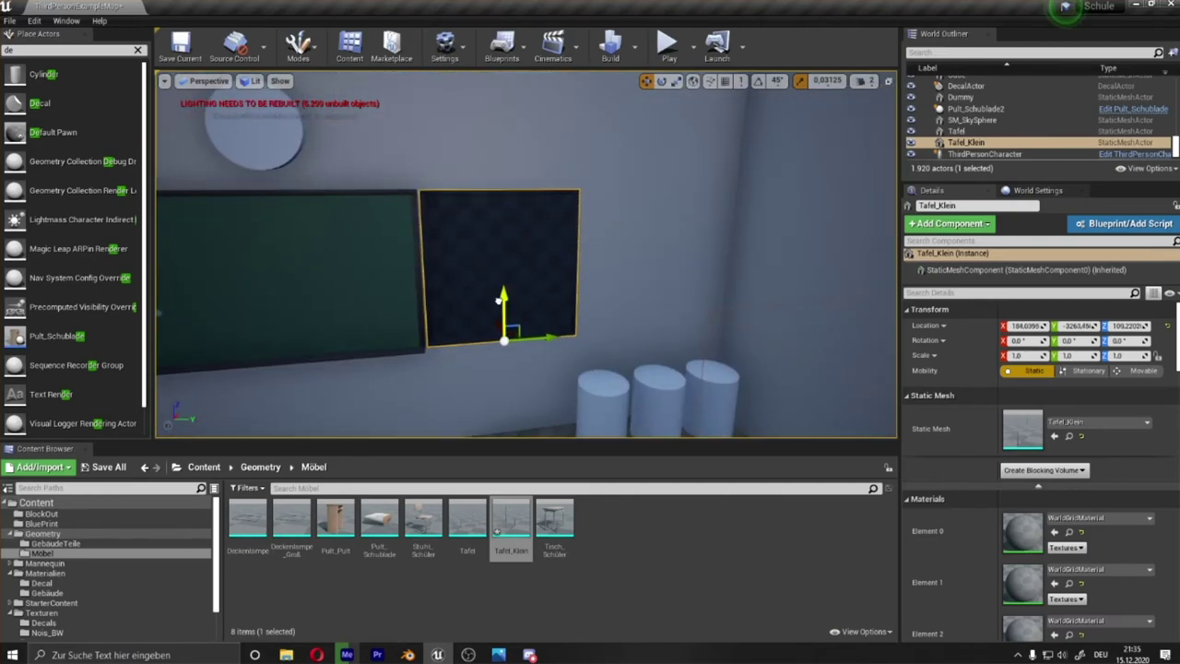
scroll(505, 312, down, 5)
click(470, 250)
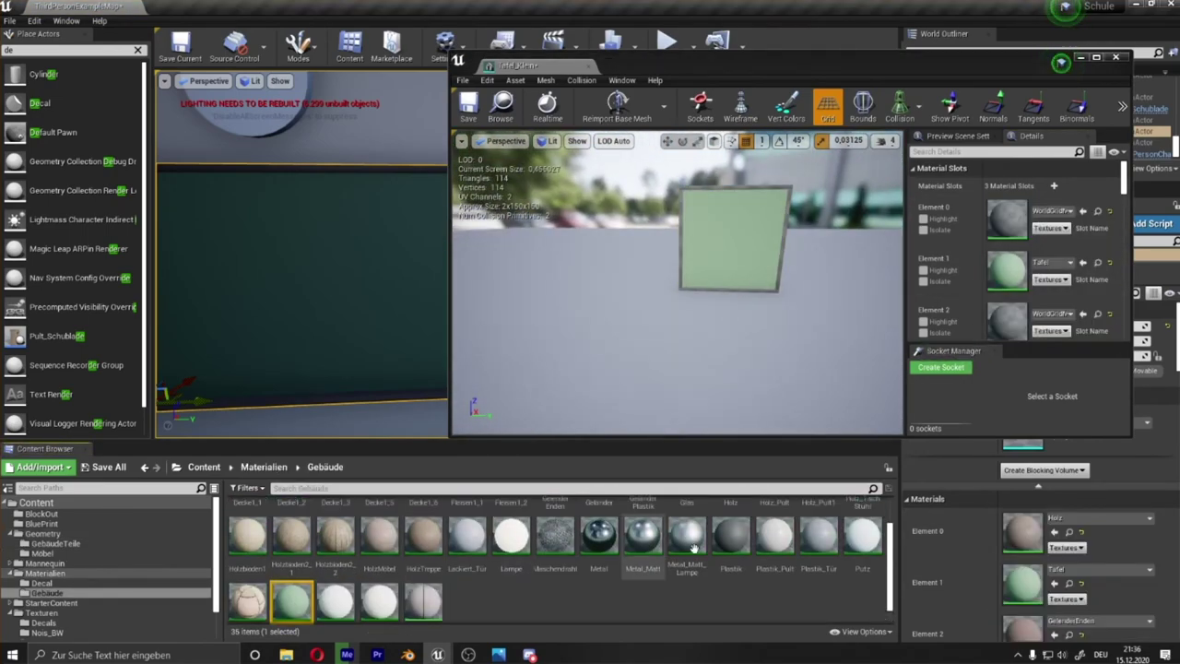
Assign Tafel, Holz and GelaenderEnden to Tafel_Klein's material slots and close its editor
click(555, 521)
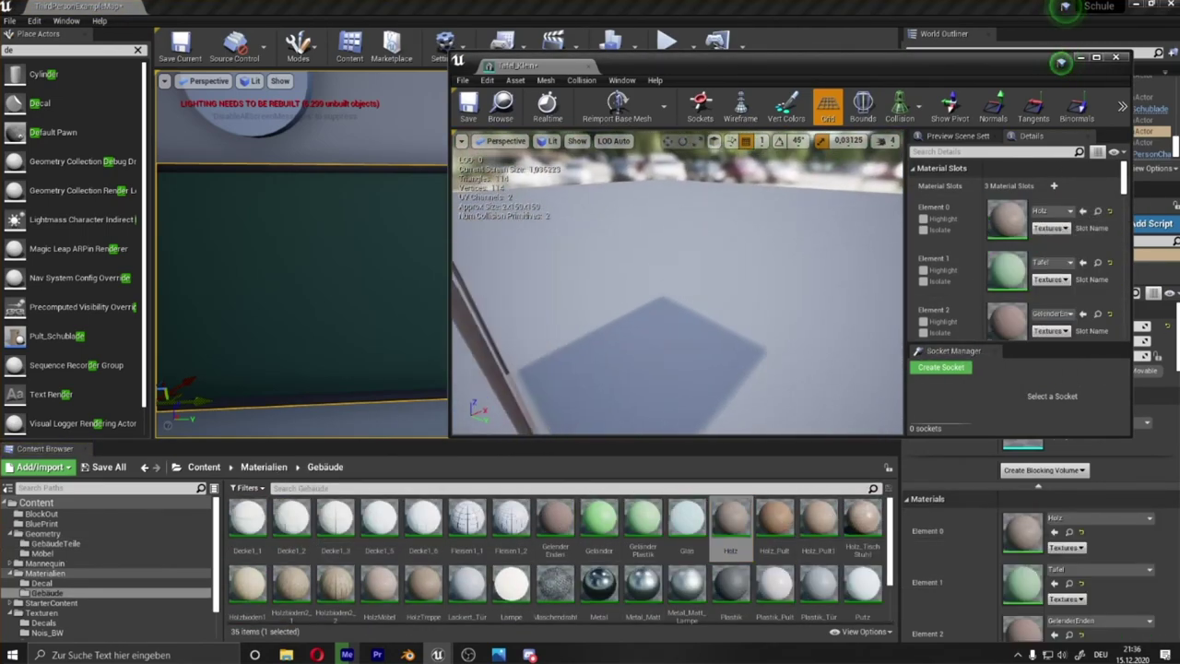
click(730, 521)
click(1116, 57)
mouse_move(525, 276)
mouse_down()
mouse_move(553, 258)
mouse_move(525, 277)
mouse_move(526, 295)
mouse_move(535, 272)
mouse_up()
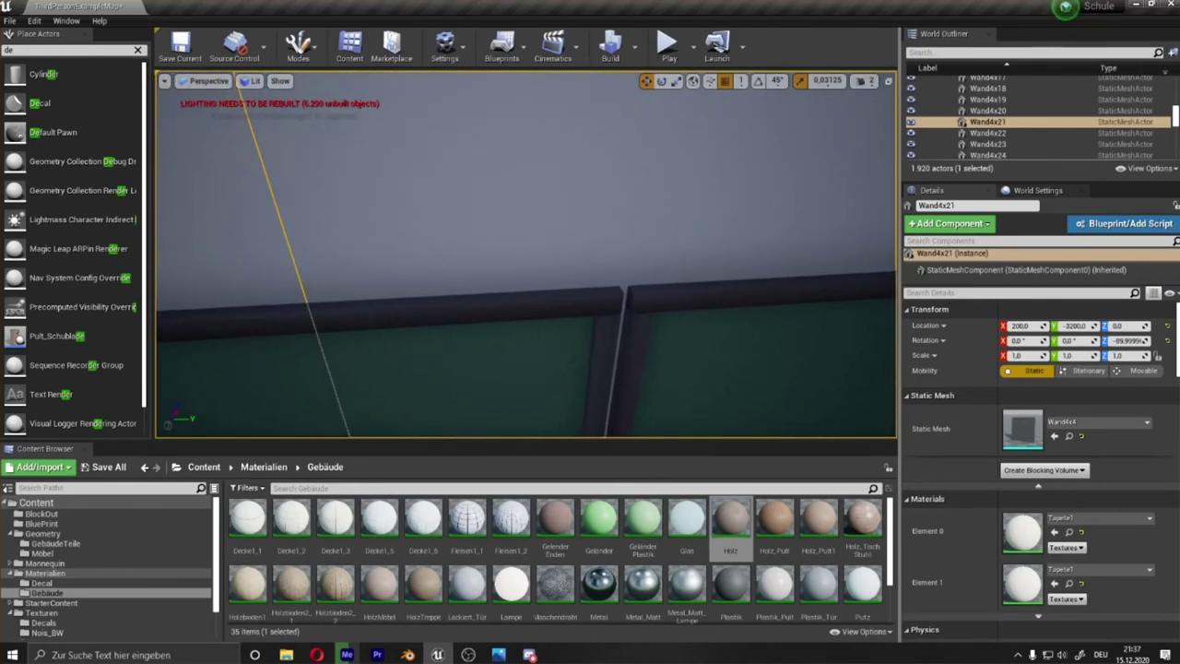
Select Tafel_Klein and set the position grid snap to 5
drag(588, 407, 435, 352)
click(406, 303)
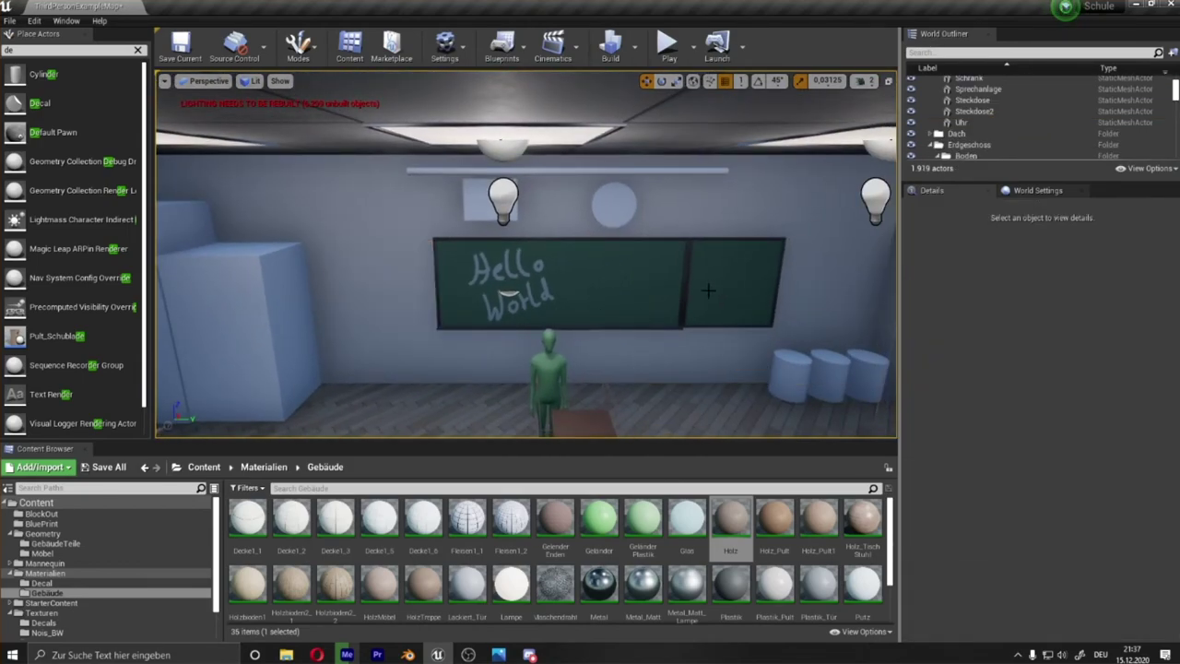
click(710, 291)
click(740, 82)
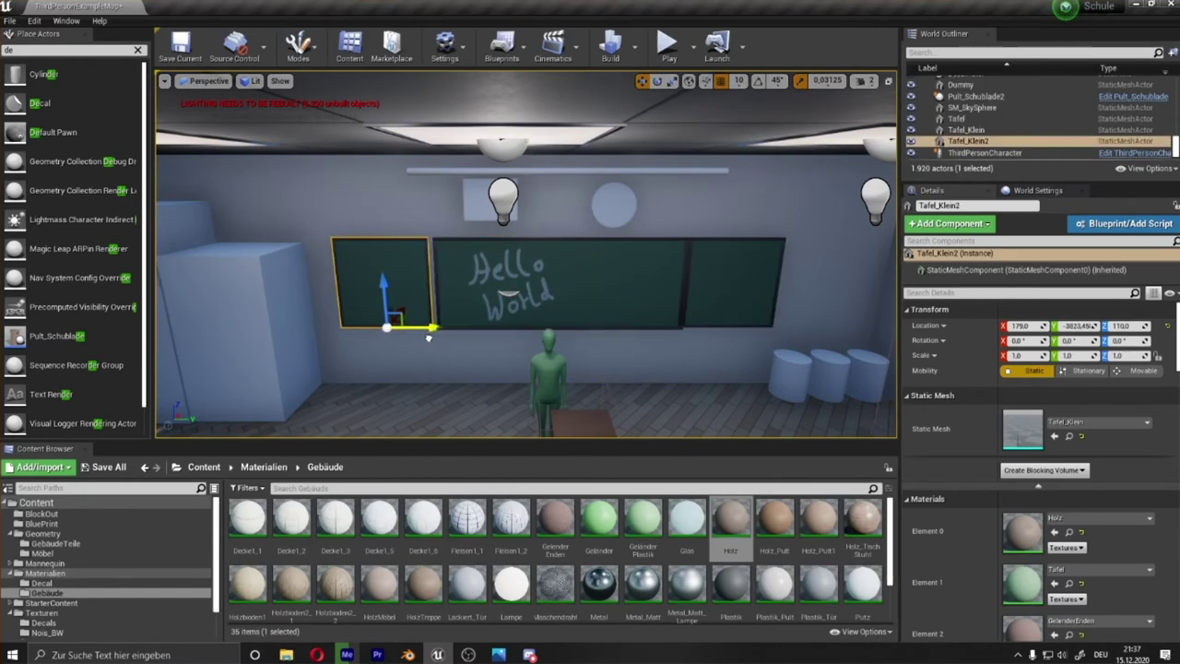
click(737, 82)
click(742, 121)
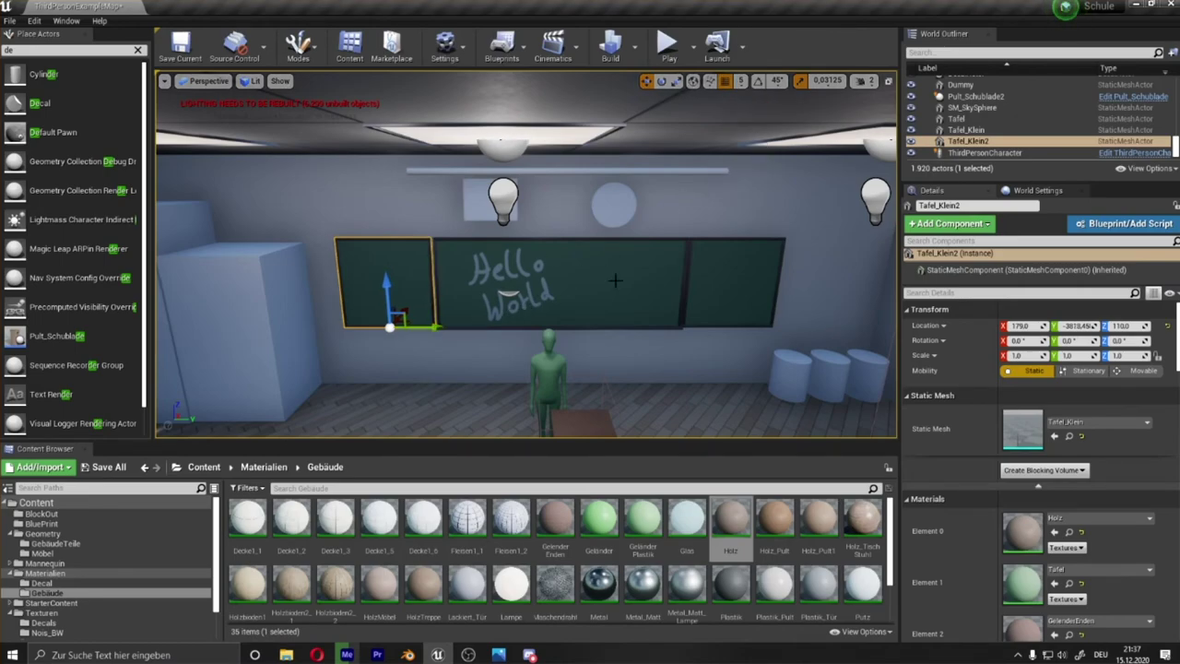
Duplicate Tafel_Klein as Tafel_Klein2 on the left of the Hello World board
click(715, 360)
mouse_move(716, 360)
right_down()
mouse_move(646, 350)
mouse_move(620, 319)
right_up()
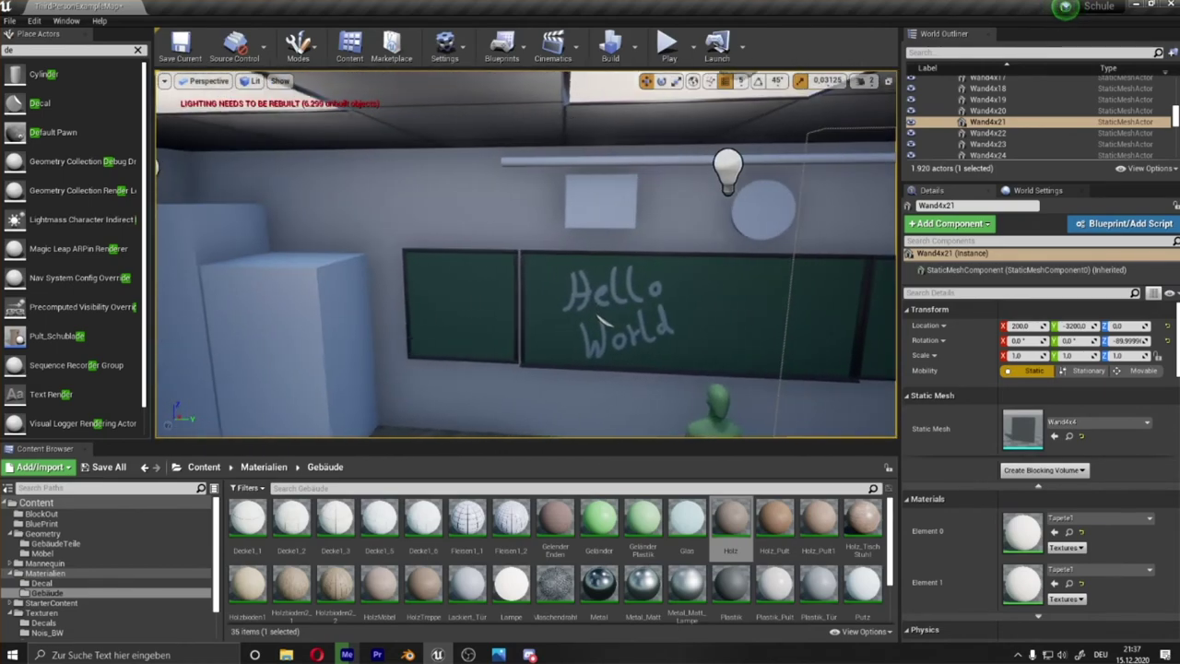
right_drag(620, 320, 646, 314)
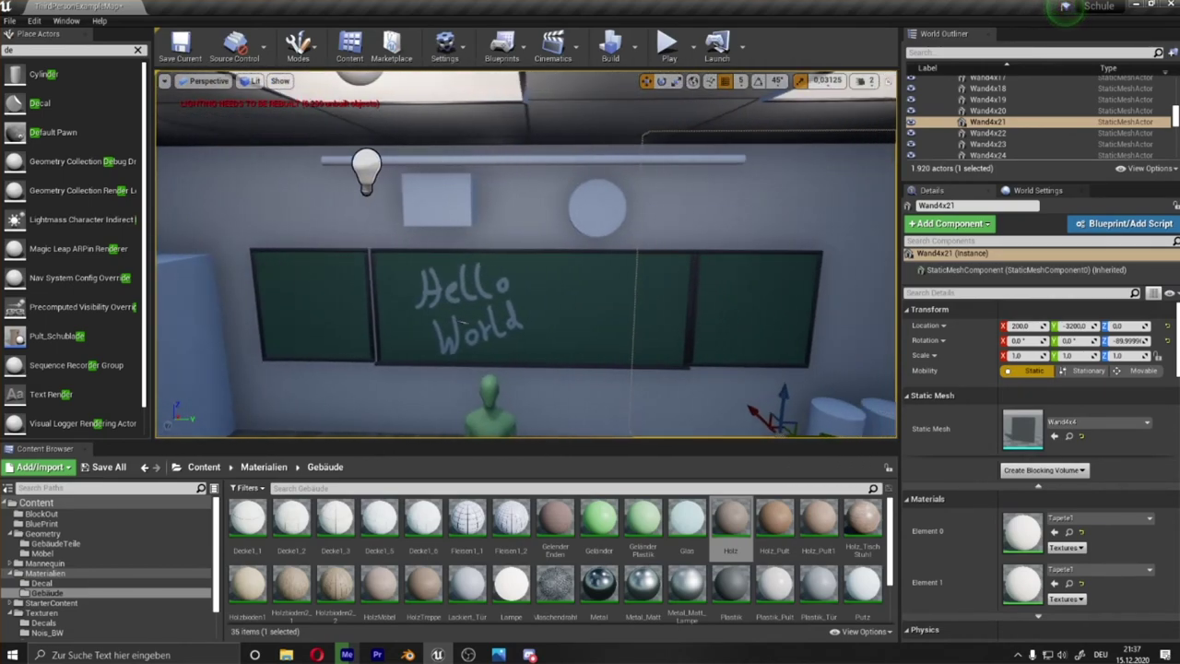
click(713, 322)
click(741, 83)
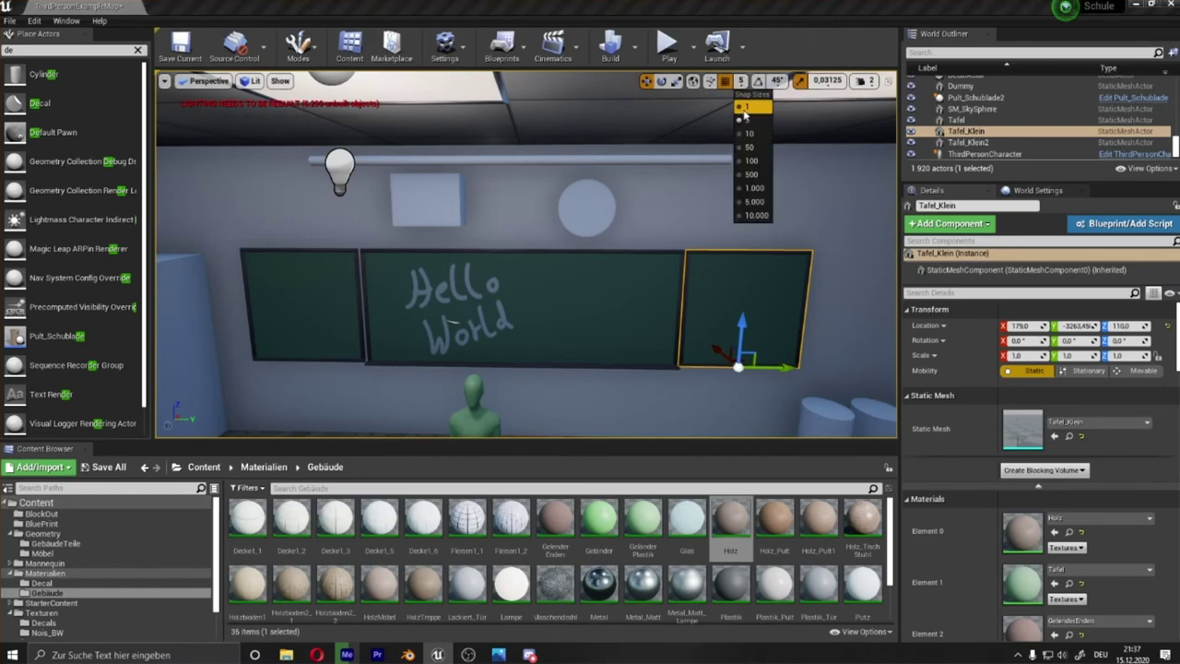
Use a finer grid snap to align both small boards flush with Tafel at Z 110, then save
click(778, 368)
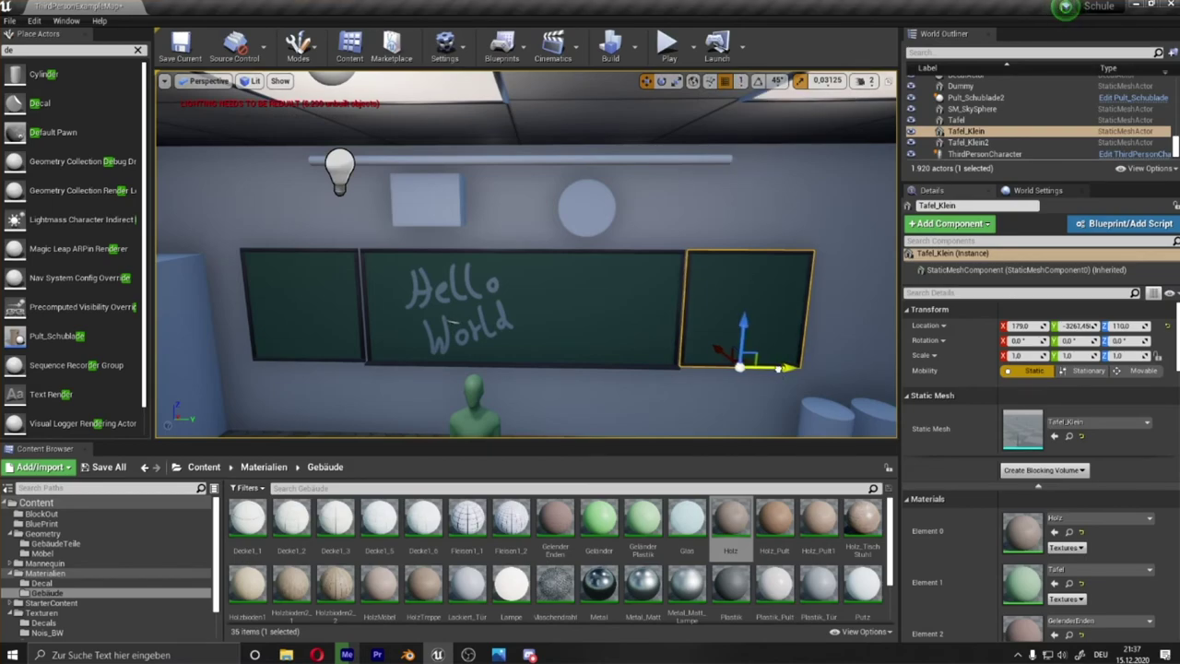
right_drag(447, 320, 480, 295)
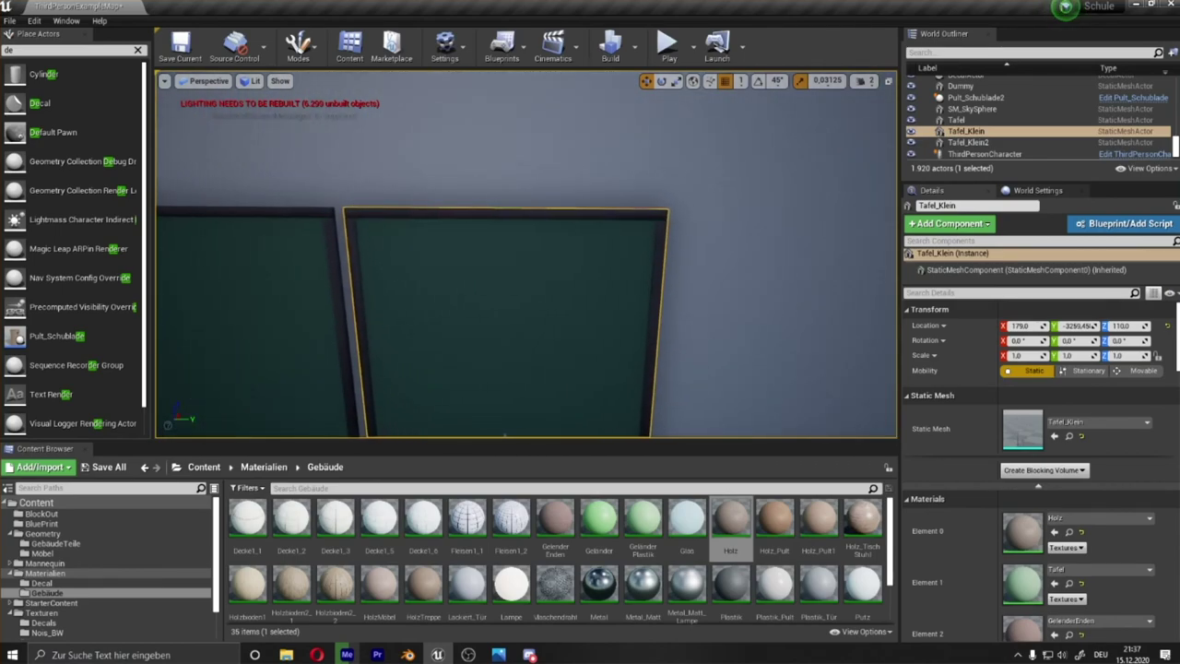
right_drag(715, 374, 714, 387)
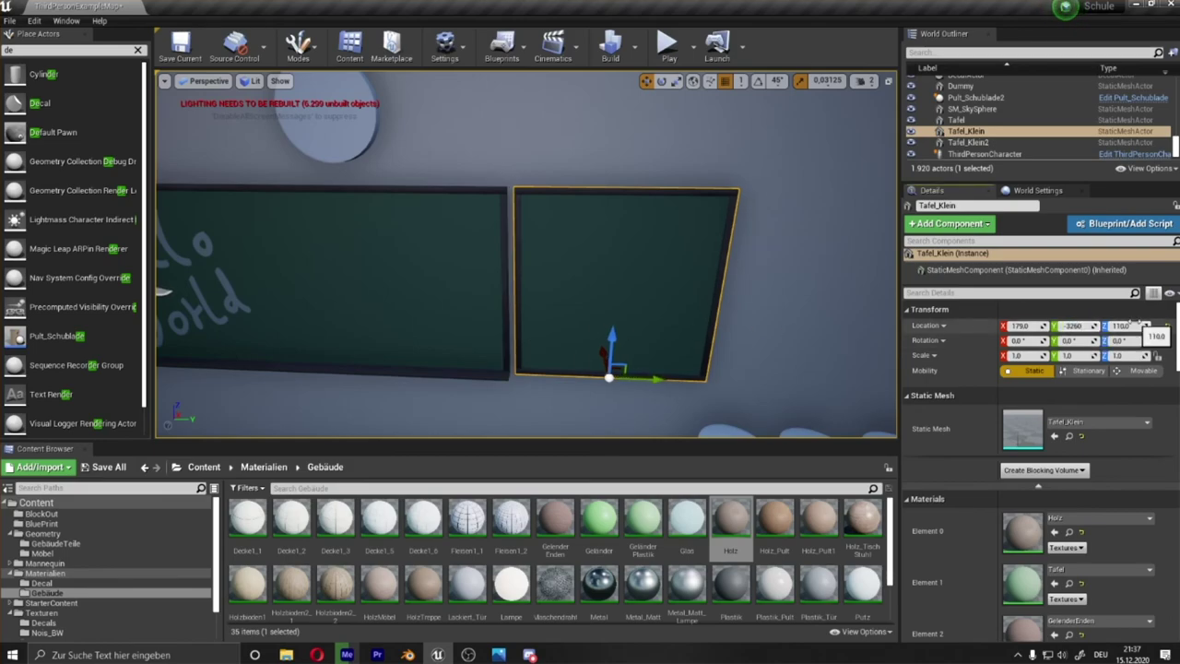
right_drag(517, 263, 517, 262)
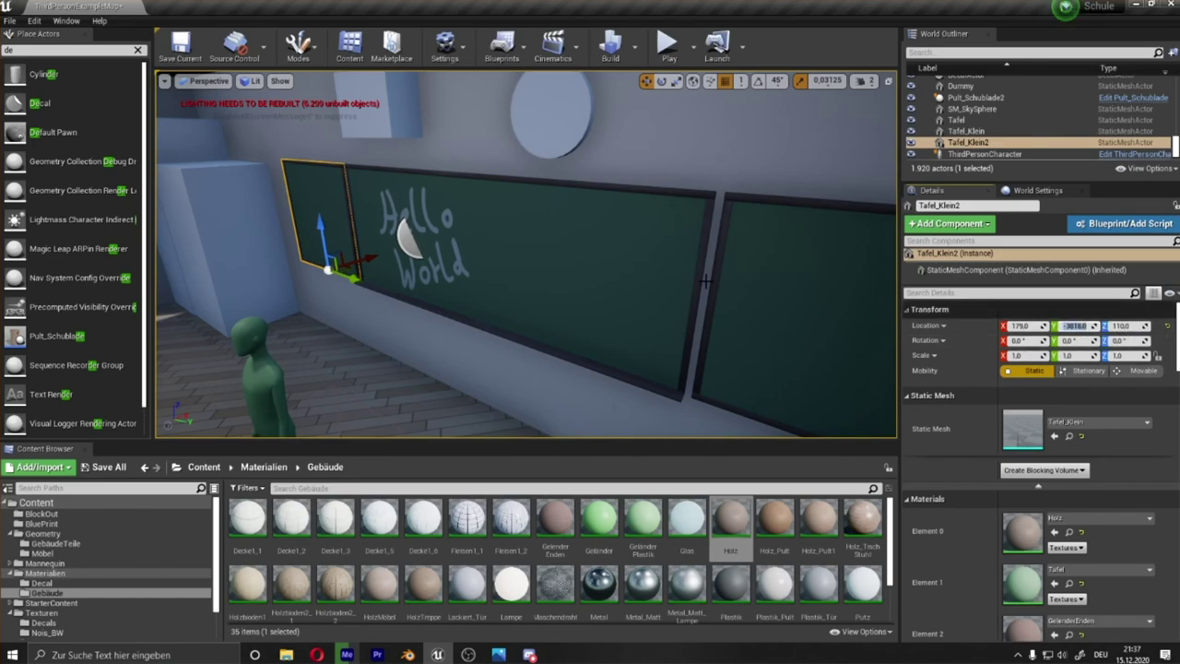
right_drag(744, 292, 744, 292)
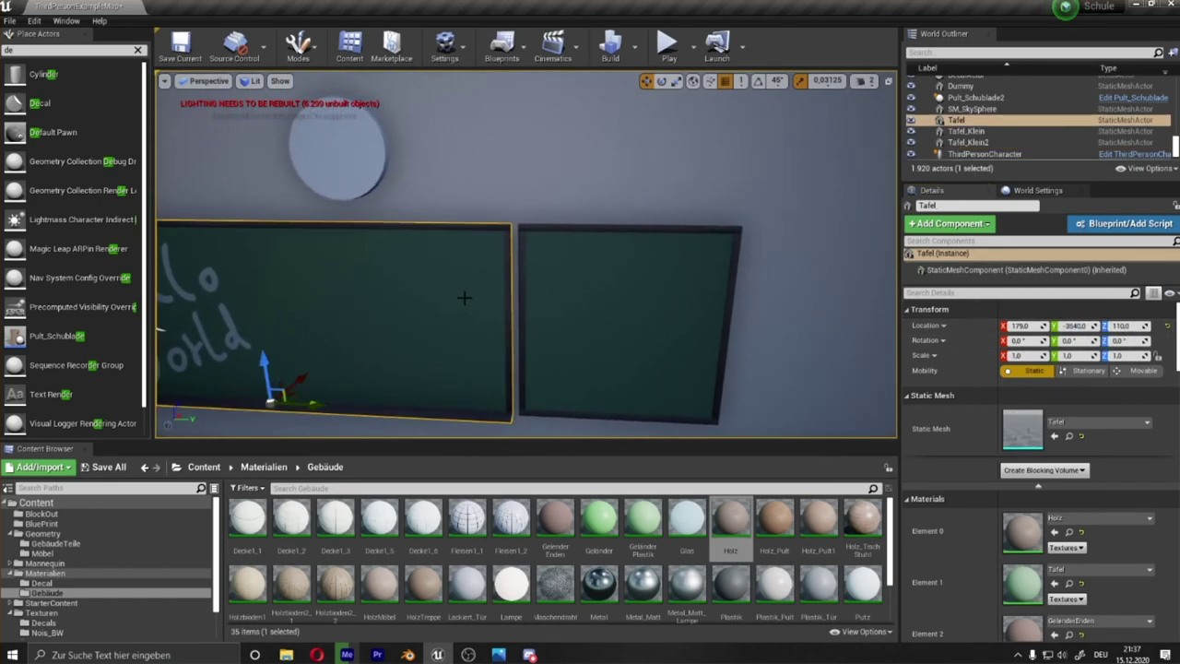
right_drag(468, 297, 468, 303)
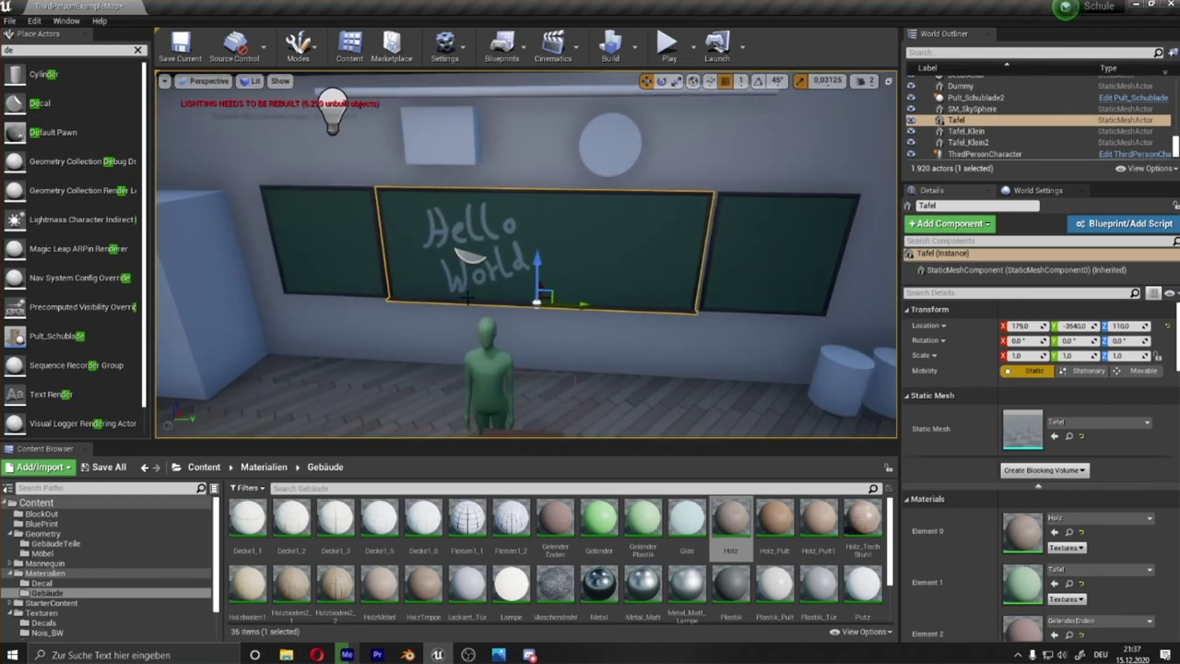
key(ctrl+s)
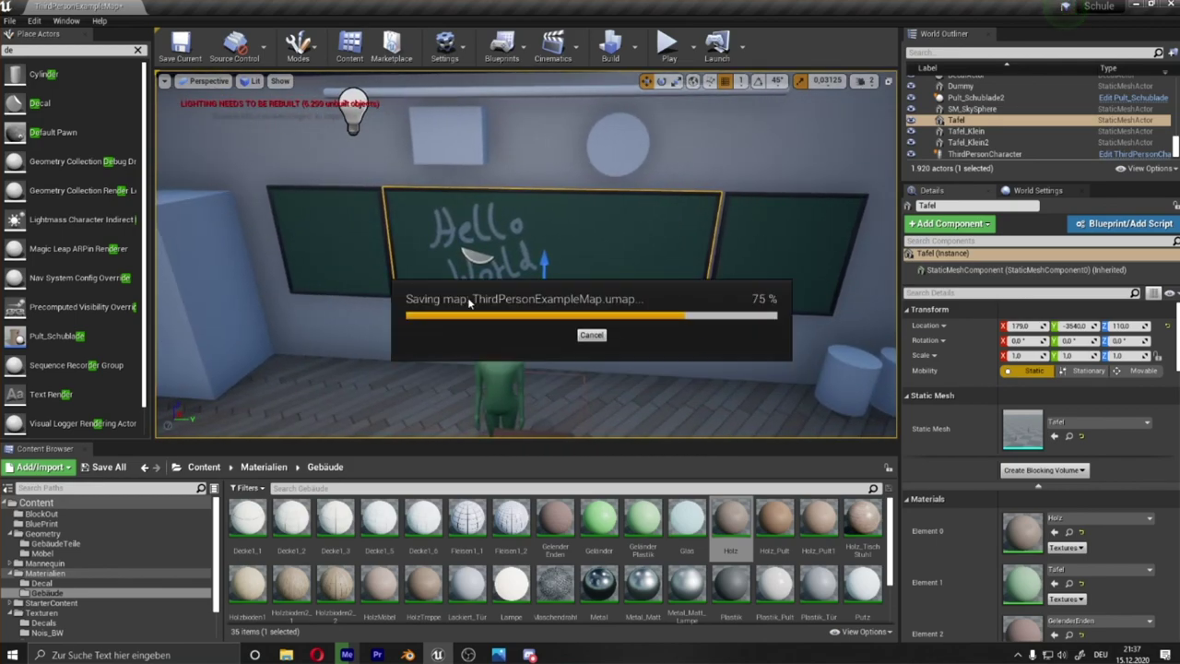
Look around the classroom at the three aligned chalkboards while the level saves
right_drag(560, 315, 560, 316)
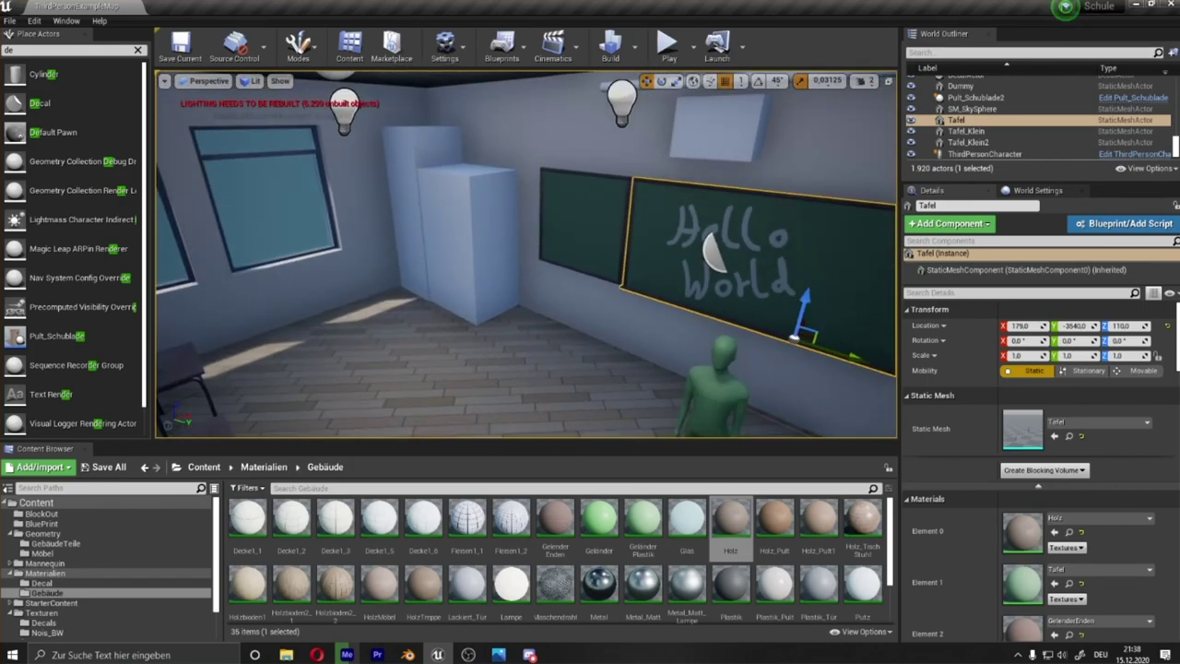